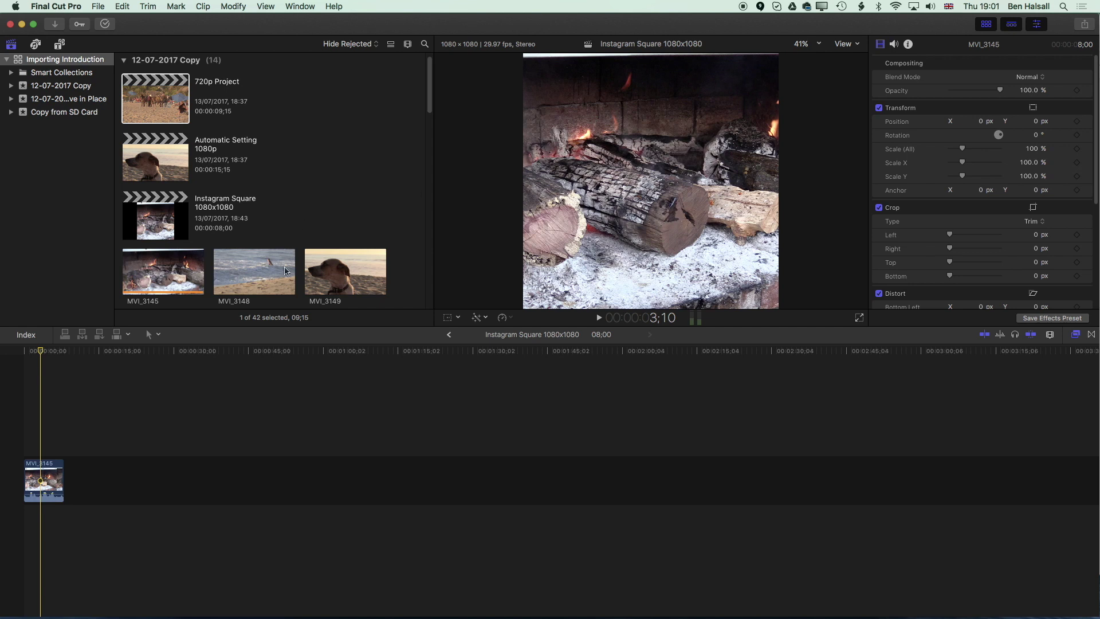
Start a new project from File > New, opening its Untitled Project settings dialog
{"action": "left_click", "coordinate": [79, 368]}
{"action": "left_click", "coordinate": [100, 6]}
{"action": "mouse_move", "coordinate": [106, 21]}
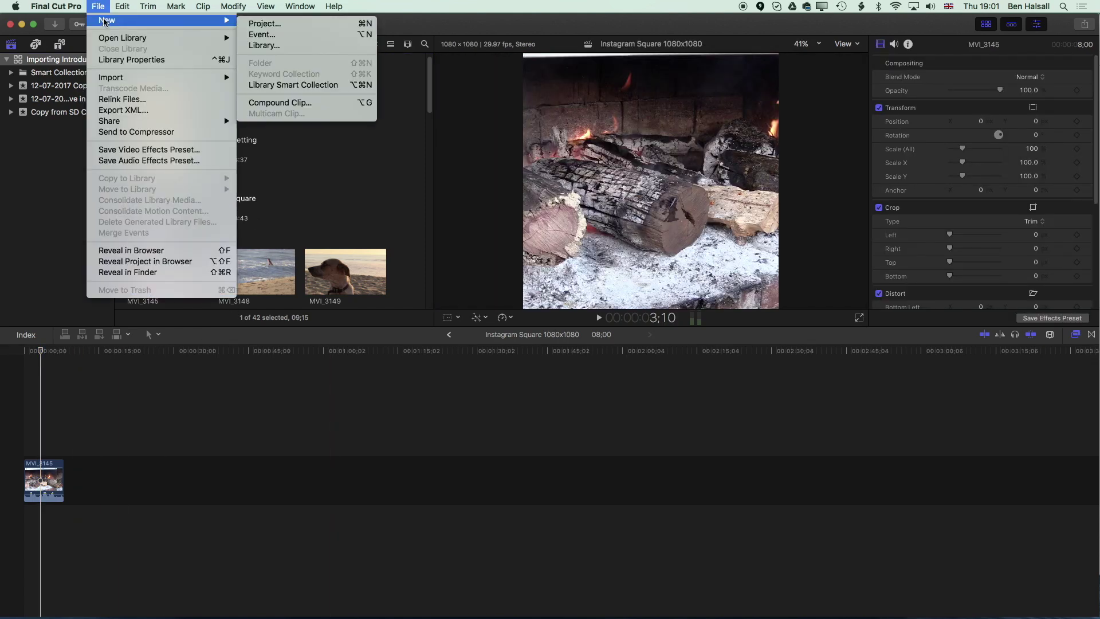
{"action": "left_click", "coordinate": [264, 23]}
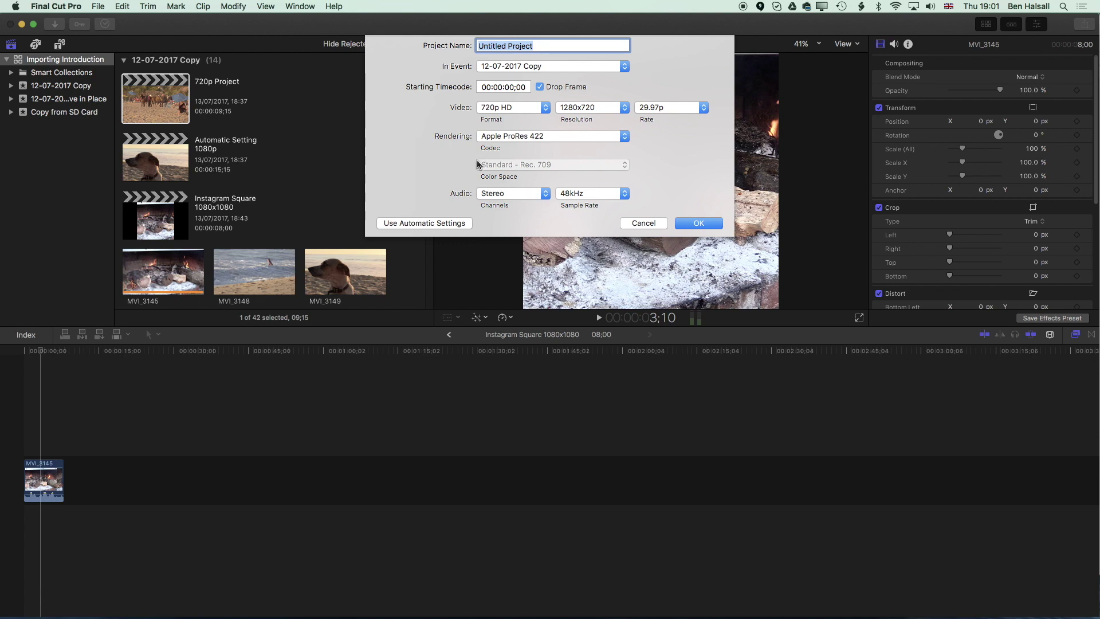
{"action": "key", "text": "super+Tab"}
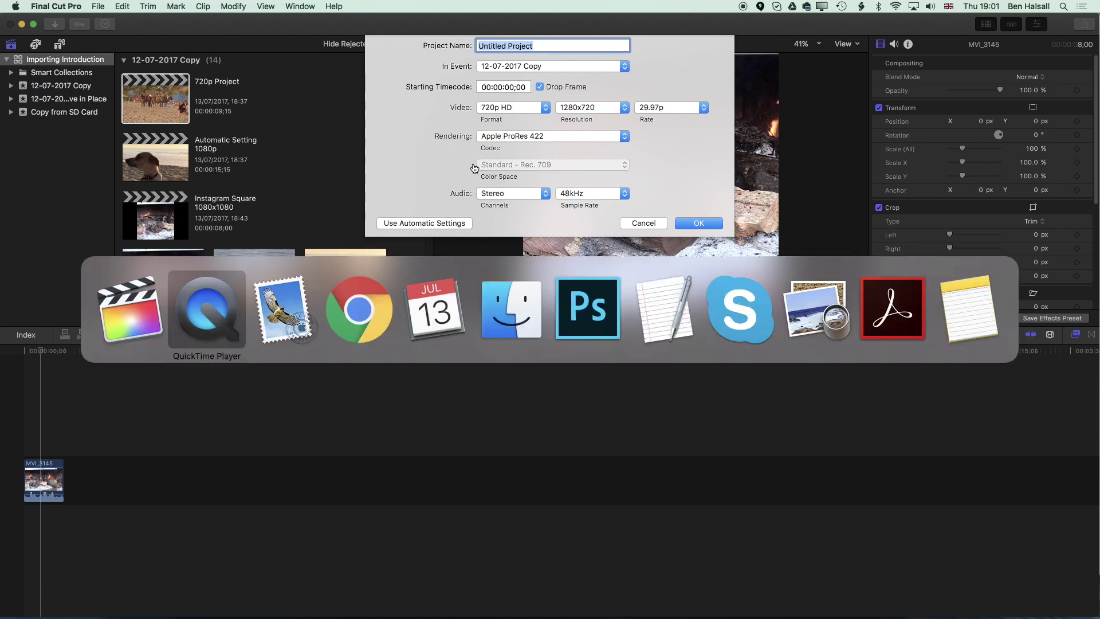
In Chrome, review the Instagram video views ad requirements: 1:1 aspect ratio, 30fps max
{"action": "key", "text": "super+Tab"}
{"action": "key", "text": "super+Tab"}
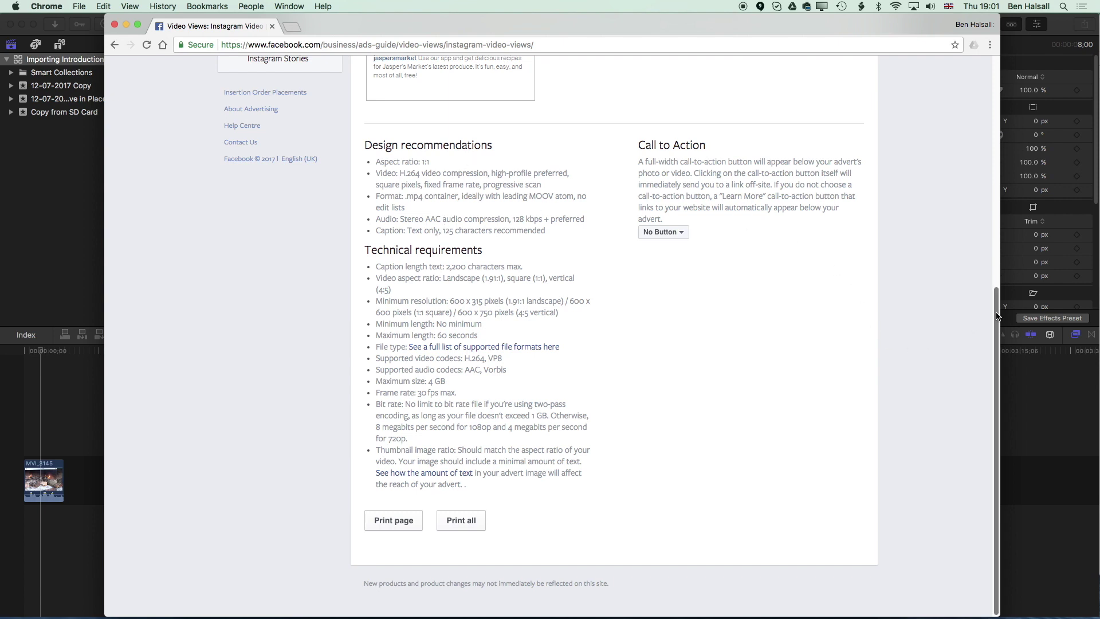
{"action": "scroll", "coordinate": [945, 321], "scroll_direction": "up", "scroll_amount": 5}
{"action": "scroll", "coordinate": [920, 130], "scroll_direction": "up", "scroll_amount": 4}
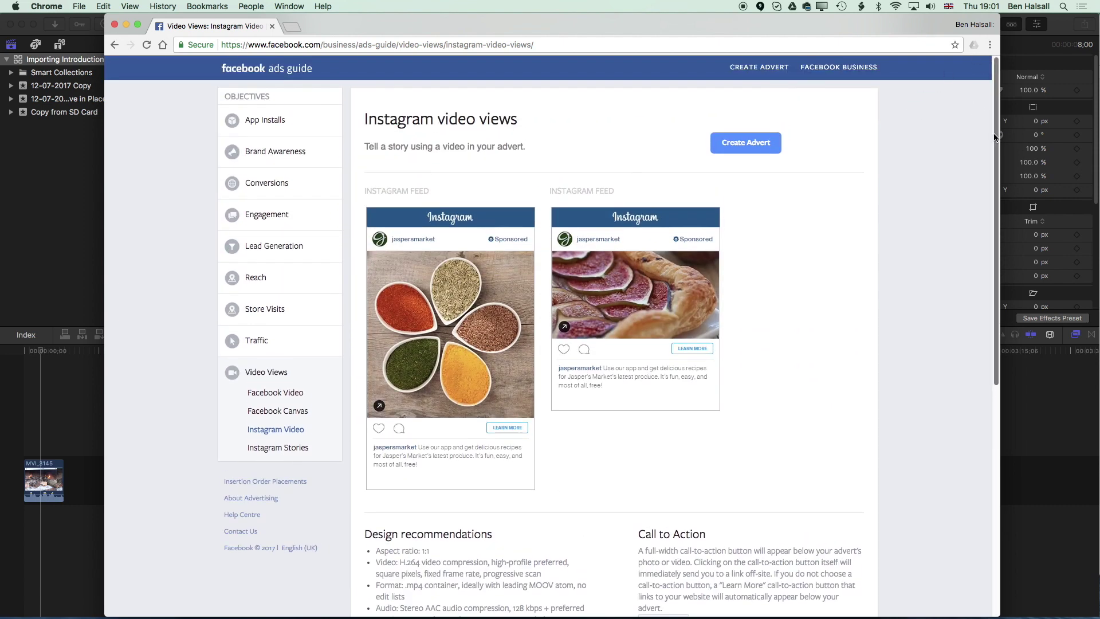
{"action": "scroll", "coordinate": [979, 195], "scroll_direction": "down", "scroll_amount": 3}
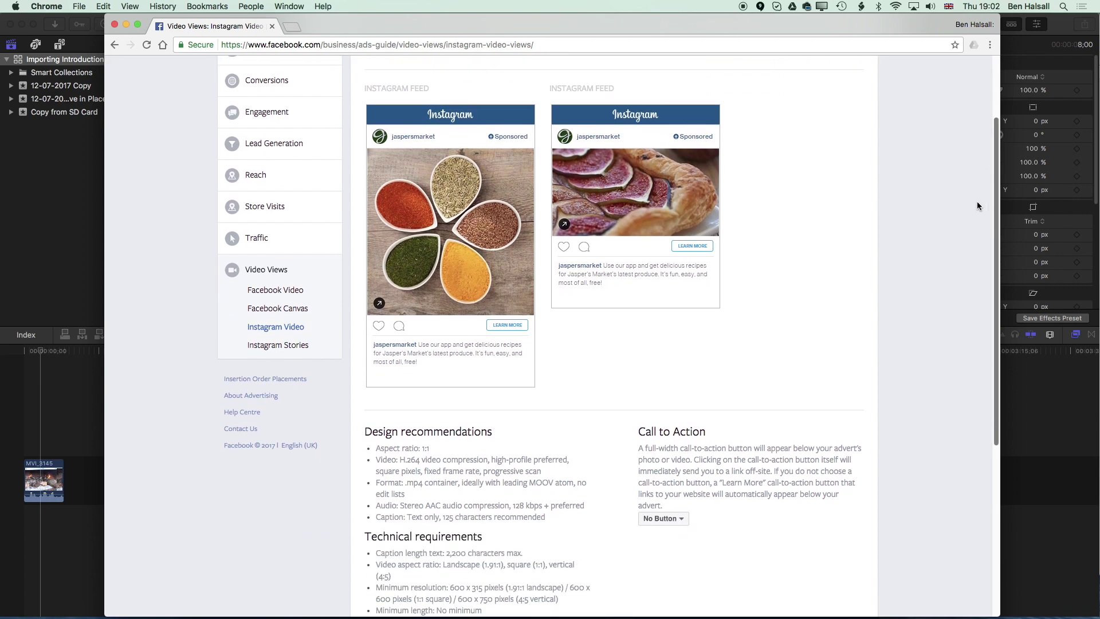
{"action": "scroll", "coordinate": [977, 205], "scroll_direction": "down", "scroll_amount": 8}
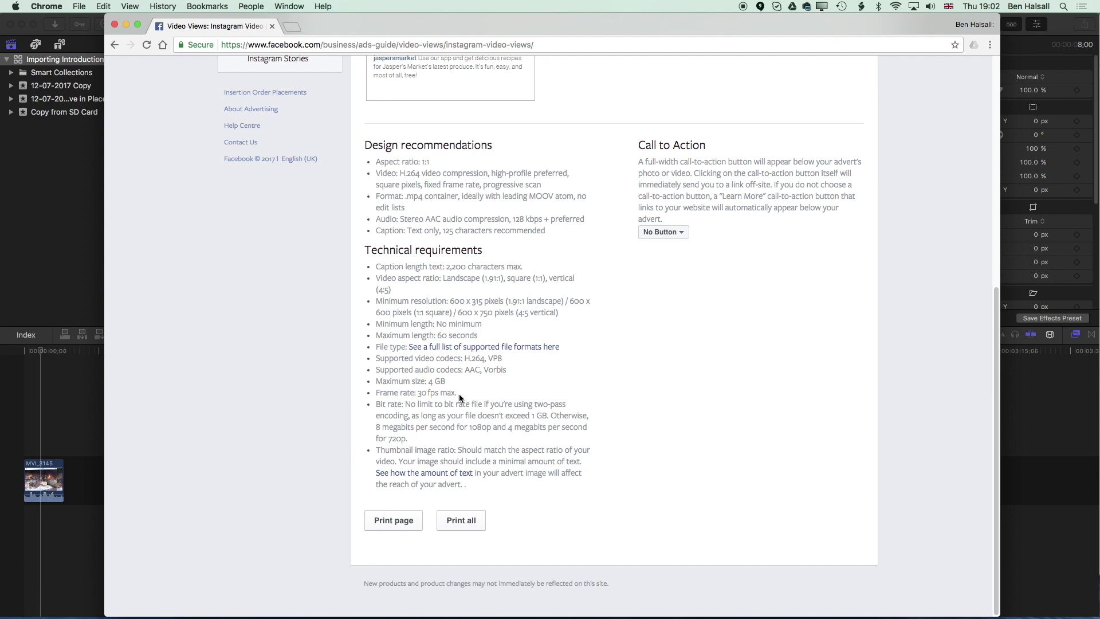
Set the project format to Custom, 1080 x 1080, Apple ProRes 422, at 29.97p
{"action": "key", "text": "super+Tab"}
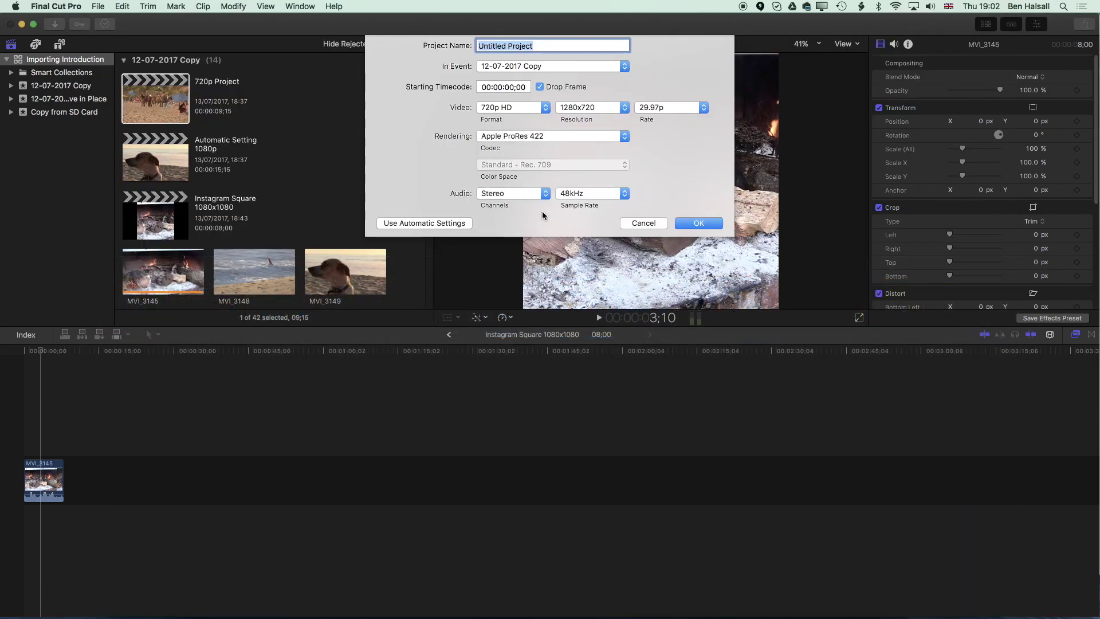
{"action": "left_click", "coordinate": [511, 108]}
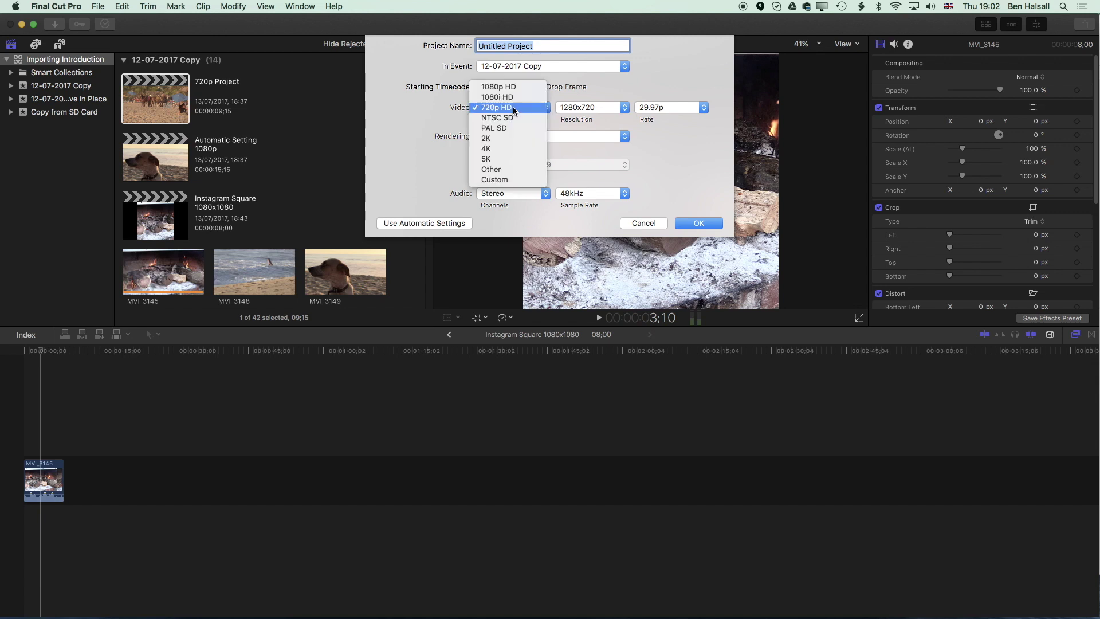
{"action": "left_click", "coordinate": [504, 180]}
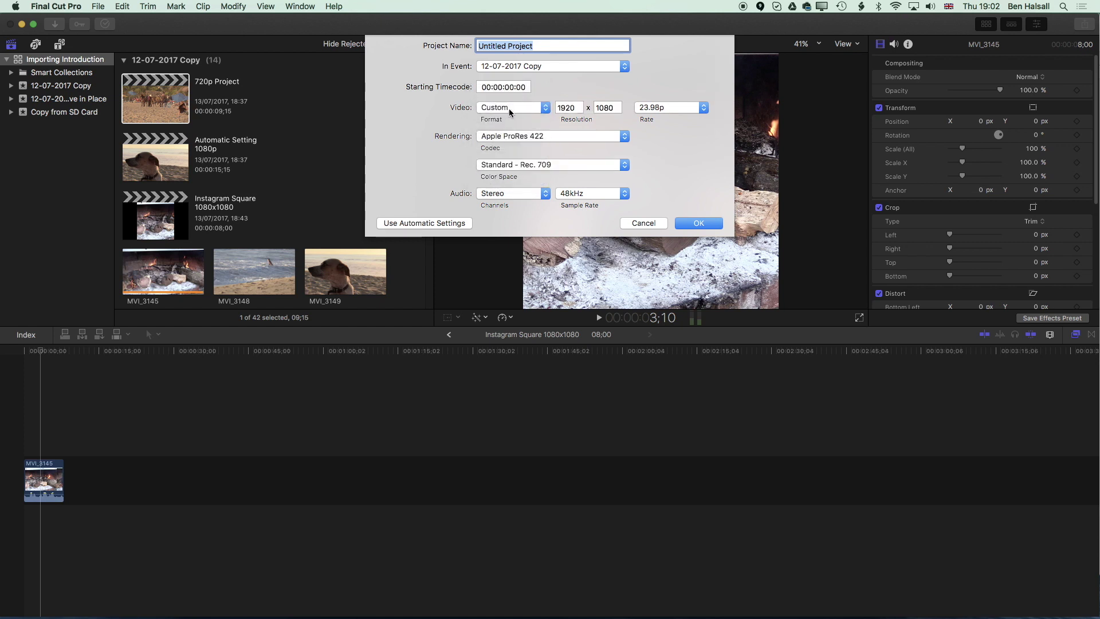
{"action": "double_click", "coordinate": [579, 107]}
{"action": "type", "text": "1080"}
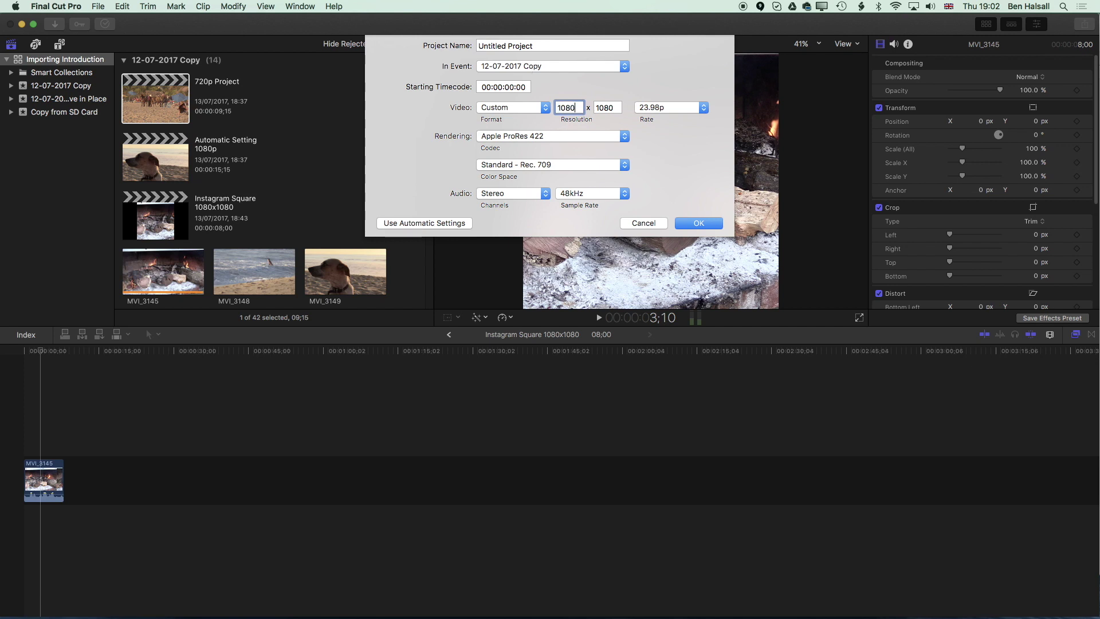
{"action": "key", "text": "Tab"}
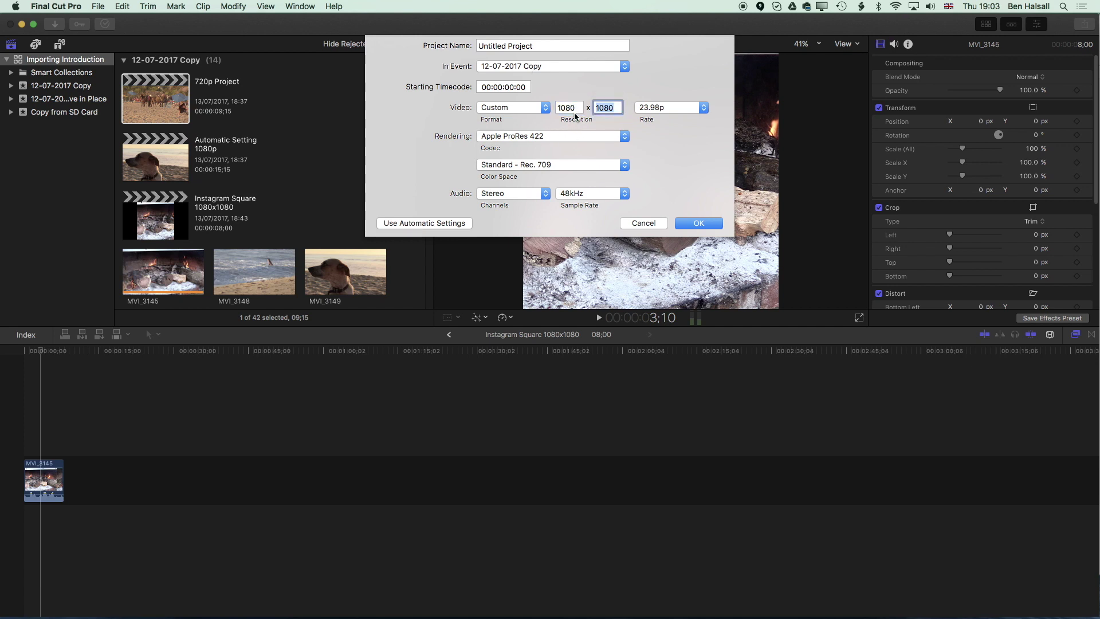
{"action": "left_click", "coordinate": [588, 139]}
{"action": "left_click", "coordinate": [655, 147]}
{"action": "left_click", "coordinate": [673, 109]}
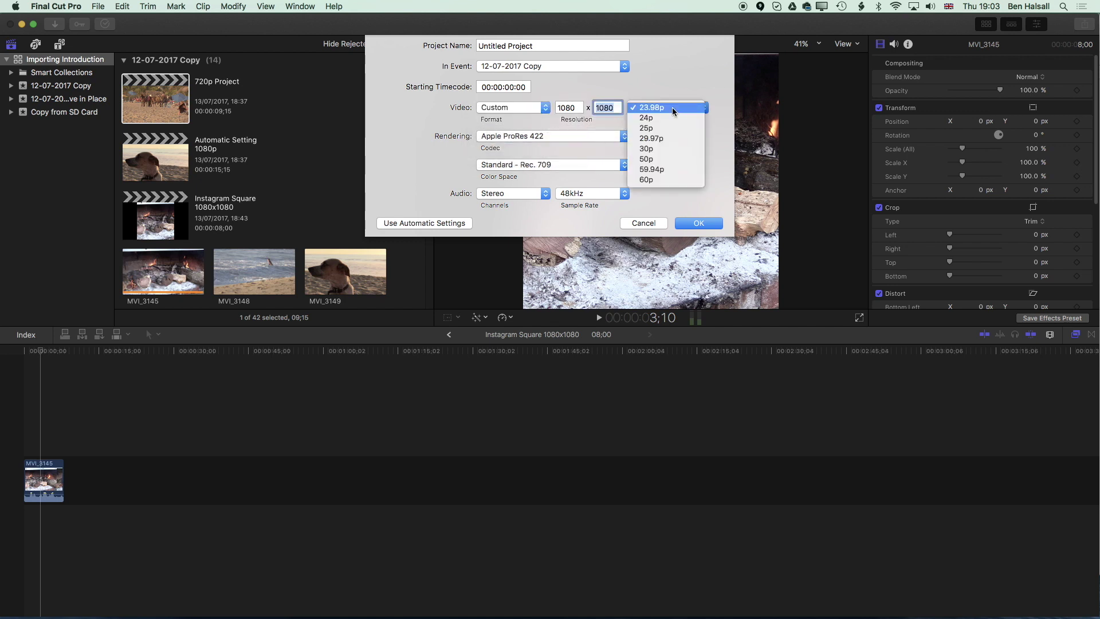
{"action": "left_click", "coordinate": [662, 140]}
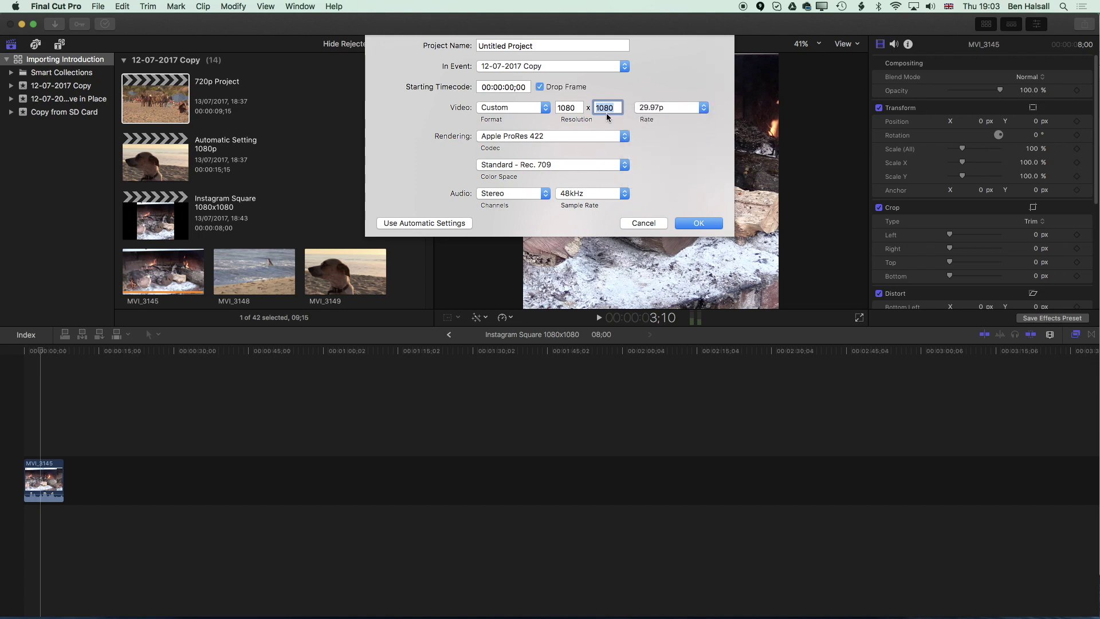
Name the project 'Instagram Square Video' in event 12-07-2017 Copy and create it
{"action": "key", "text": "Tab"}
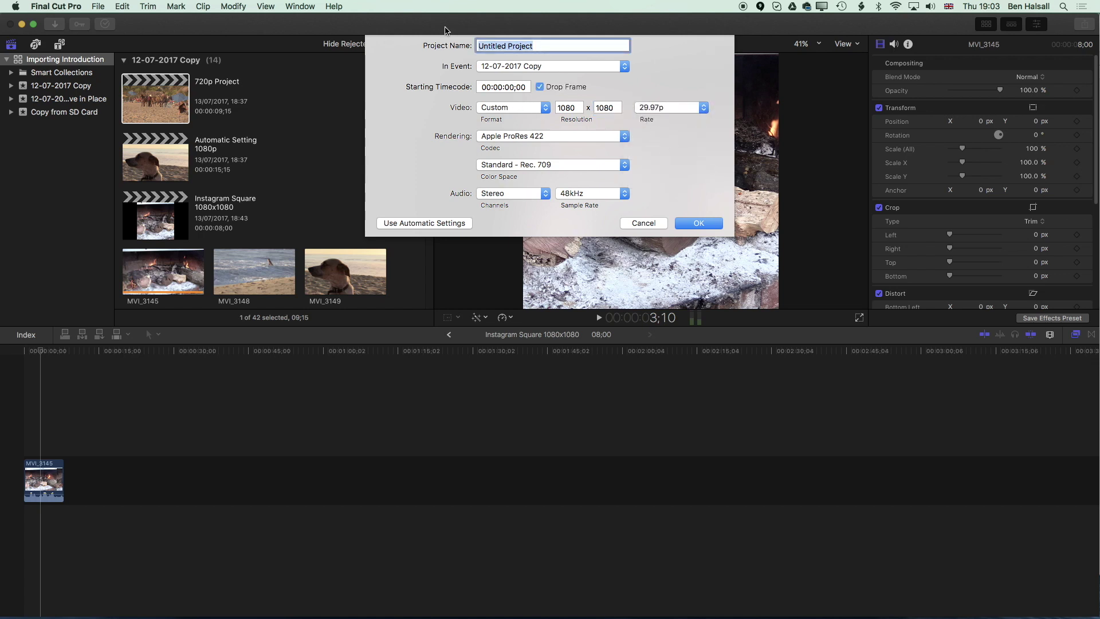
{"action": "type", "text": "Instagra"}
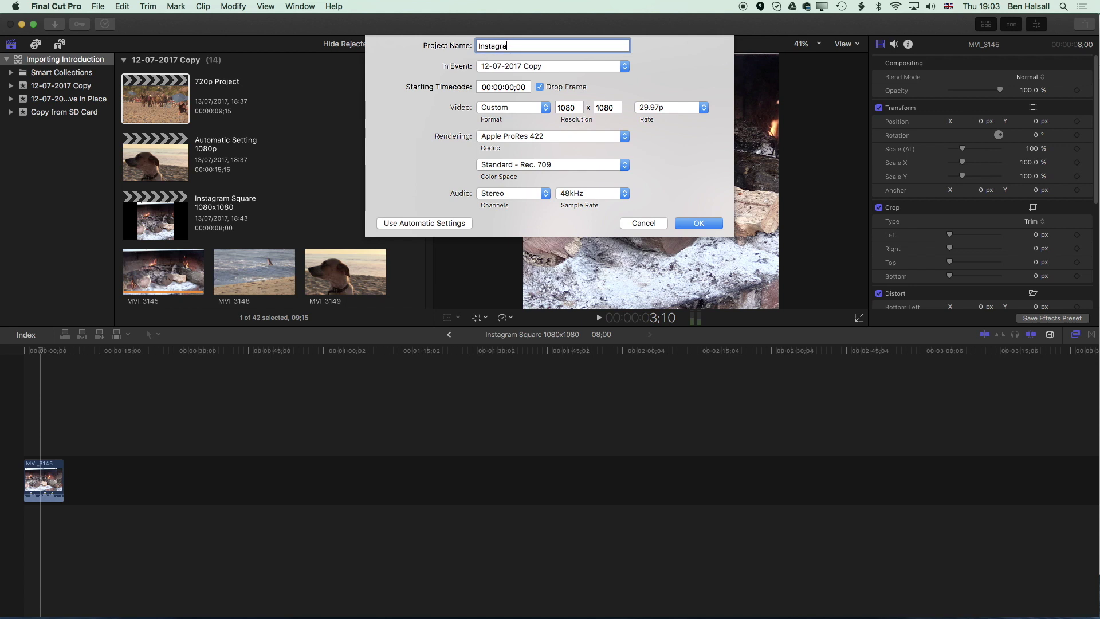
{"action": "type", "text": "m Square Video"}
{"action": "left_click", "coordinate": [527, 67]}
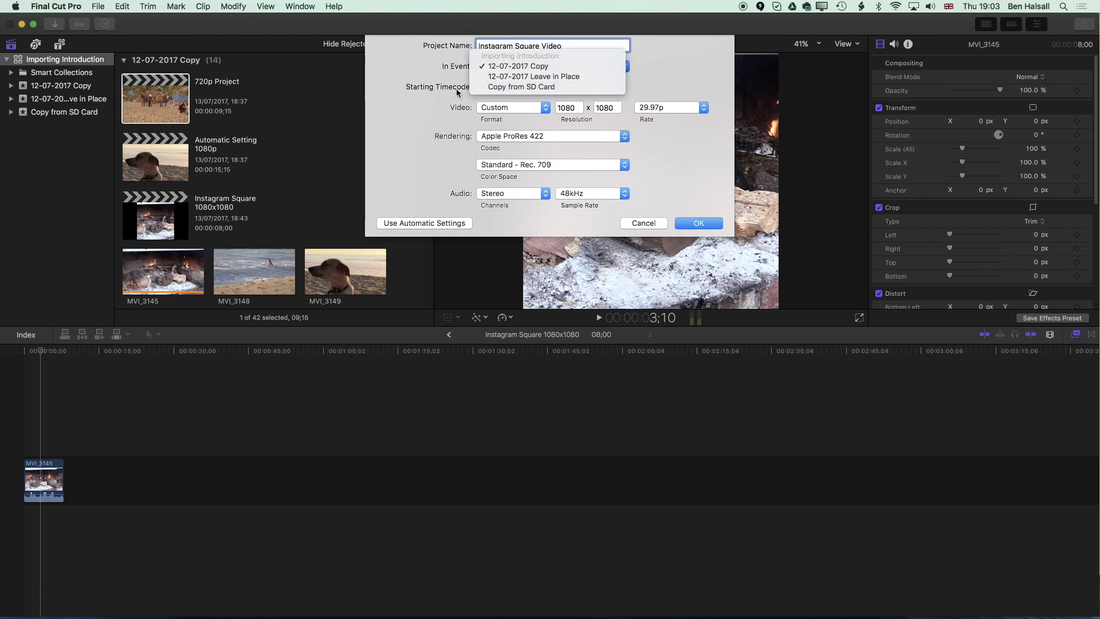
{"action": "left_click", "coordinate": [430, 117]}
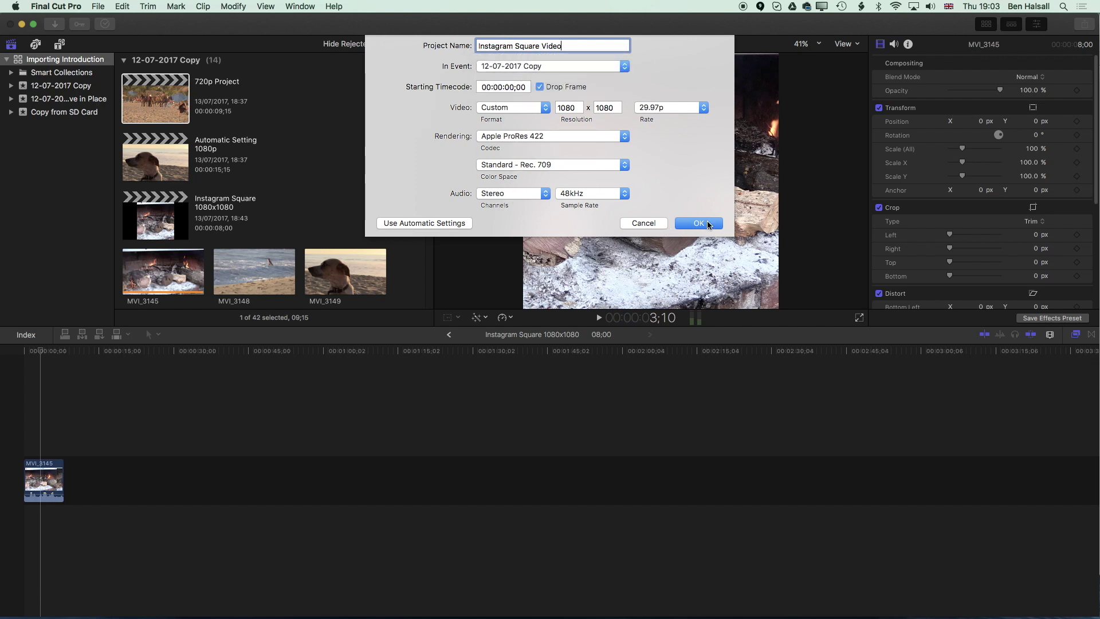
{"action": "left_click", "coordinate": [699, 223]}
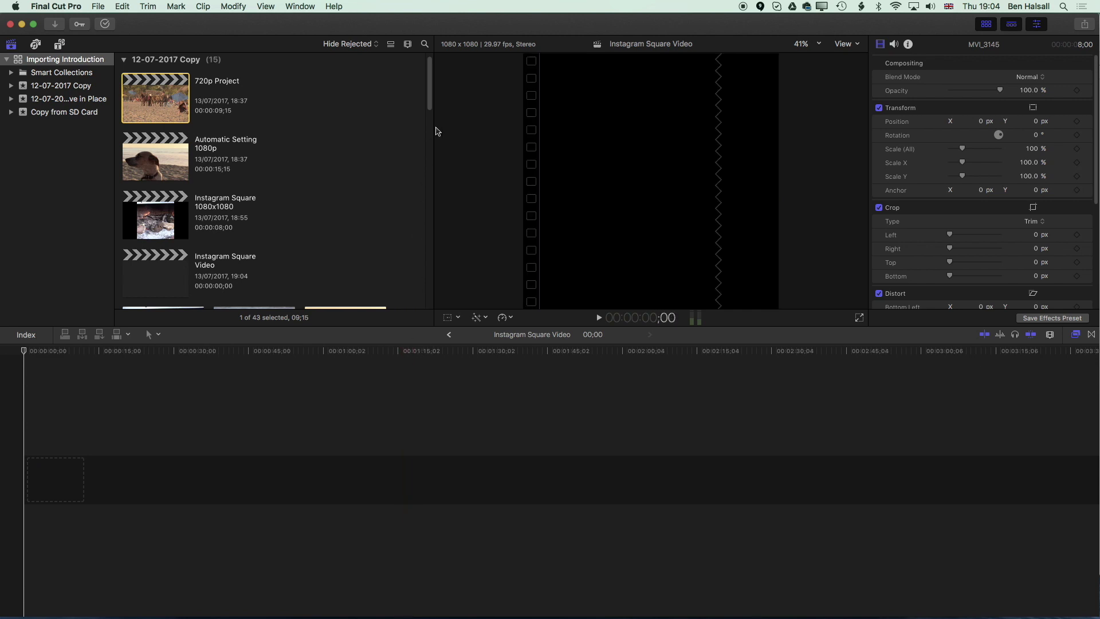
After previewing MVI_3158, place beach clip MVI_3154 into the empty timeline
{"action": "left_click_drag", "start_coordinate": [426, 96], "coordinate": [425, 162]}
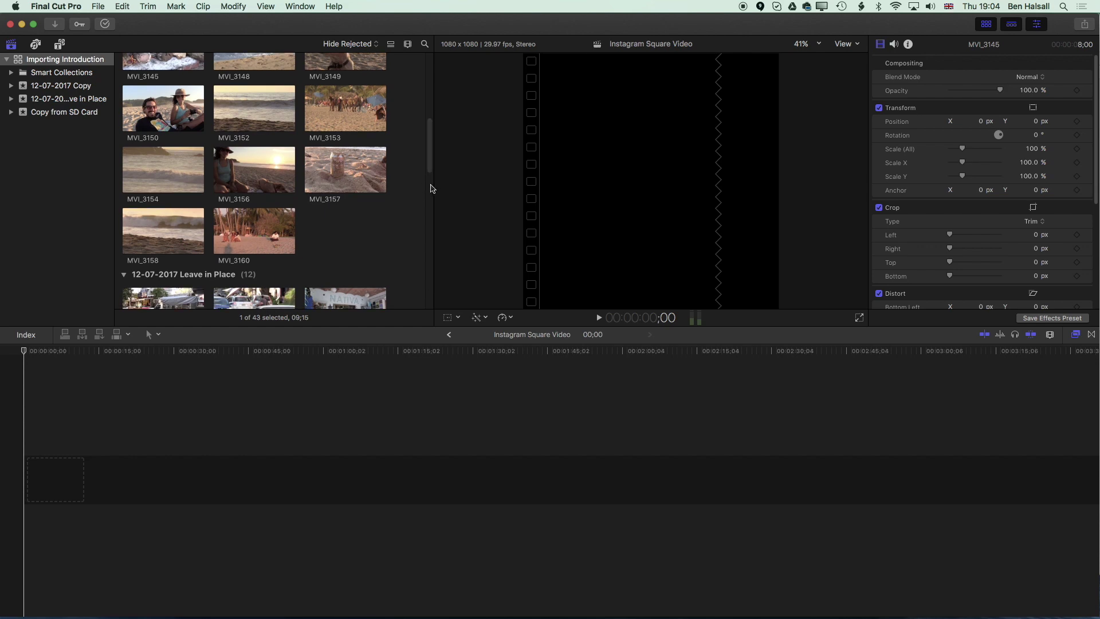
{"action": "left_click", "coordinate": [178, 217]}
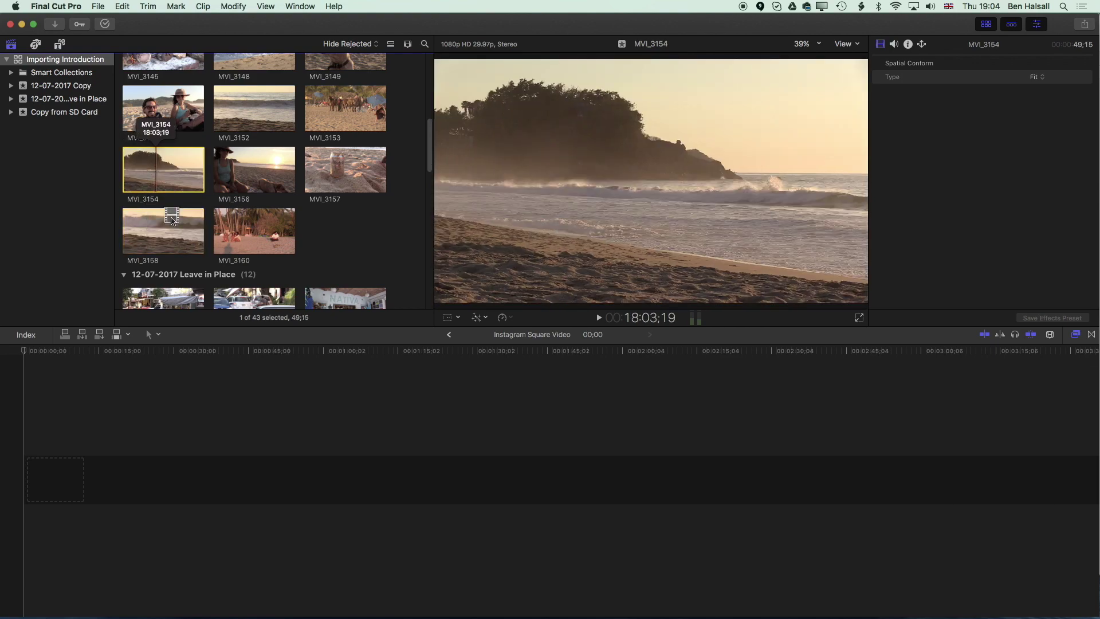
{"action": "left_click_drag", "start_coordinate": [157, 183], "coordinate": [70, 445]}
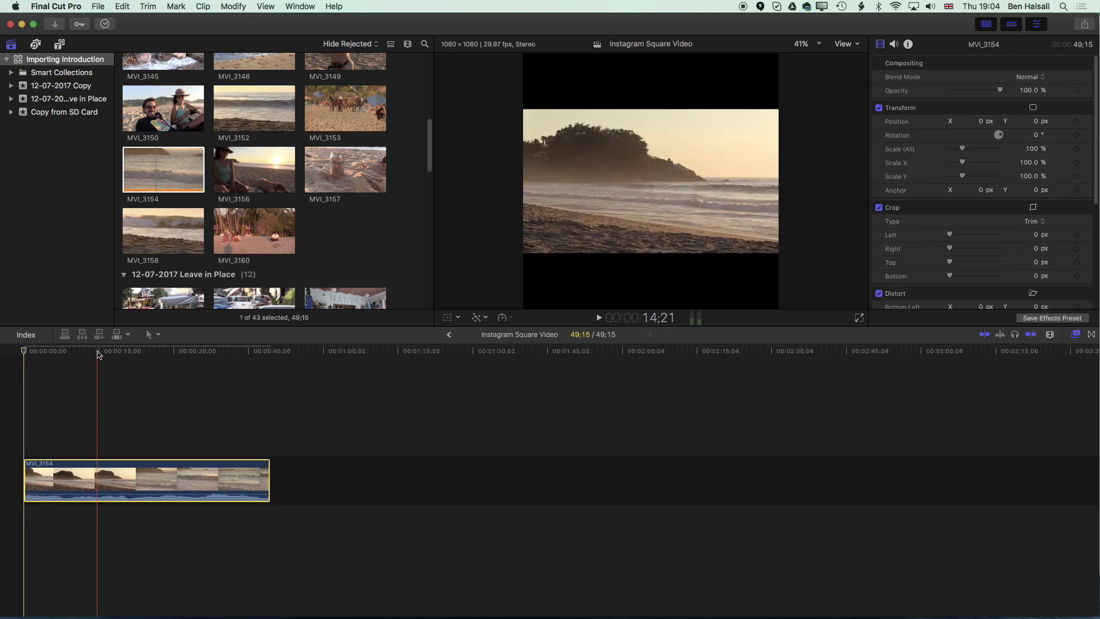
{"action": "left_click_drag", "start_coordinate": [78, 351], "coordinate": [272, 361]}
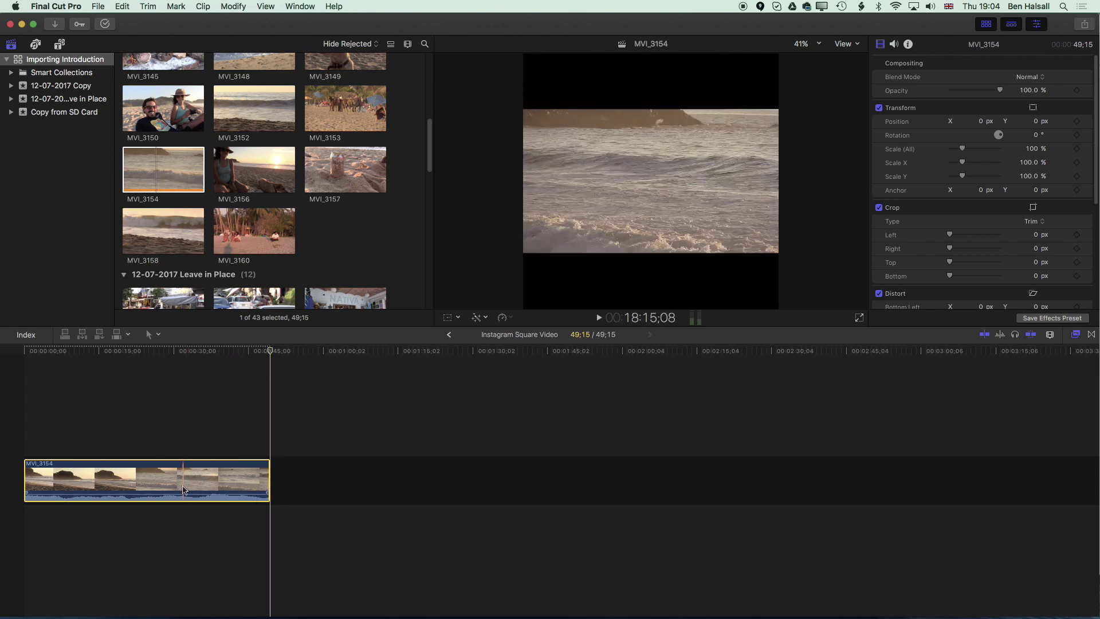
{"action": "left_click_drag", "start_coordinate": [184, 491], "coordinate": [184, 491]}
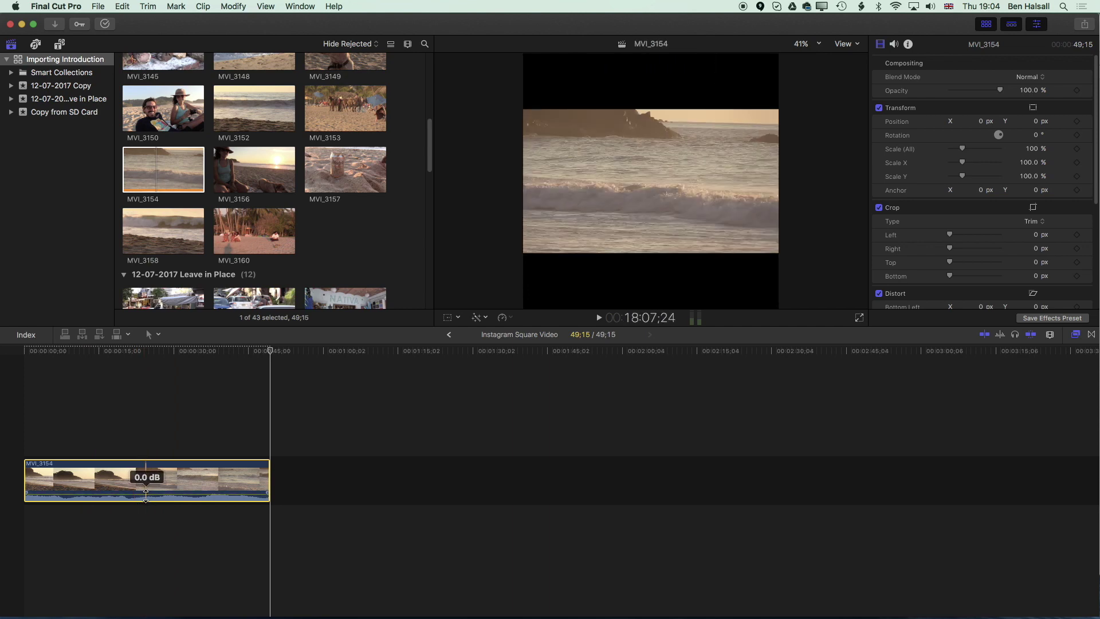
{"action": "key", "text": "s"}
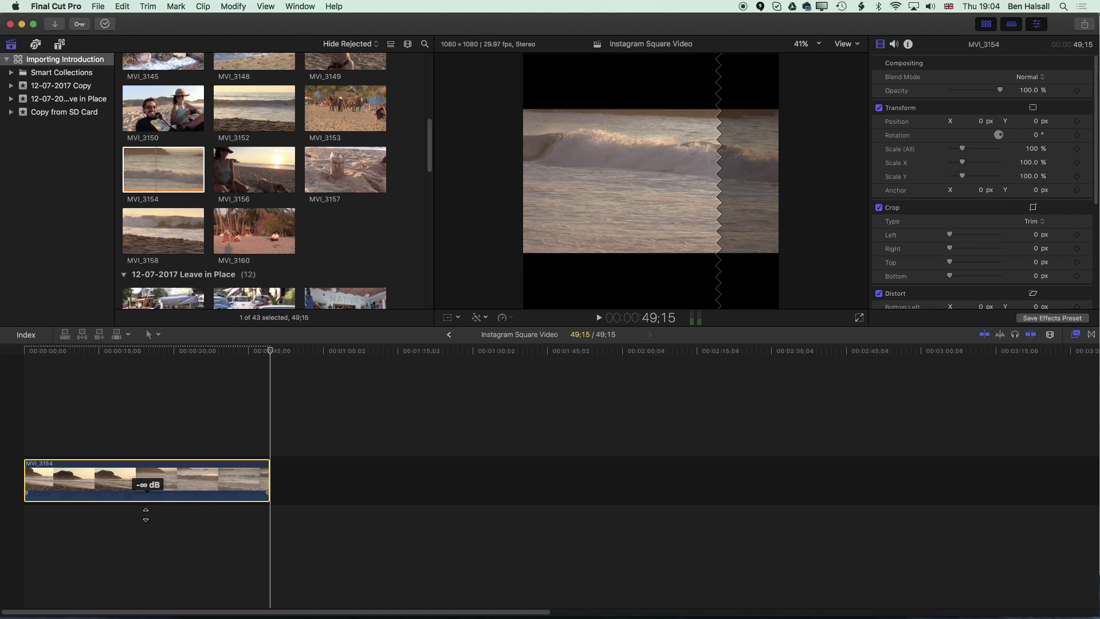
{"action": "key", "text": "s"}
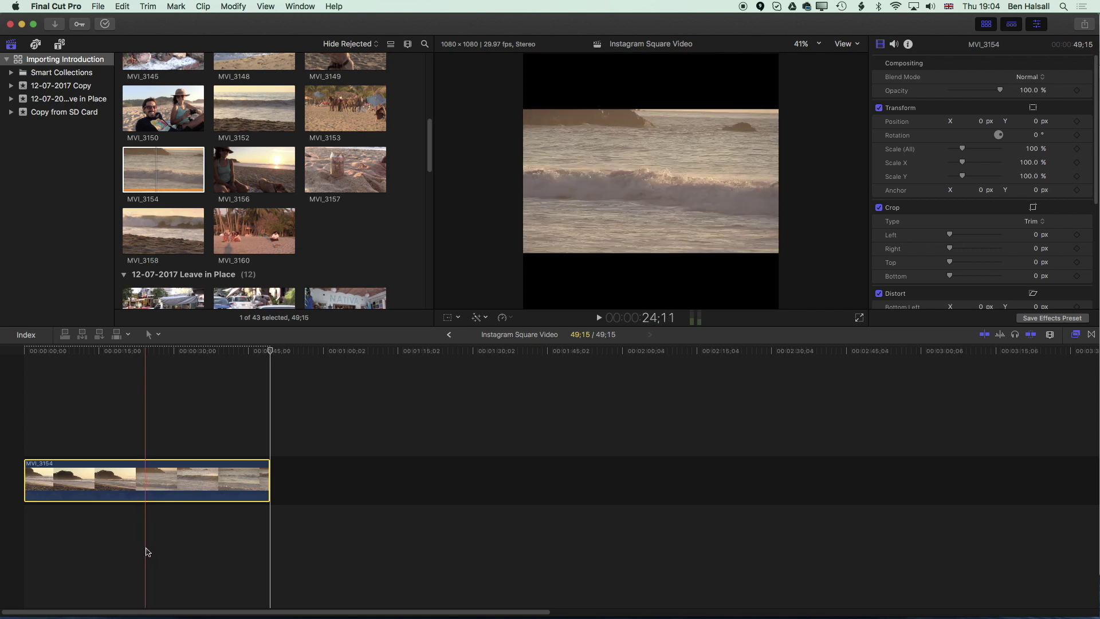
{"action": "key", "text": "Home"}
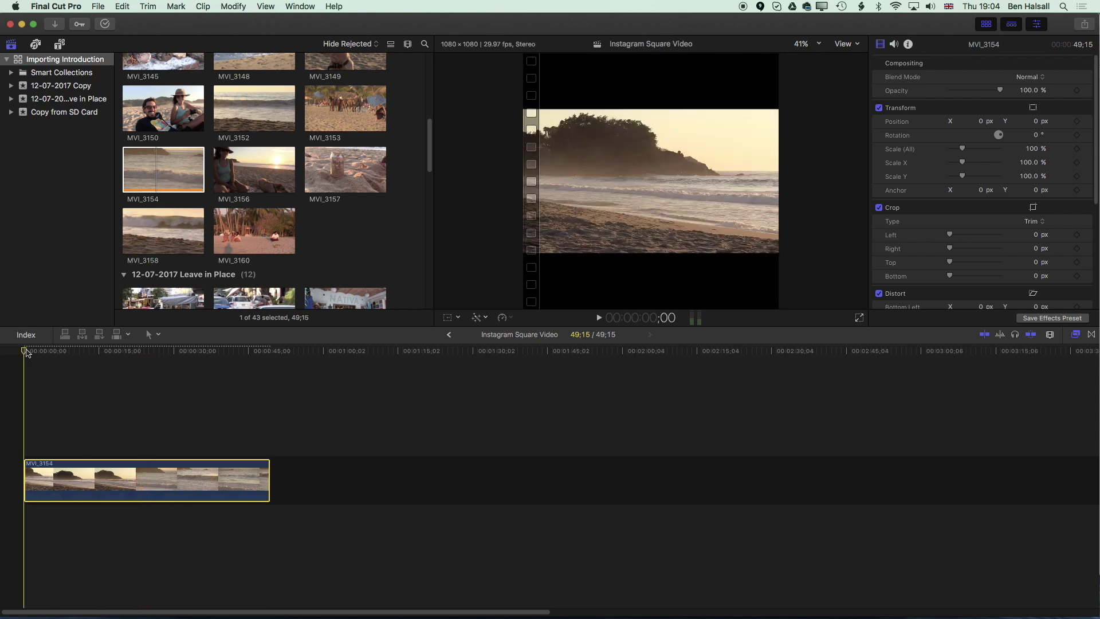
{"action": "key", "text": "space"}
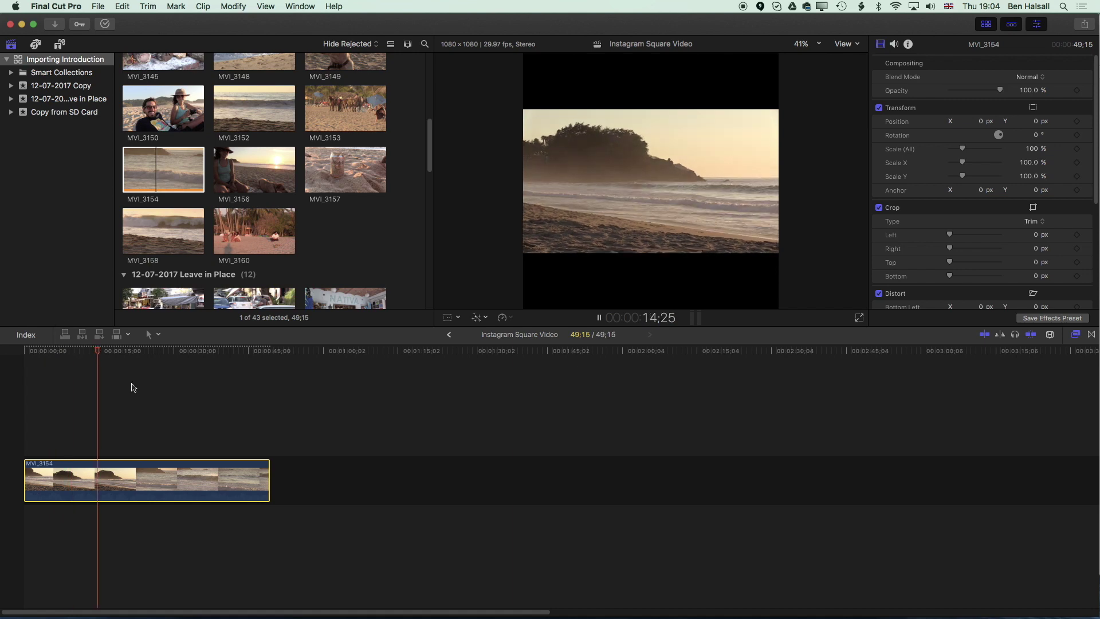
{"action": "key", "text": "space"}
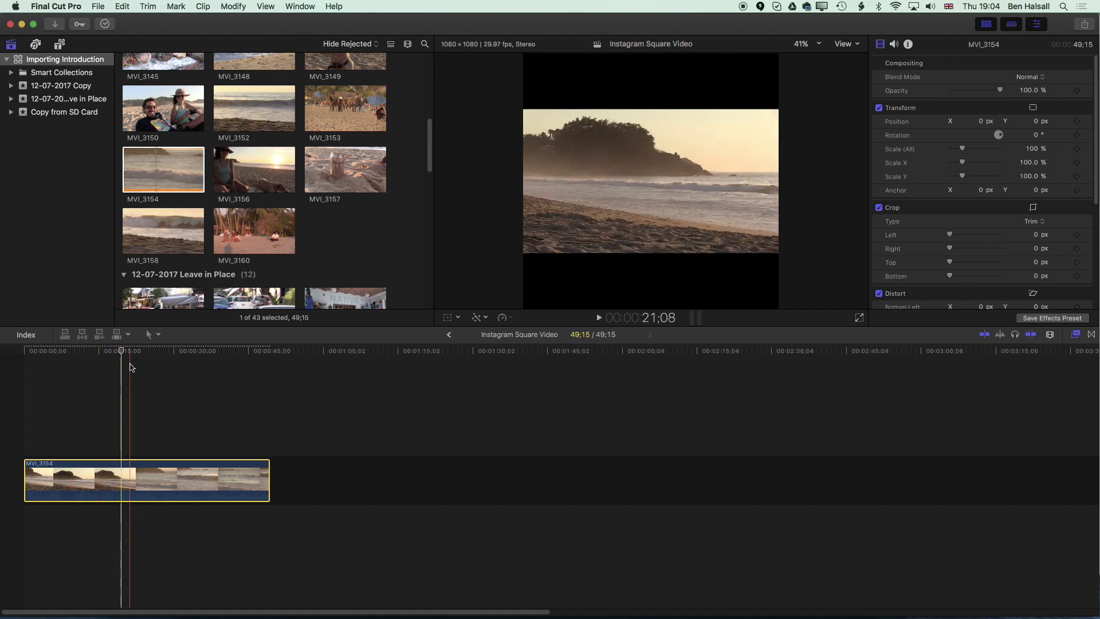
{"action": "left_click", "coordinate": [106, 350]}
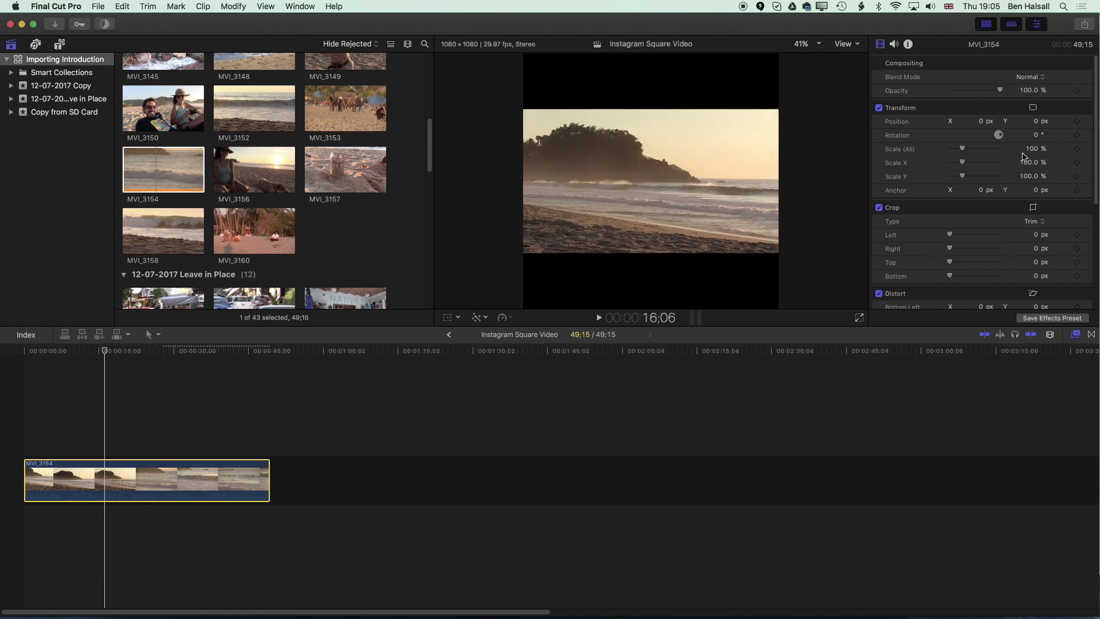
{"action": "left_click", "coordinate": [305, 6]}
Change the clip's Spatial Conform Type from Fit to None to fill the square
{"action": "mouse_move", "coordinate": [316, 68]}
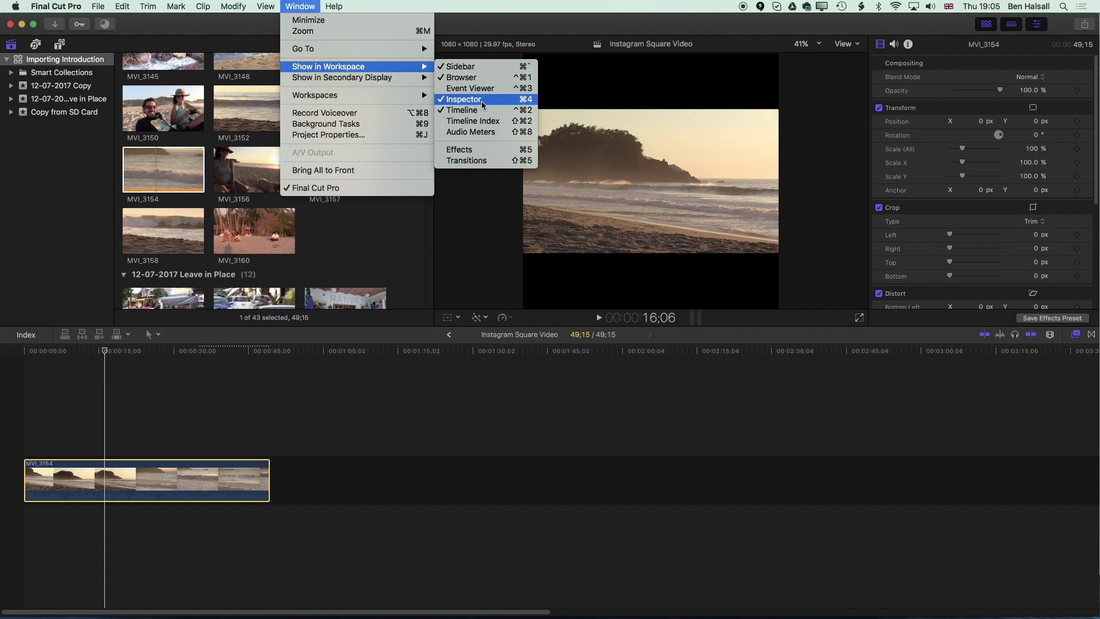
{"action": "key", "text": "Escape"}
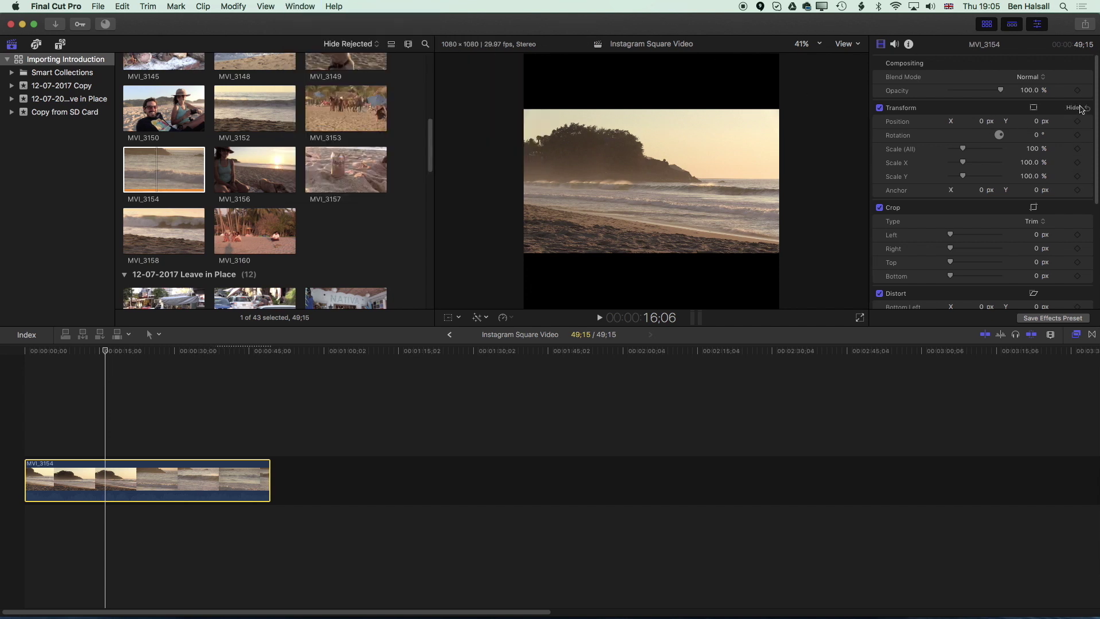
{"action": "scroll", "coordinate": [992, 294], "scroll_direction": "down", "scroll_amount": 10}
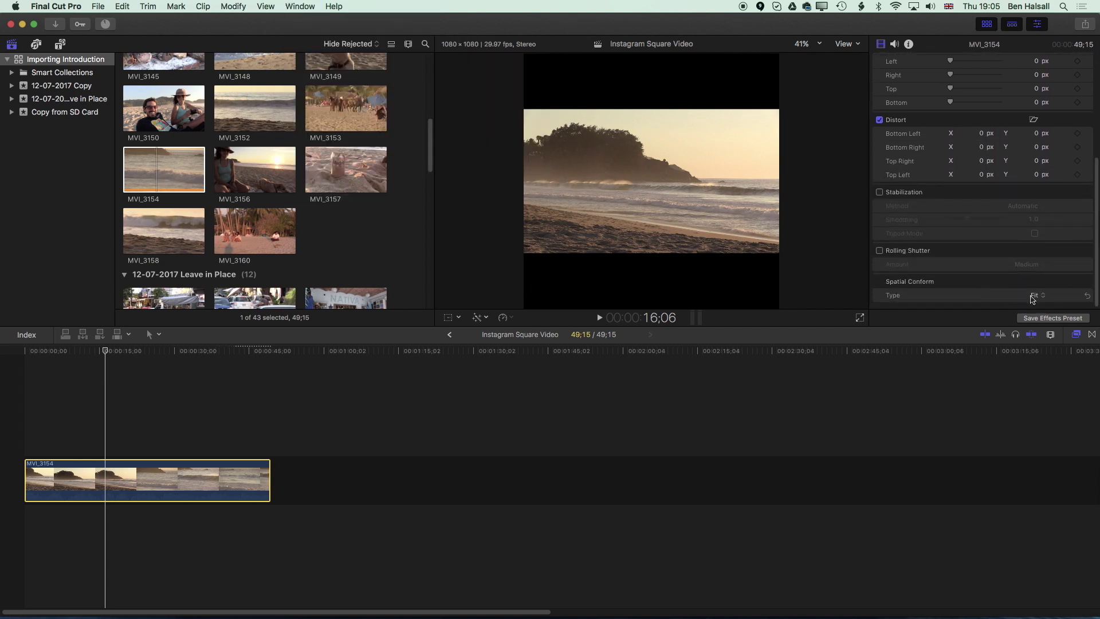
{"action": "left_click", "coordinate": [1039, 299]}
{"action": "left_click", "coordinate": [1039, 316]}
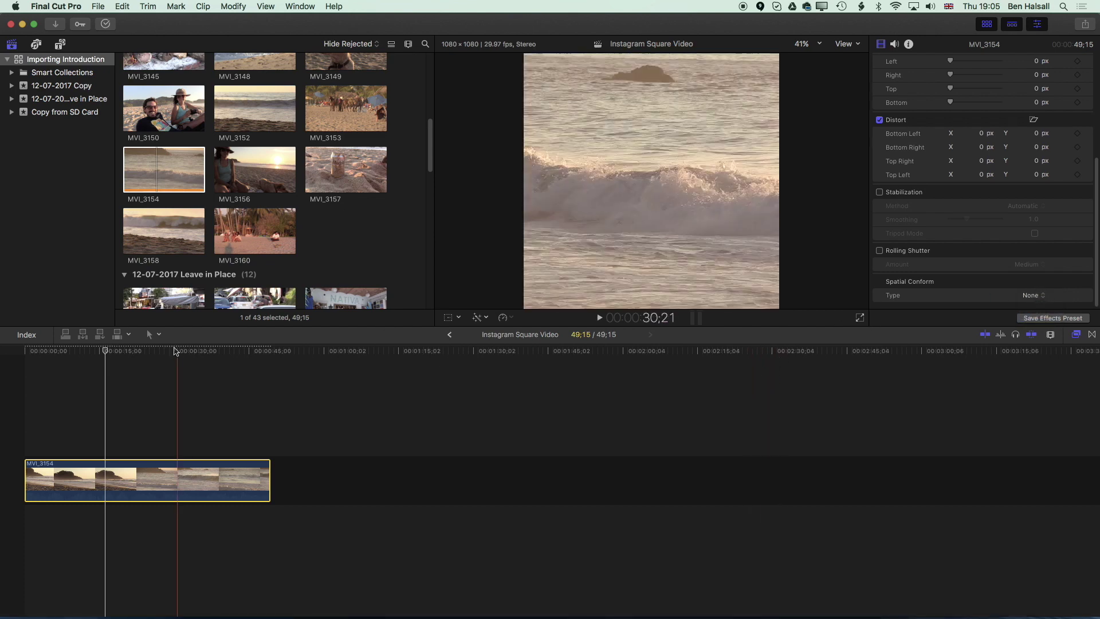
{"action": "left_click_drag", "start_coordinate": [160, 351], "coordinate": [185, 353]}
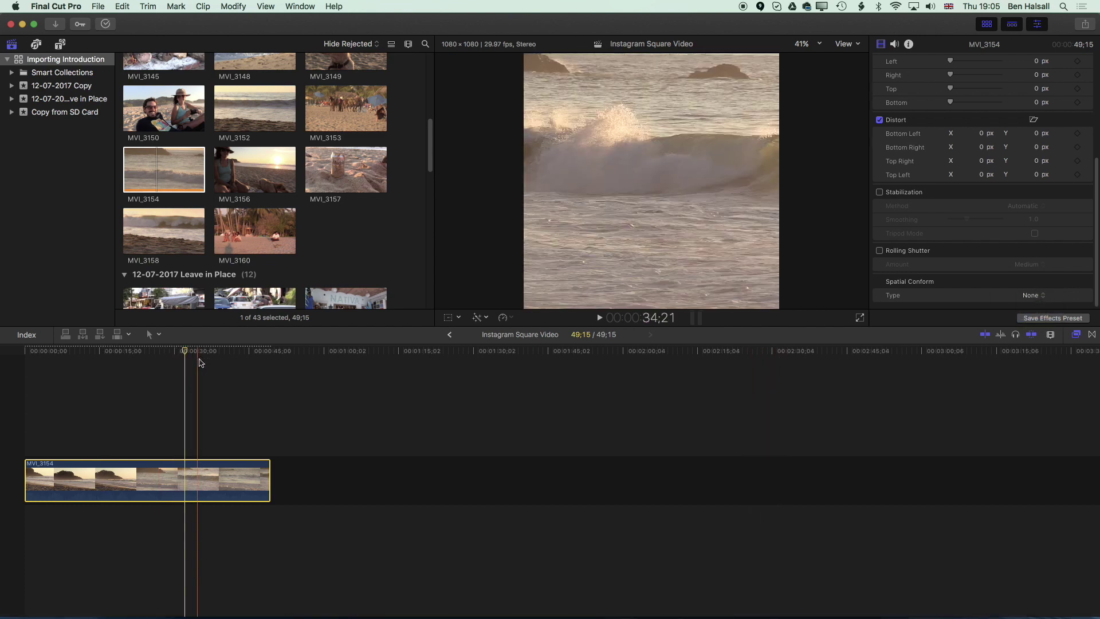
{"action": "key", "text": "super+1"}
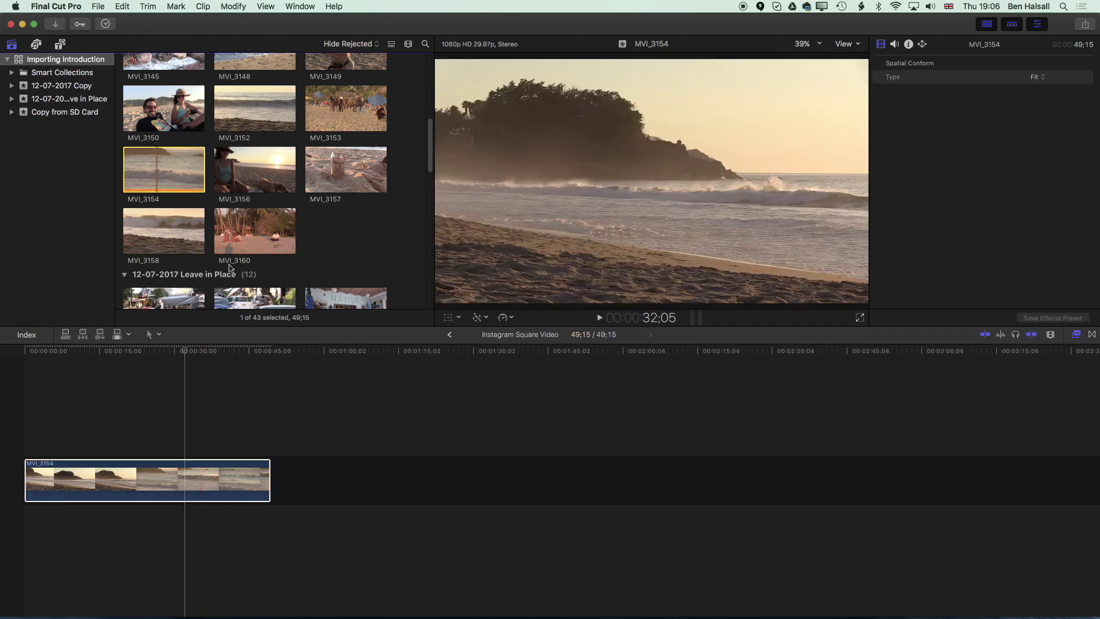
Adjust the clip's Transform Position X to -381 px so the headland sits left
{"action": "key", "text": "super+2"}
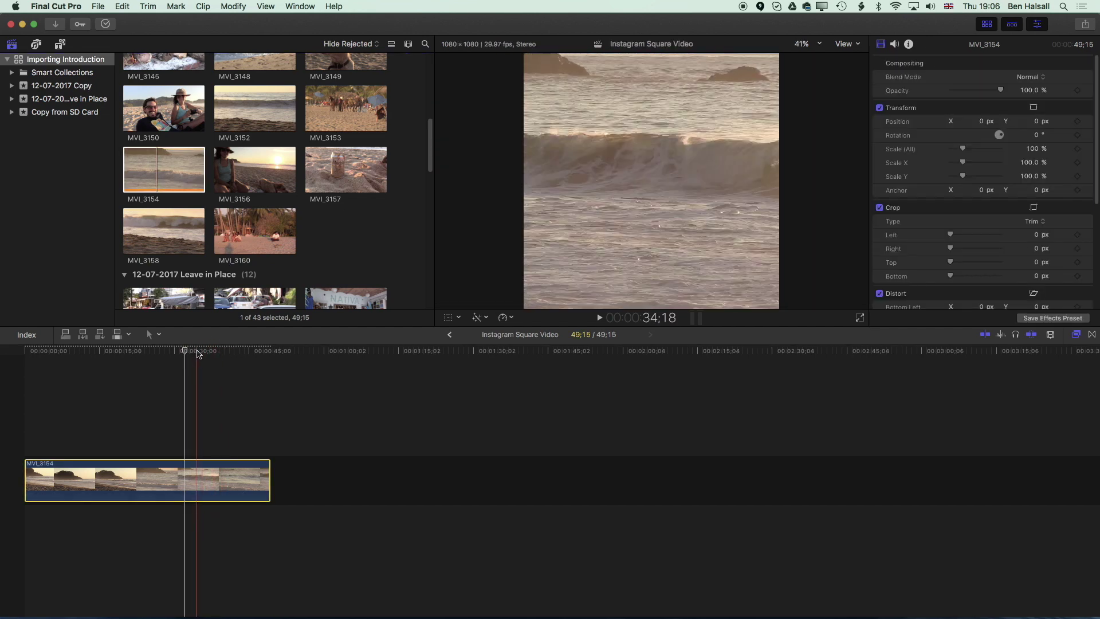
{"action": "left_click_drag", "start_coordinate": [197, 353], "coordinate": [93, 355]}
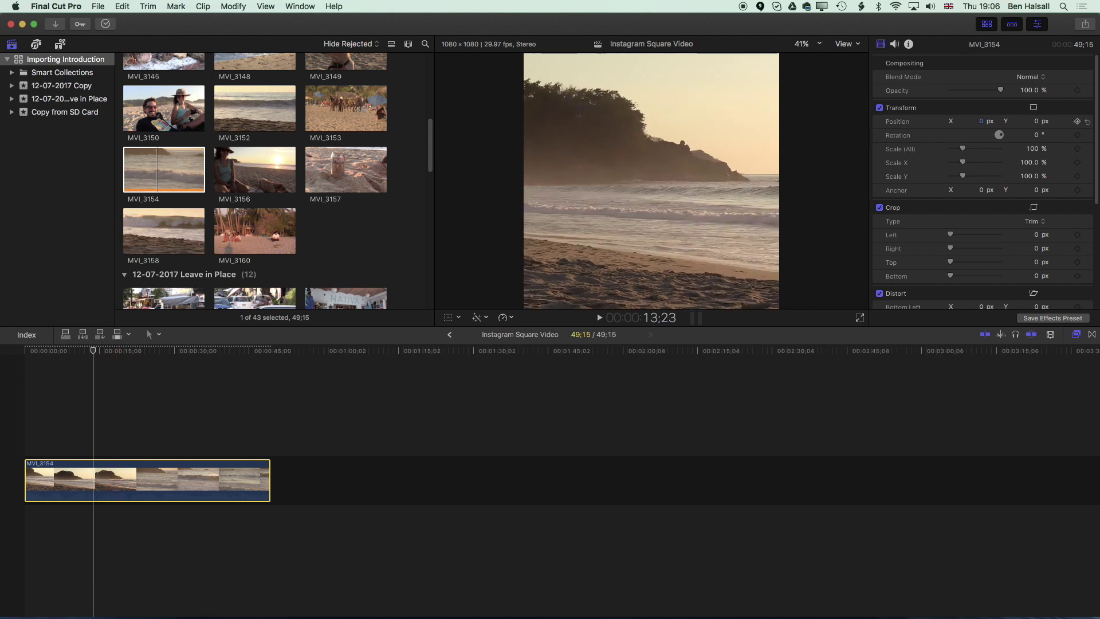
{"action": "left_click_drag", "start_coordinate": [981, 121], "coordinate": [950, 163]}
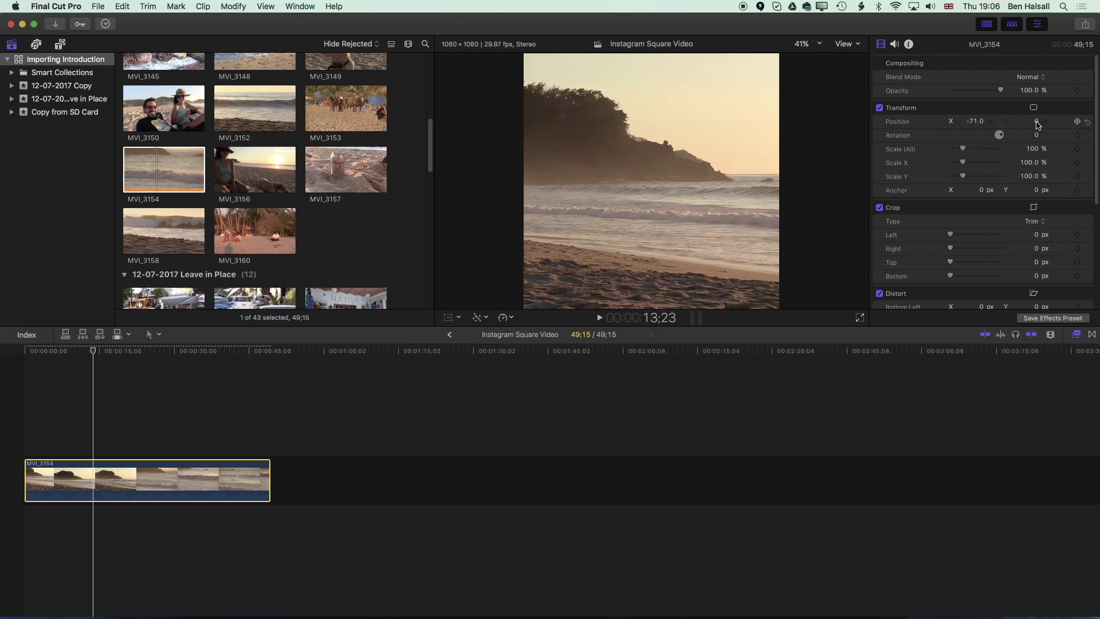
{"action": "mouse_move", "coordinate": [1037, 121]}
{"action": "left_mouse_down"}
{"action": "mouse_move", "coordinate": [1037, 148]}
{"action": "mouse_move", "coordinate": [1036, 122]}
{"action": "left_mouse_up"}
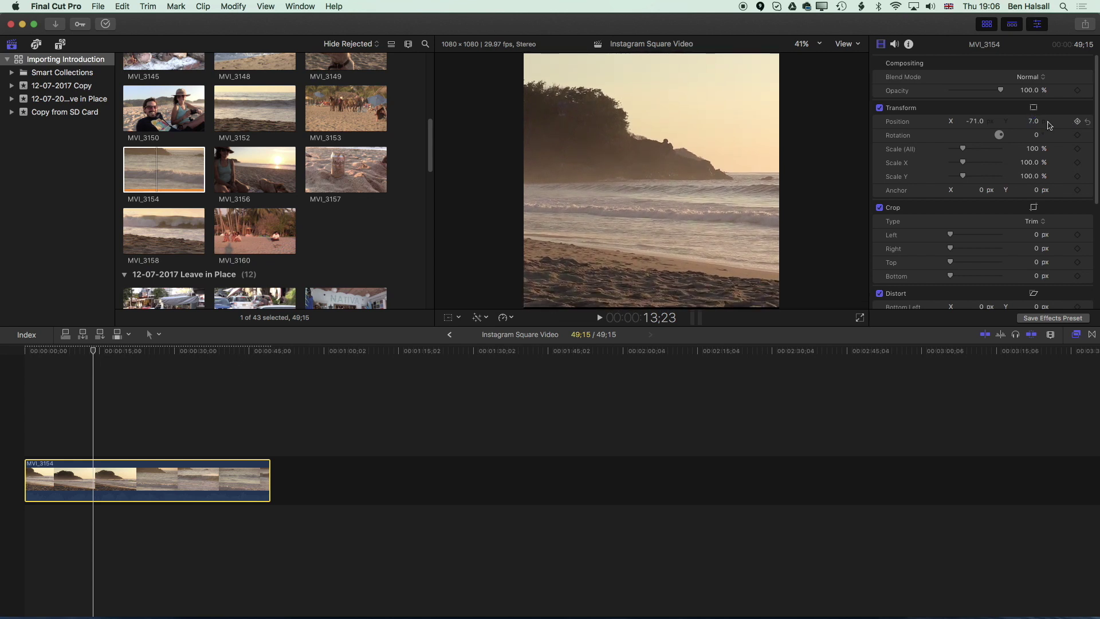
{"action": "left_click", "coordinate": [1088, 122]}
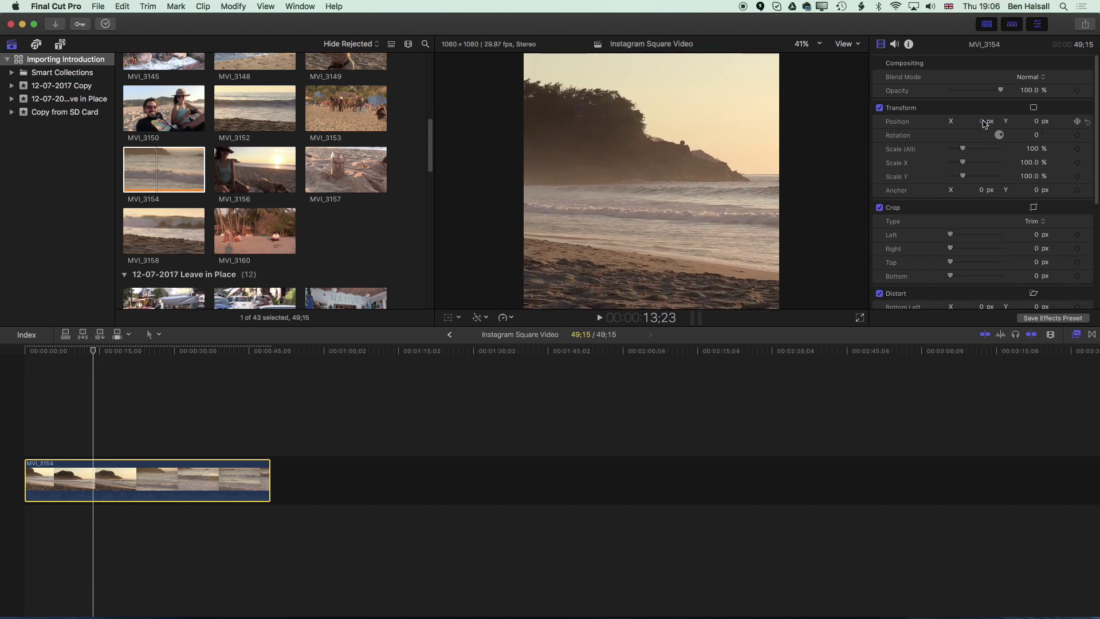
{"action": "left_click_drag", "start_coordinate": [981, 121], "coordinate": [669, 127]}
{"action": "left_click_drag", "start_coordinate": [973, 121], "coordinate": [972, 121]}
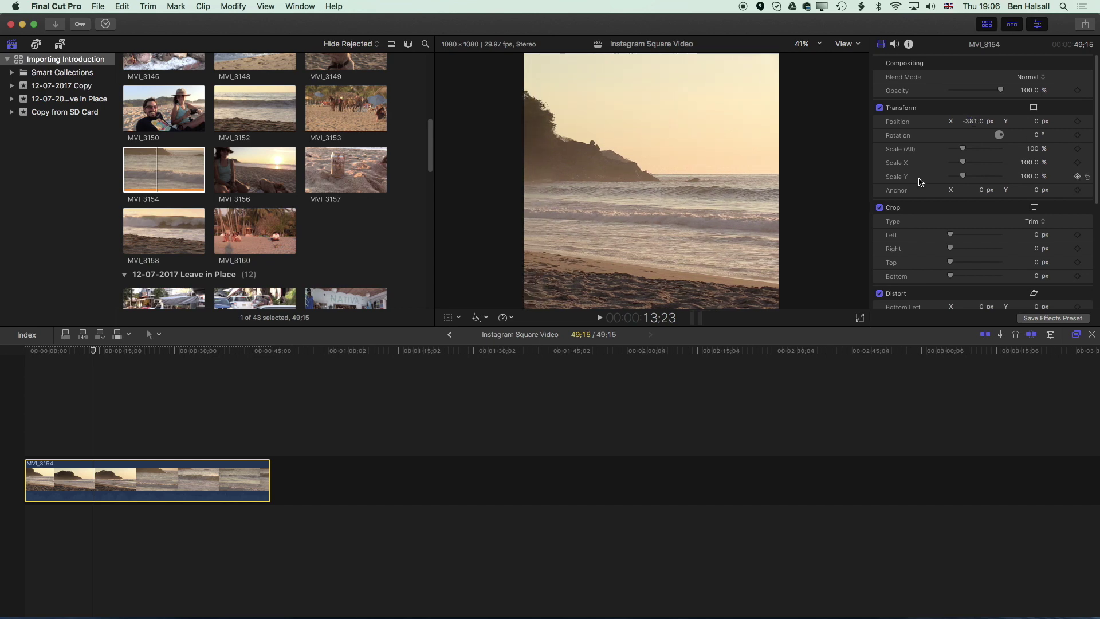
Play back the repositioned clip from about 8 seconds to check the framing
{"action": "left_click", "coordinate": [63, 355]}
{"action": "key", "text": "space"}
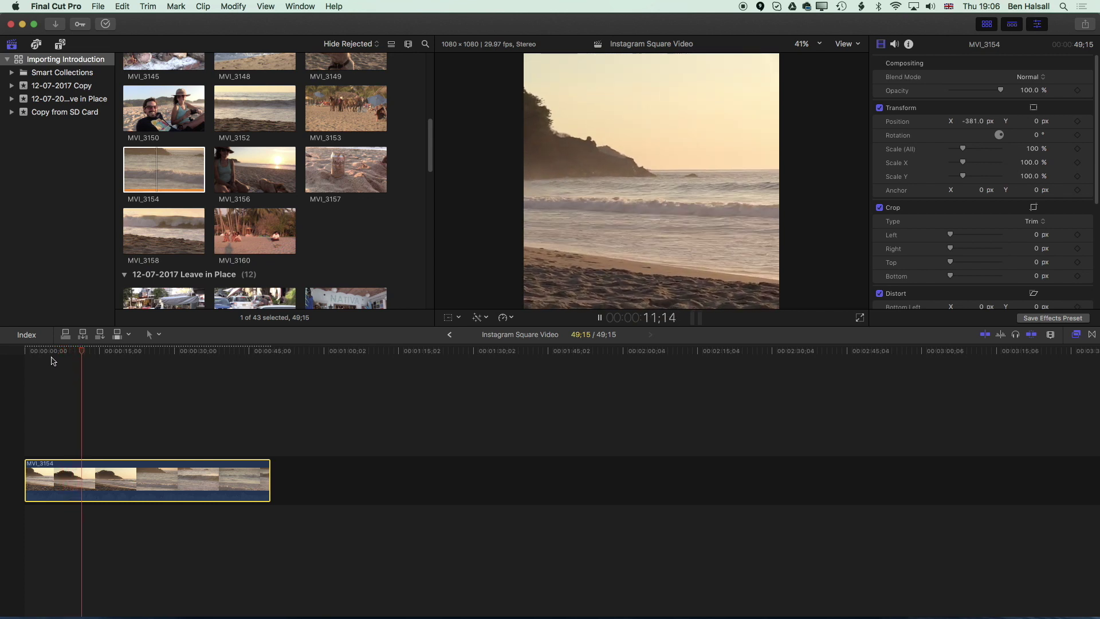
{"action": "key", "text": "space"}
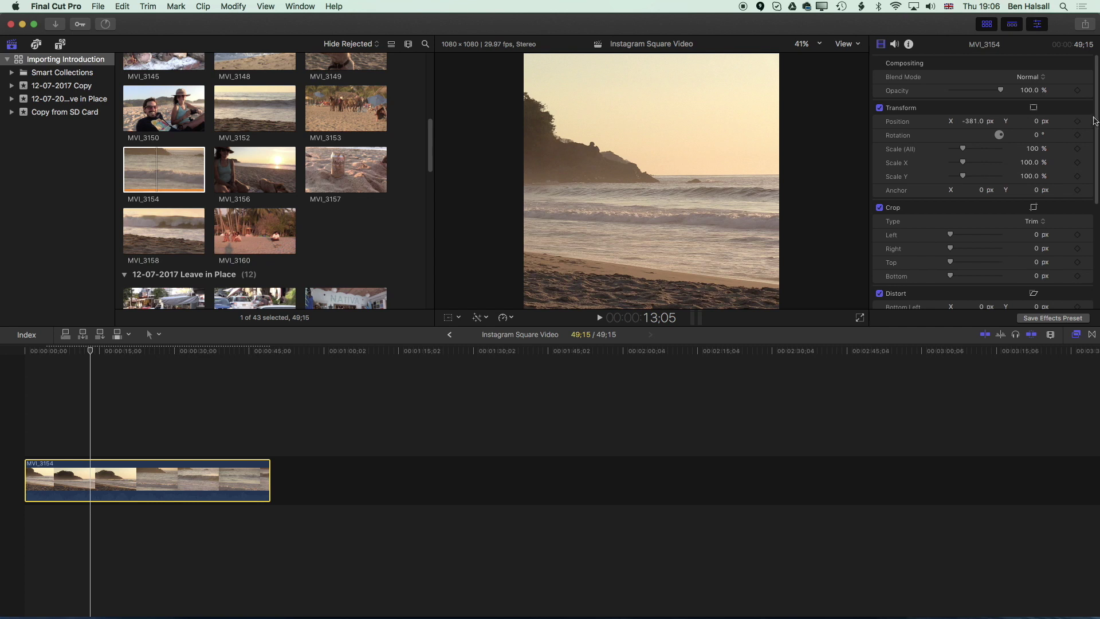
{"action": "scroll", "coordinate": [1076, 123], "scroll_direction": "down", "scroll_amount": 5}
Set Spatial Conform back to Fit, reset Position to 0 px, and return to the start
{"action": "left_click", "coordinate": [1034, 295]}
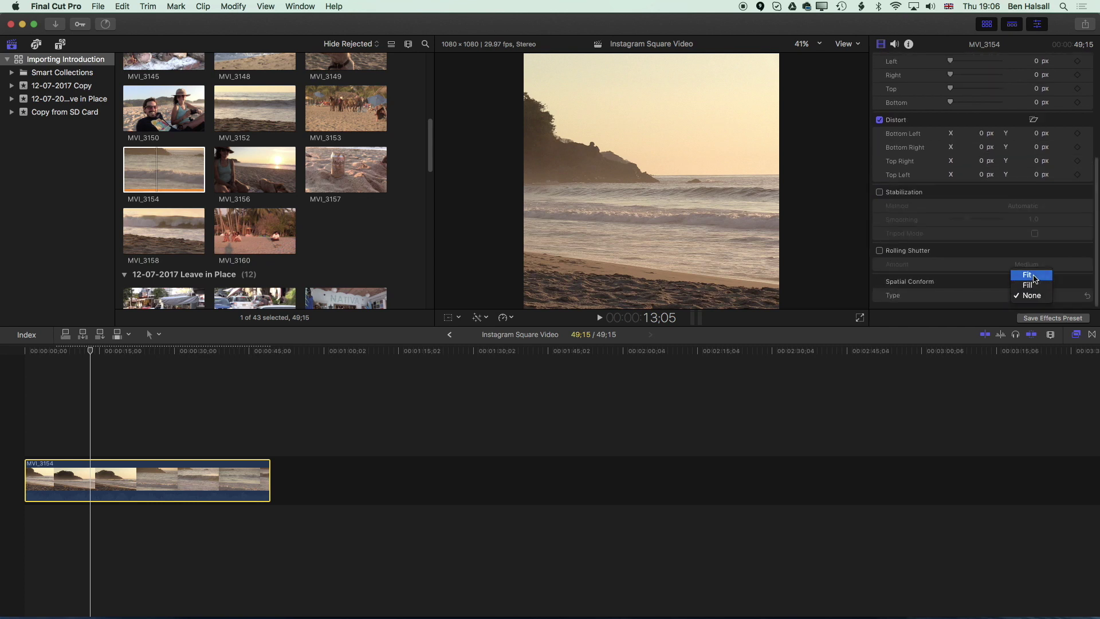
{"action": "left_click", "coordinate": [1026, 271]}
{"action": "scroll", "coordinate": [974, 149], "scroll_direction": "up", "scroll_amount": 5}
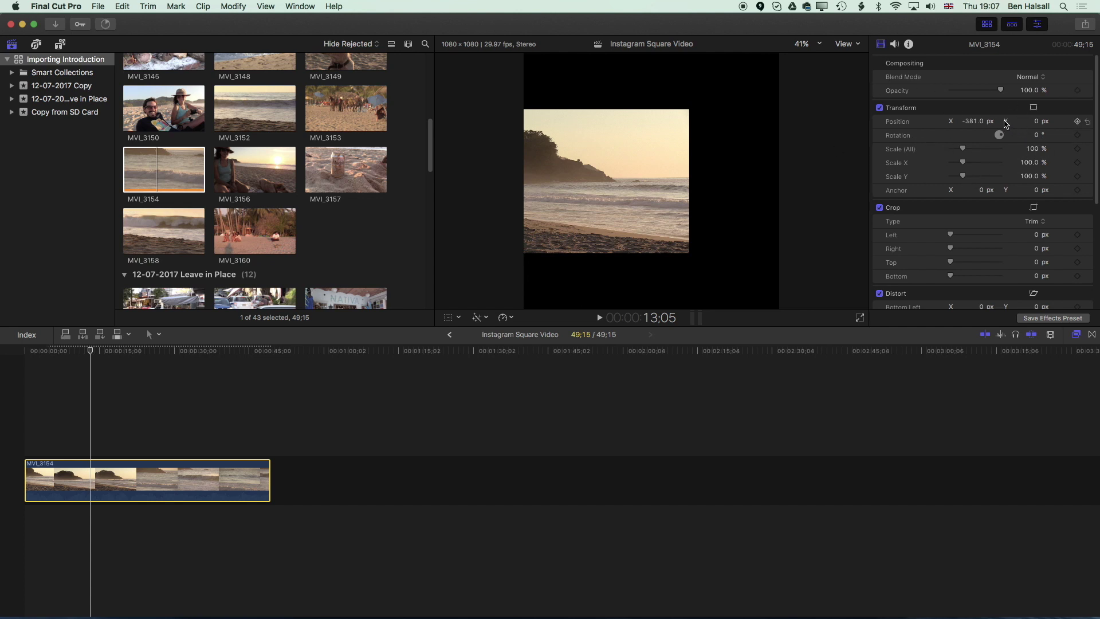
{"action": "left_click", "coordinate": [1088, 122]}
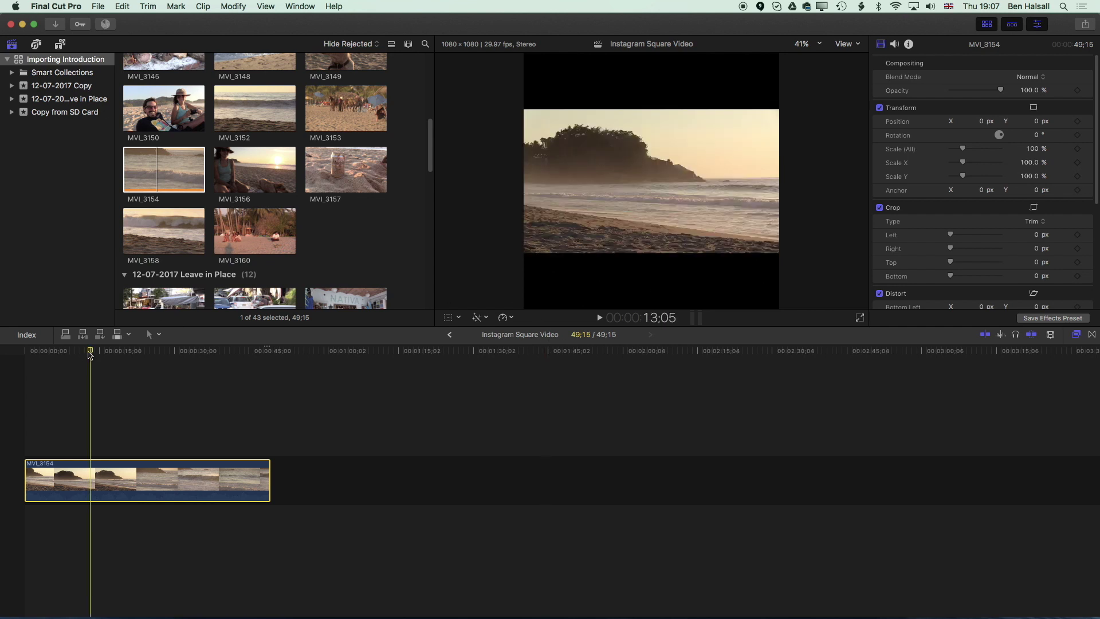
{"action": "left_click_drag", "start_coordinate": [90, 354], "coordinate": [24, 358]}
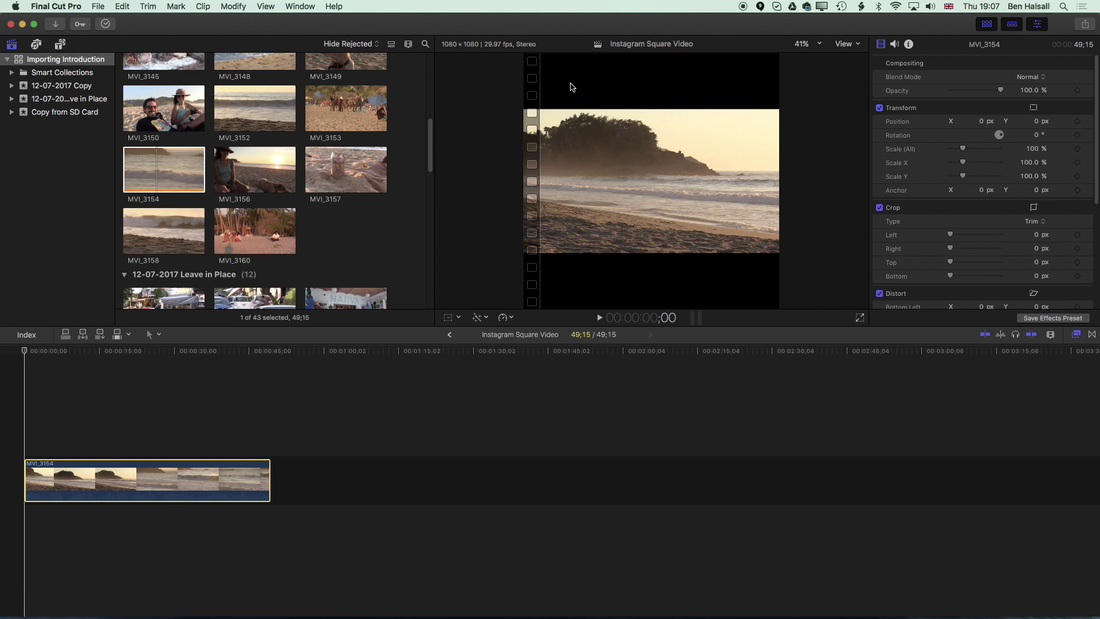
Drag the Custom solid from Generators > Solids to the timeline start, before the beach clip
{"action": "left_click", "coordinate": [60, 45]}
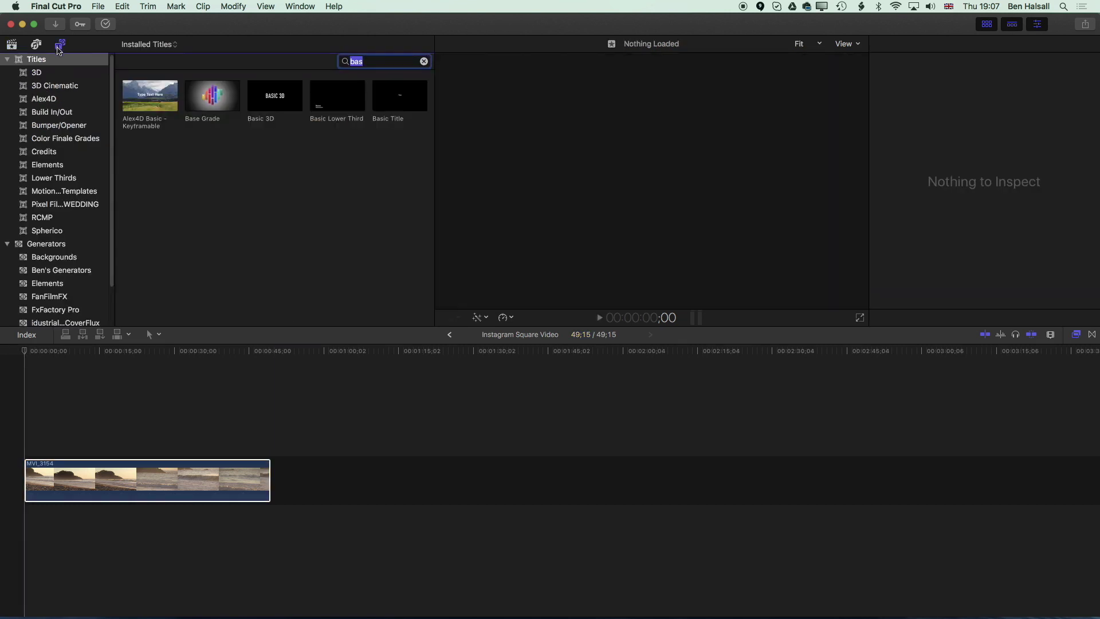
{"action": "scroll", "coordinate": [112, 212], "scroll_direction": "down", "scroll_amount": 3}
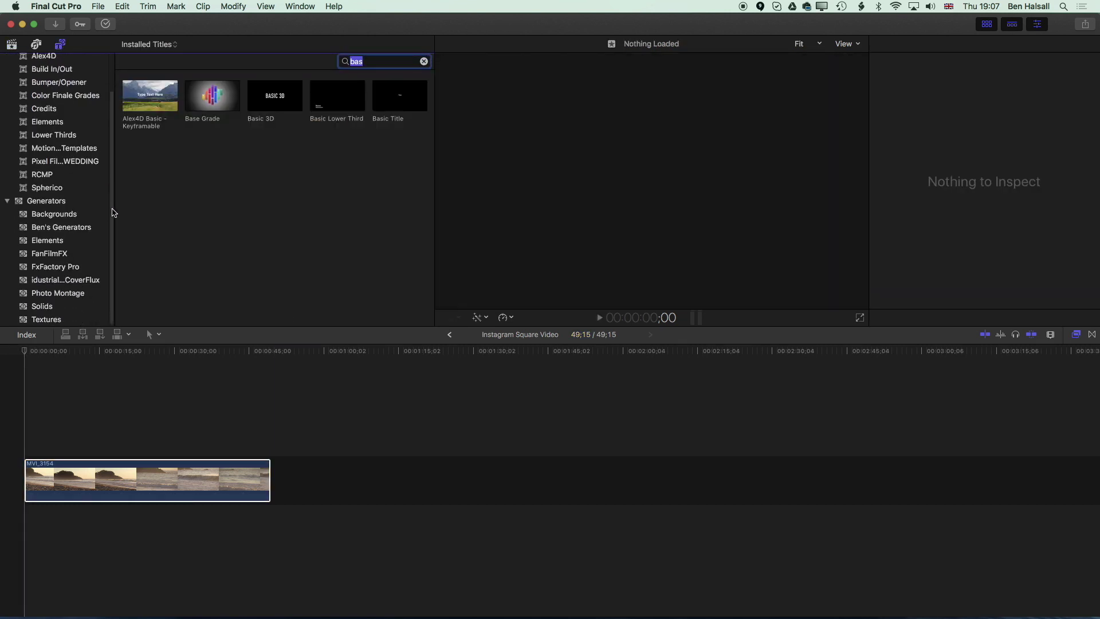
{"action": "left_click", "coordinate": [57, 307]}
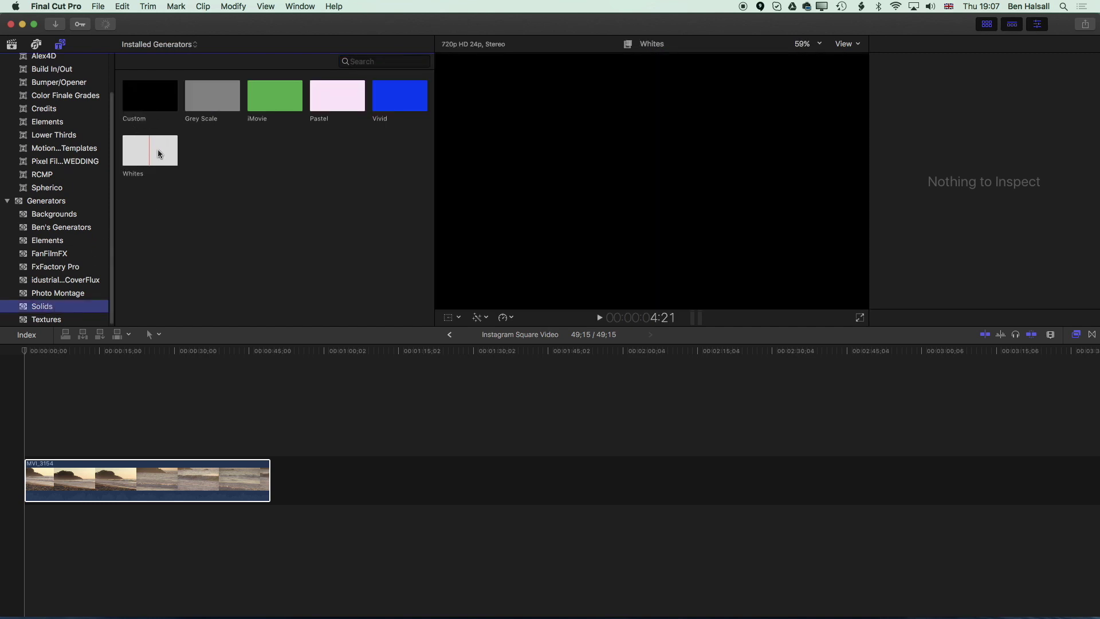
{"action": "left_click", "coordinate": [148, 102]}
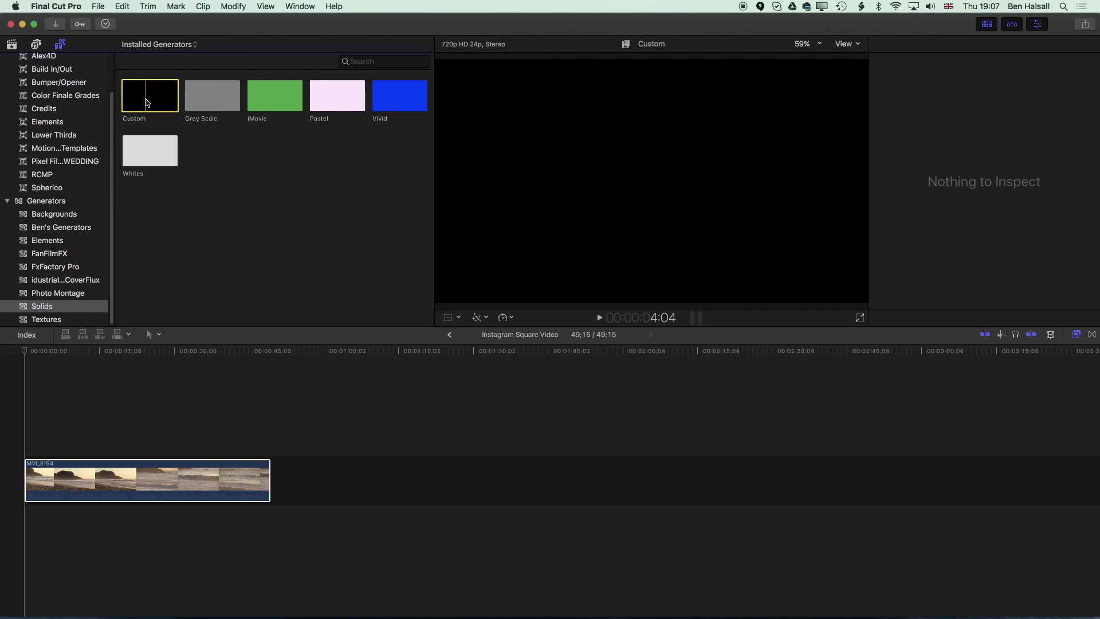
{"action": "left_click_drag", "start_coordinate": [145, 100], "coordinate": [29, 475]}
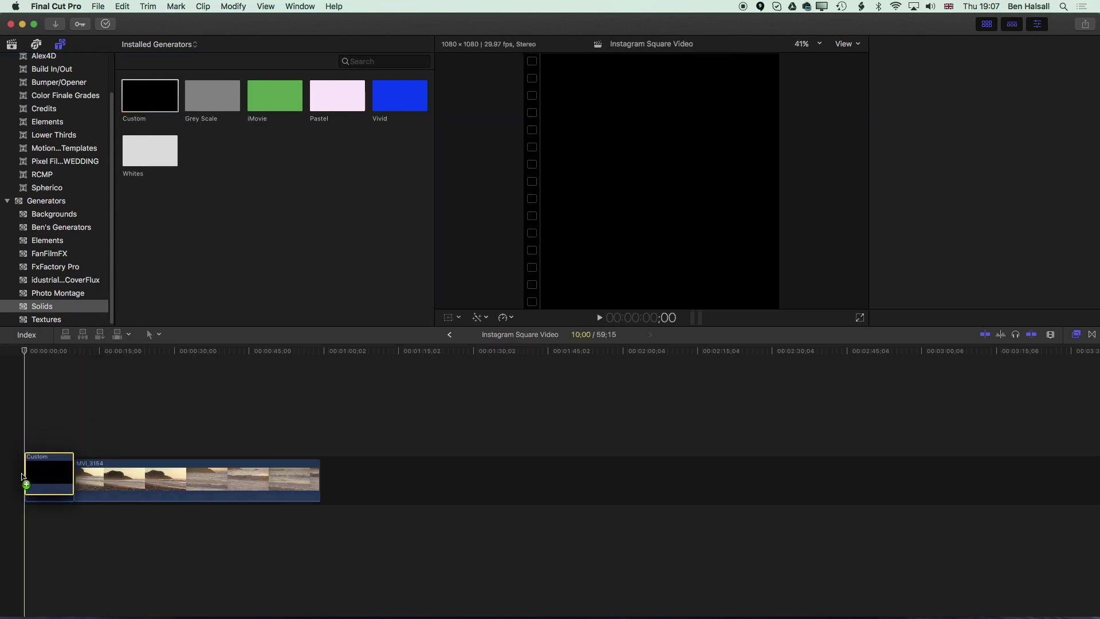
{"action": "left_click", "coordinate": [44, 481]}
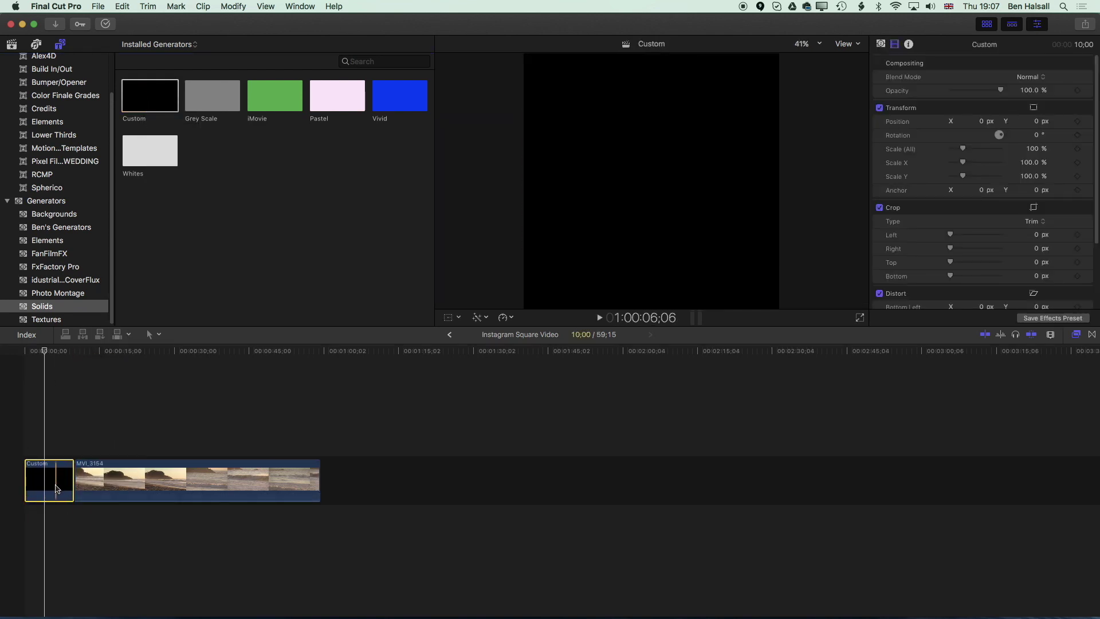
Recolour the Custom solid orange (Red 0.99, Green 0.57, Blue -0.09) using the Color Wheel
{"action": "left_click", "coordinate": [881, 44]}
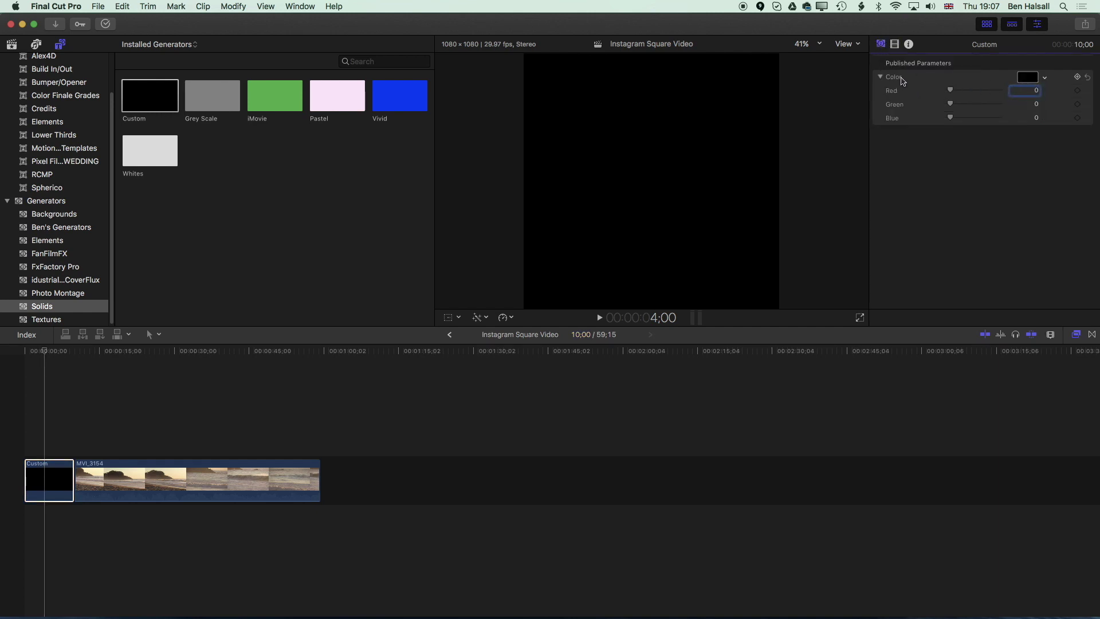
{"action": "left_click", "coordinate": [1028, 78]}
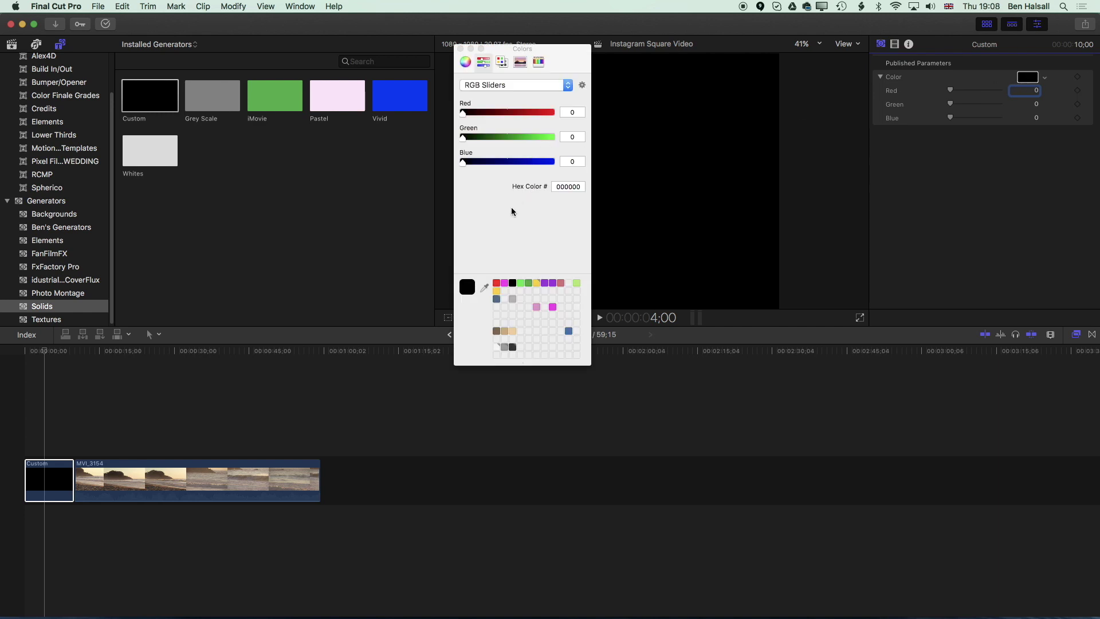
{"action": "left_click", "coordinate": [503, 285]}
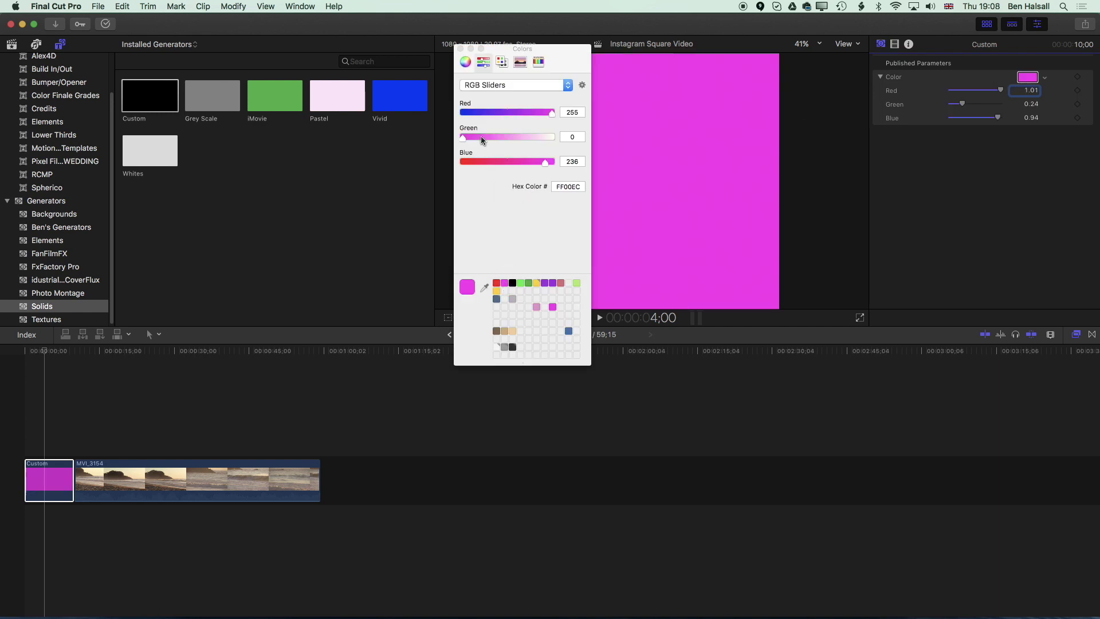
{"action": "left_click_drag", "start_coordinate": [560, 64], "coordinate": [413, 106]}
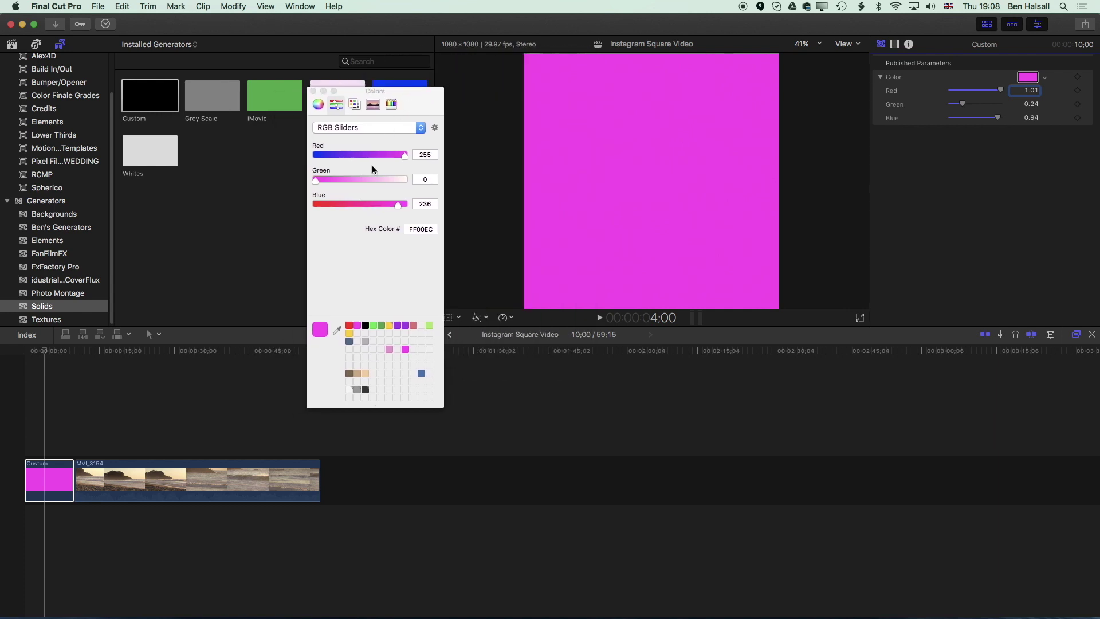
{"action": "left_click", "coordinate": [318, 105]}
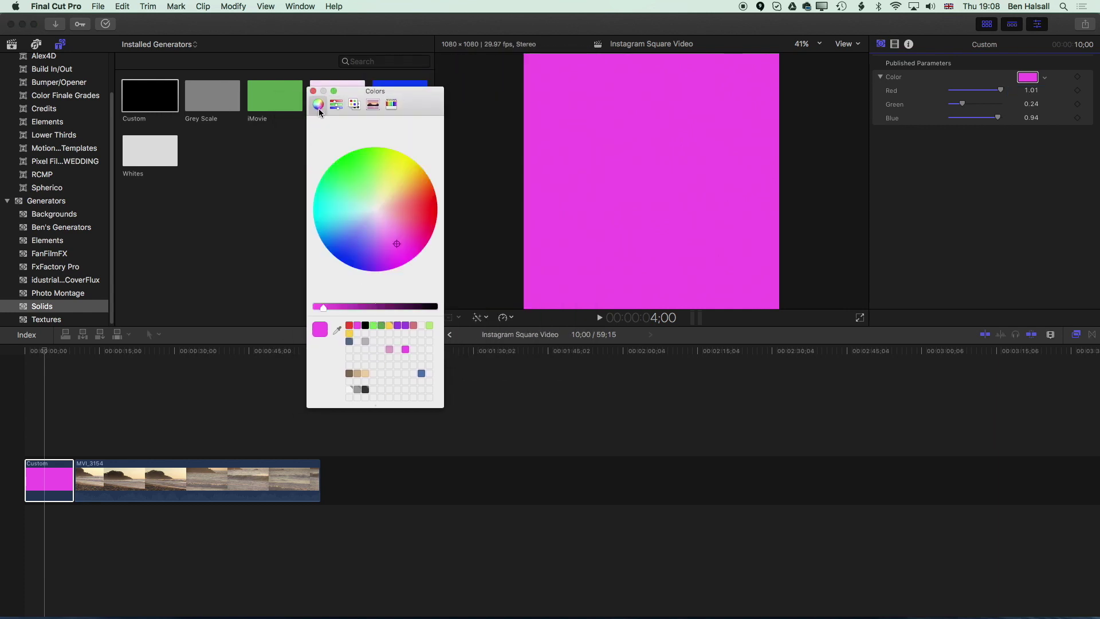
{"action": "left_click_drag", "start_coordinate": [405, 236], "coordinate": [417, 182]}
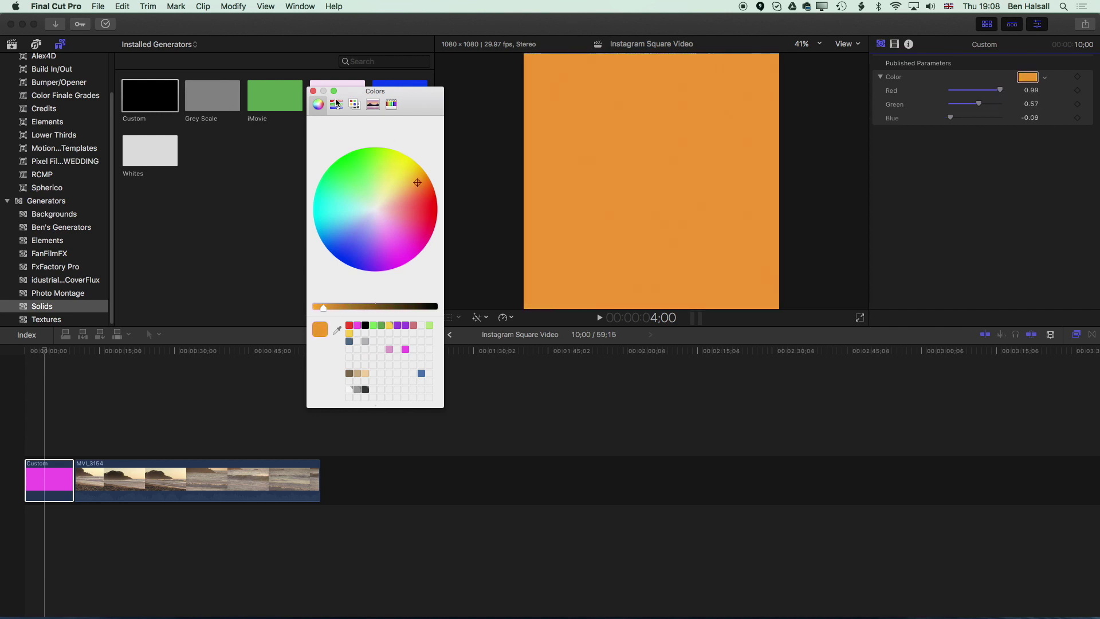
{"action": "left_click", "coordinate": [314, 92]}
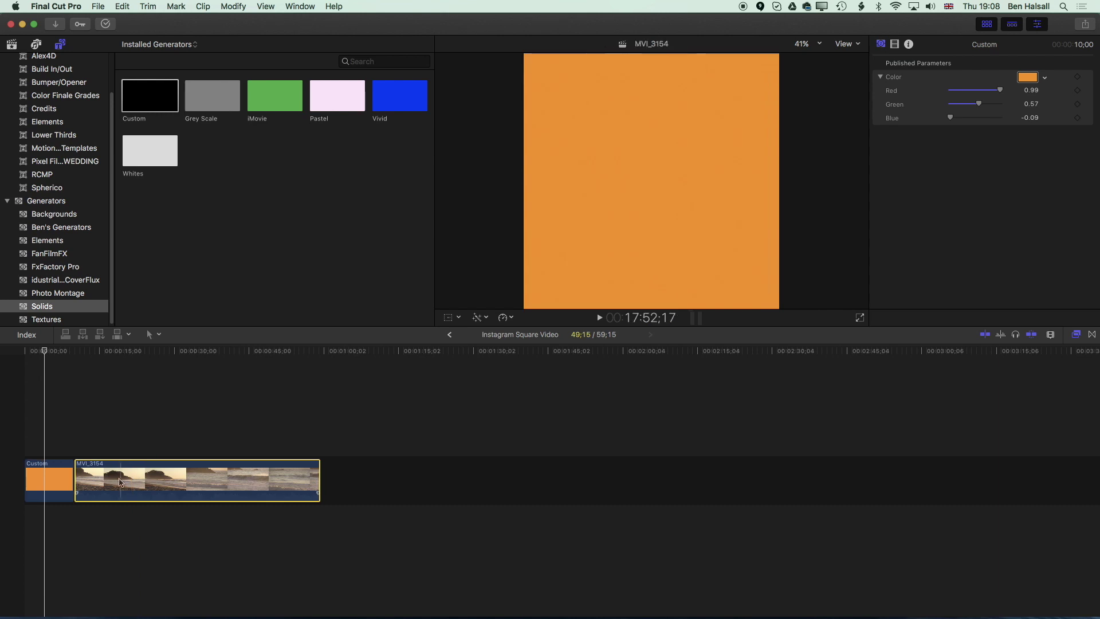
Connect MVI_3154 above the Custom solid and stretch the solid to the clip's 49:15 length
{"action": "left_click", "coordinate": [127, 478]}
{"action": "left_click_drag", "start_coordinate": [127, 478], "coordinate": [78, 429]}
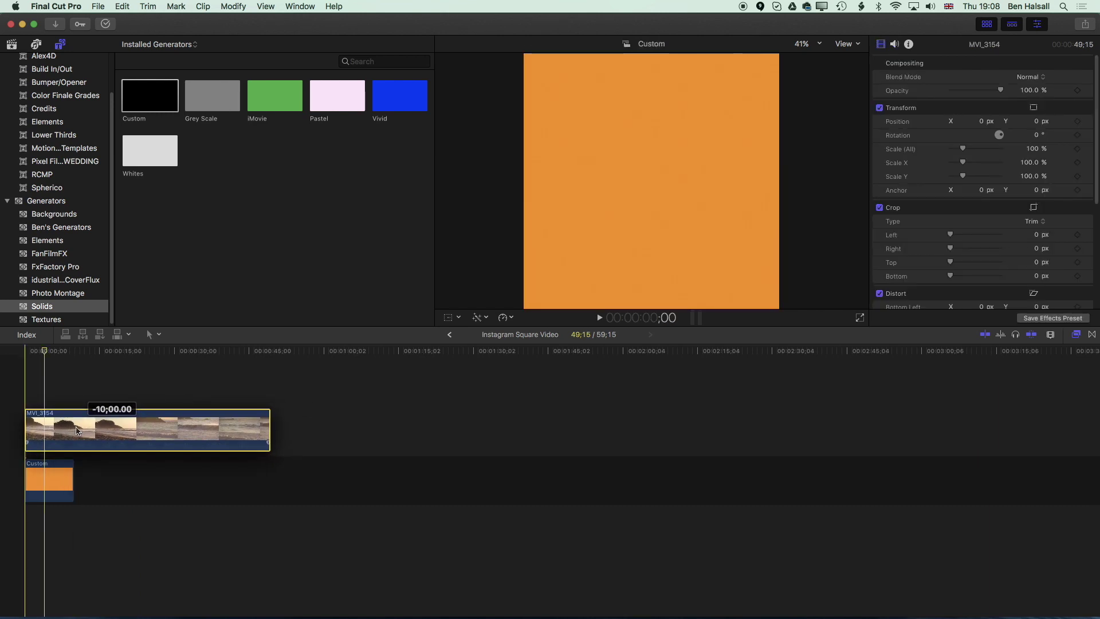
{"action": "left_click", "coordinate": [42, 351]}
{"action": "mouse_move", "coordinate": [42, 351]}
{"action": "left_mouse_down"}
{"action": "mouse_move", "coordinate": [33, 351]}
{"action": "mouse_move", "coordinate": [47, 350]}
{"action": "left_mouse_up"}
{"action": "left_click_drag", "start_coordinate": [73, 479], "coordinate": [269, 471]}
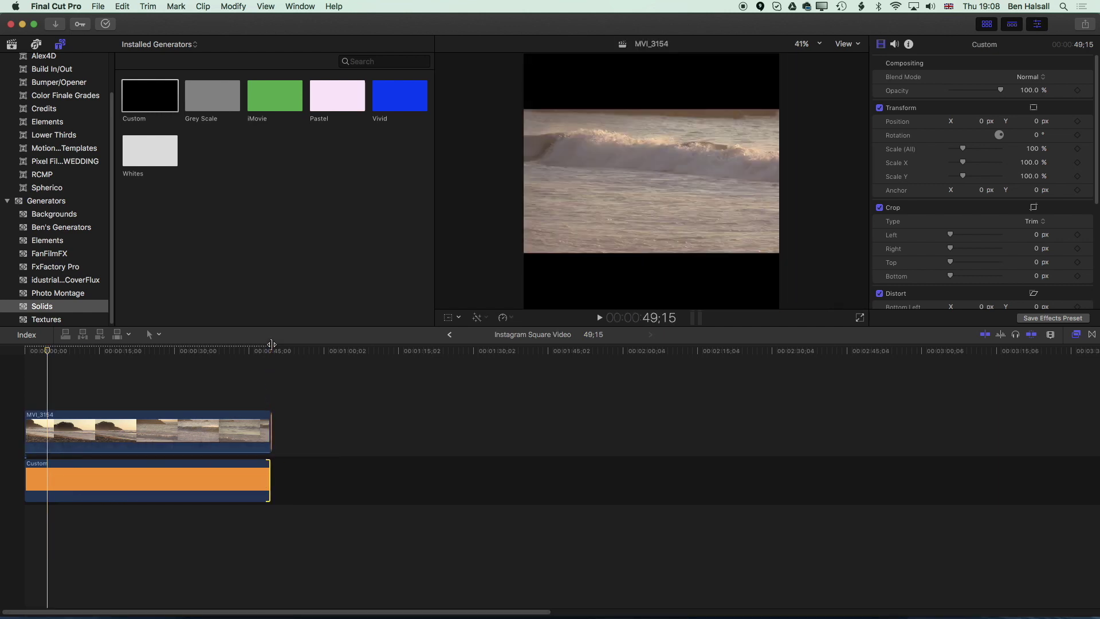
{"action": "left_click", "coordinate": [269, 468]}
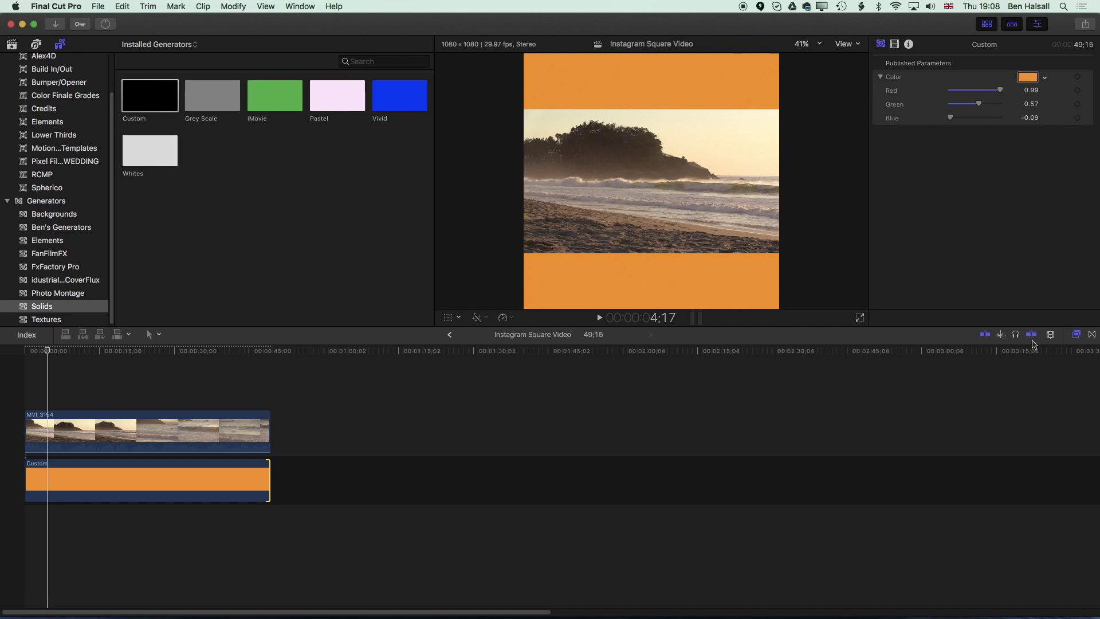
{"action": "left_click", "coordinate": [139, 351]}
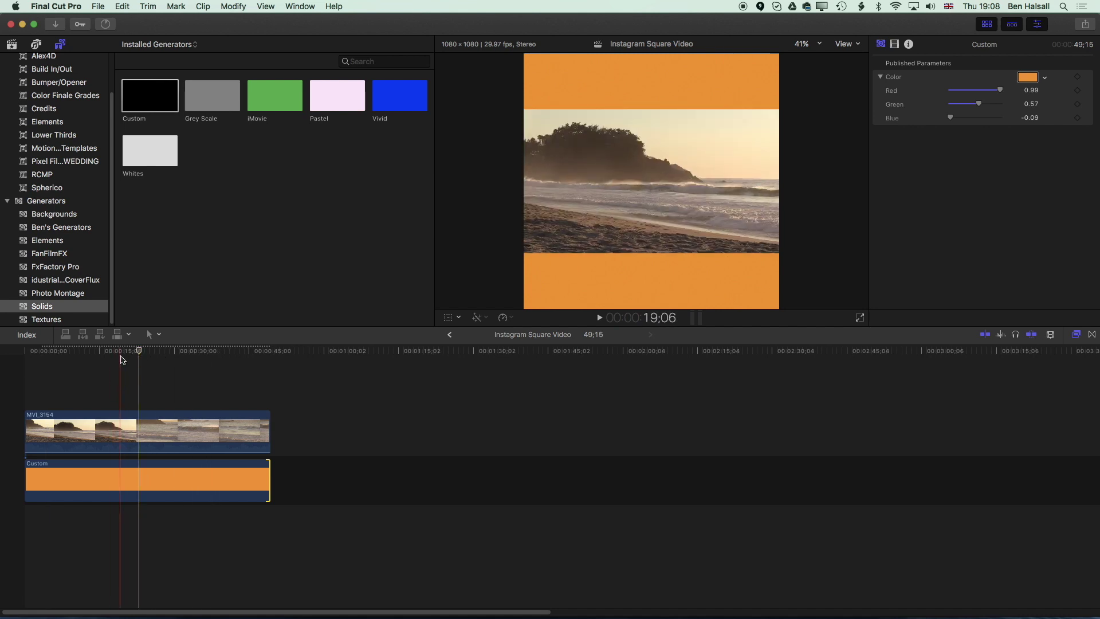
Search Titles for 'bas' and place a Basic Title above MVI_3154, then select it
{"action": "scroll", "coordinate": [63, 86], "scroll_direction": "up", "scroll_amount": 3}
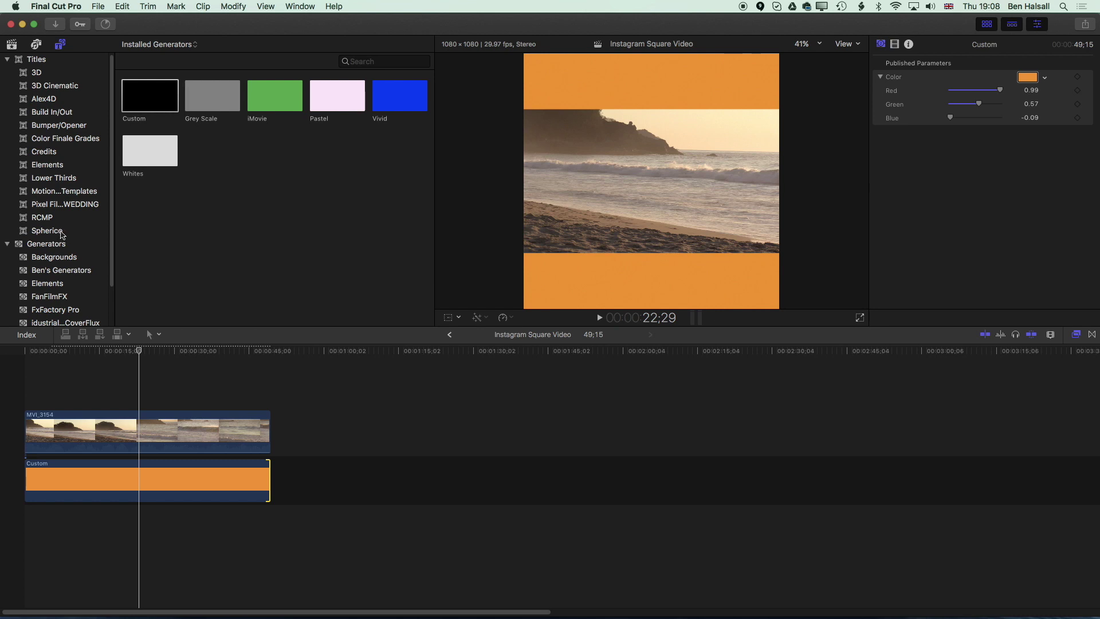
{"action": "left_click", "coordinate": [41, 61]}
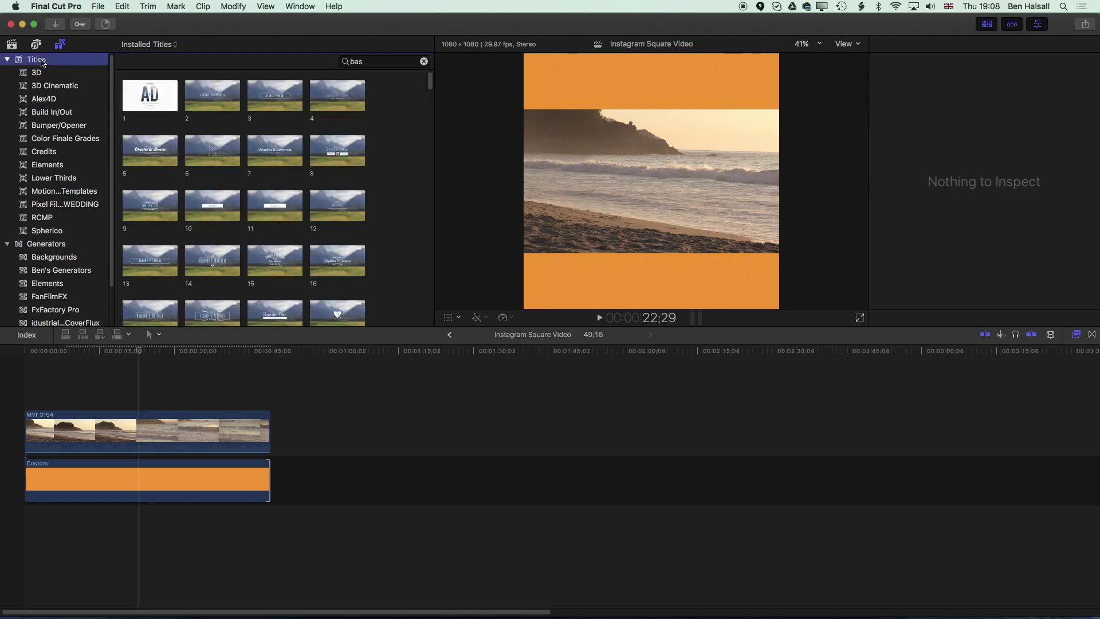
{"action": "left_click", "coordinate": [376, 59]}
{"action": "key", "text": "BackSpace"}
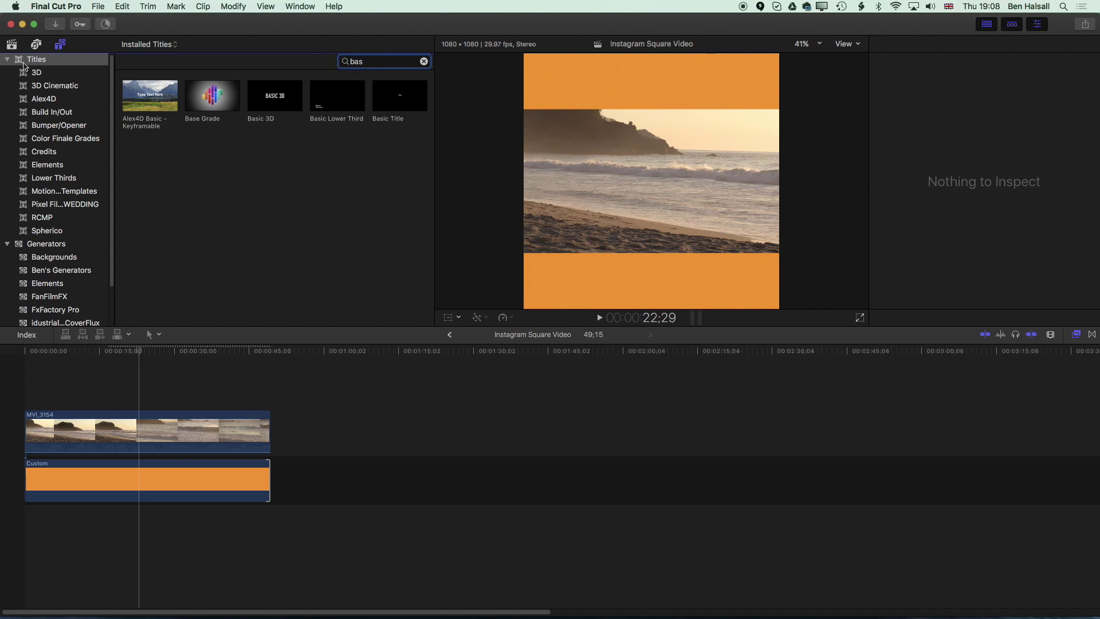
{"action": "left_click", "coordinate": [388, 103]}
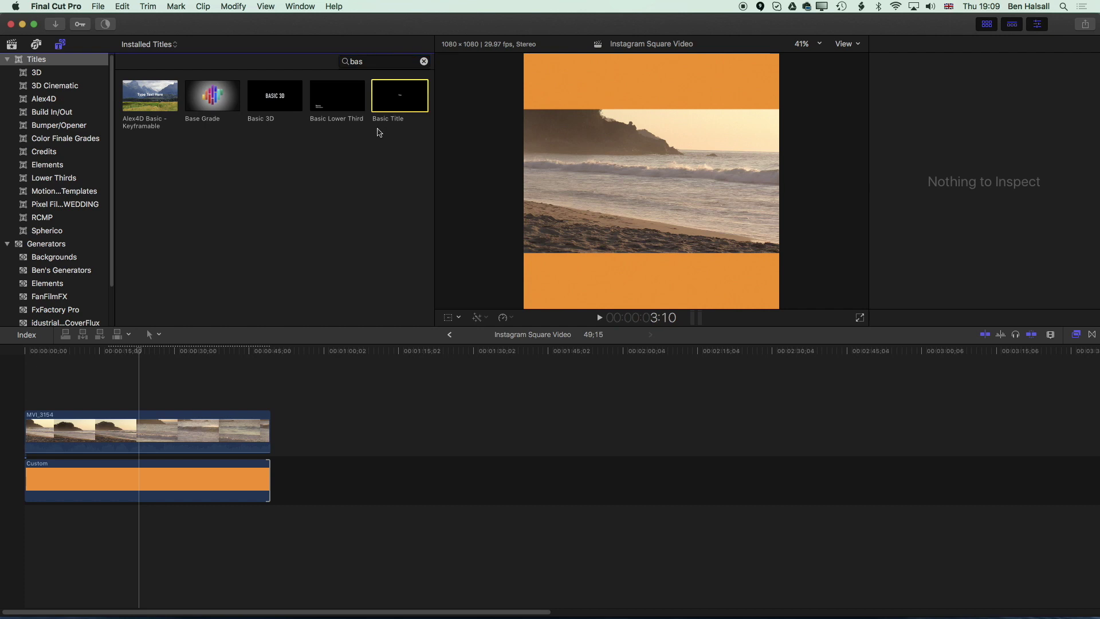
{"action": "left_click_drag", "start_coordinate": [401, 102], "coordinate": [255, 408]}
{"action": "left_click", "coordinate": [100, 405]}
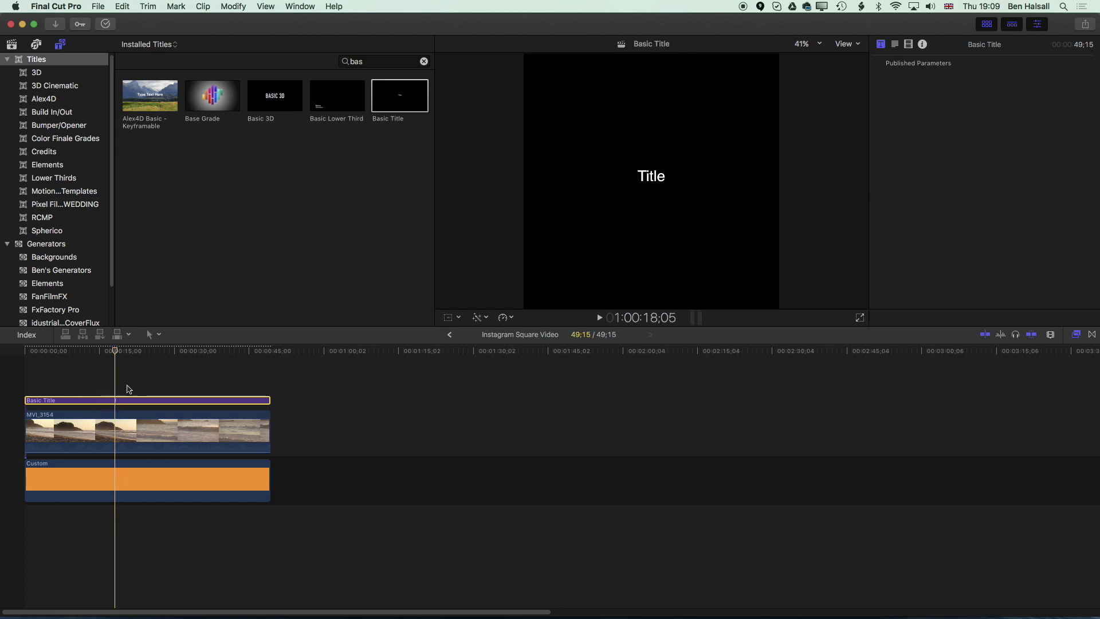
{"action": "left_click", "coordinate": [894, 44]}
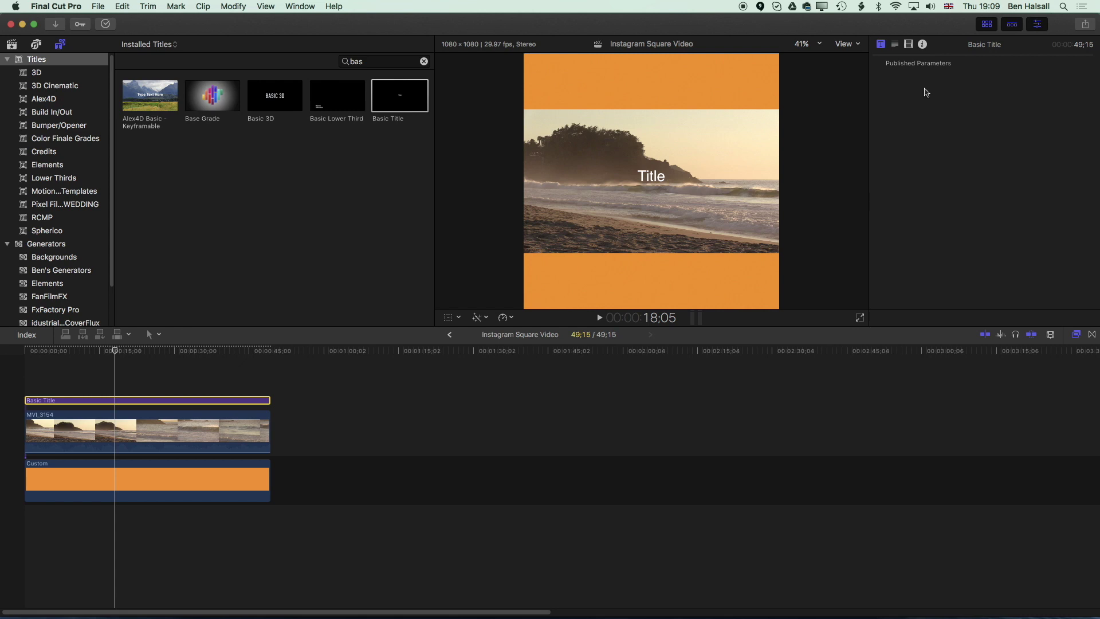
Replace the placeholder title text with SAN PANCHO
{"action": "triple_click", "coordinate": [922, 93]}
{"action": "key", "text": "BackSpace"}
{"action": "type", "text": "SAN"}
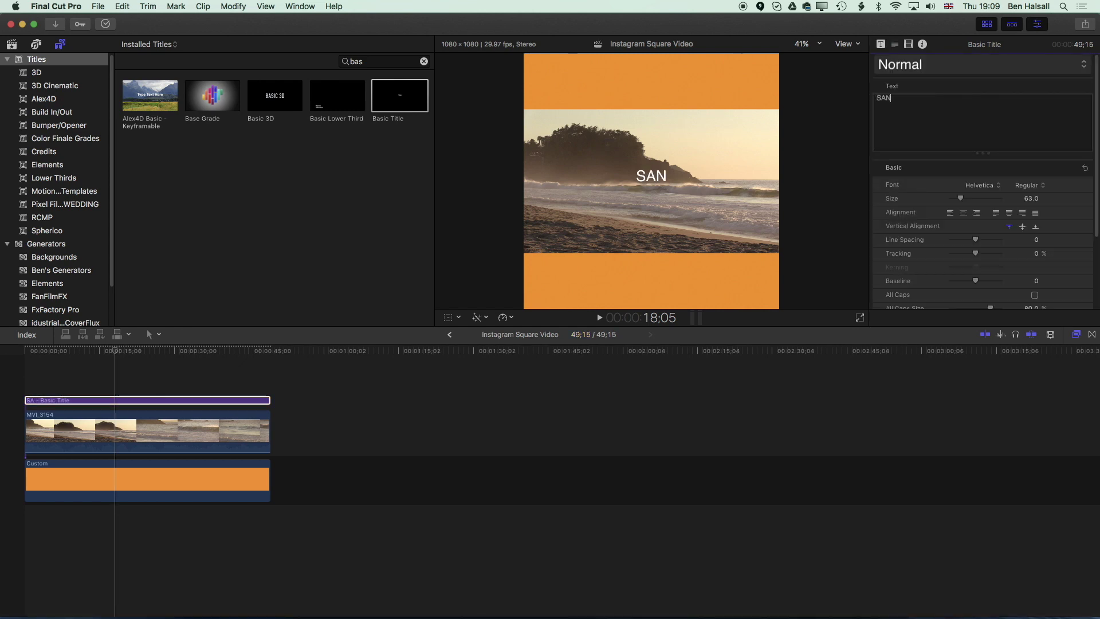
{"action": "type", "text": " PANCHO"}
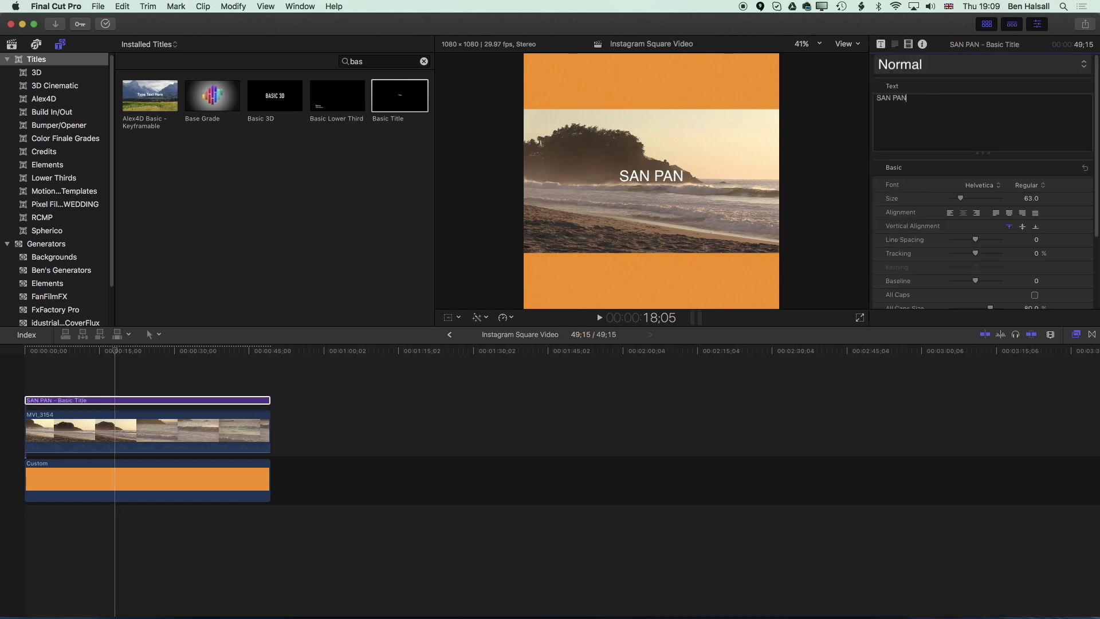
Apply the 2D HEAVY style to the title and move it into the top orange band
{"action": "left_click", "coordinate": [921, 62]}
{"action": "mouse_move", "coordinate": [922, 103]}
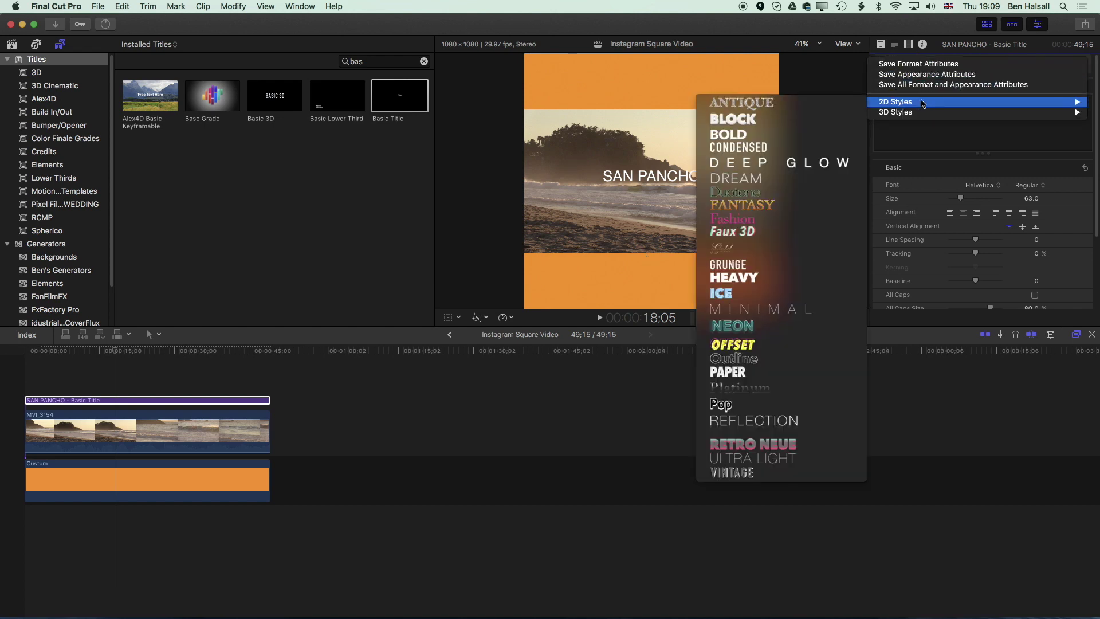
{"action": "left_click", "coordinate": [768, 281]}
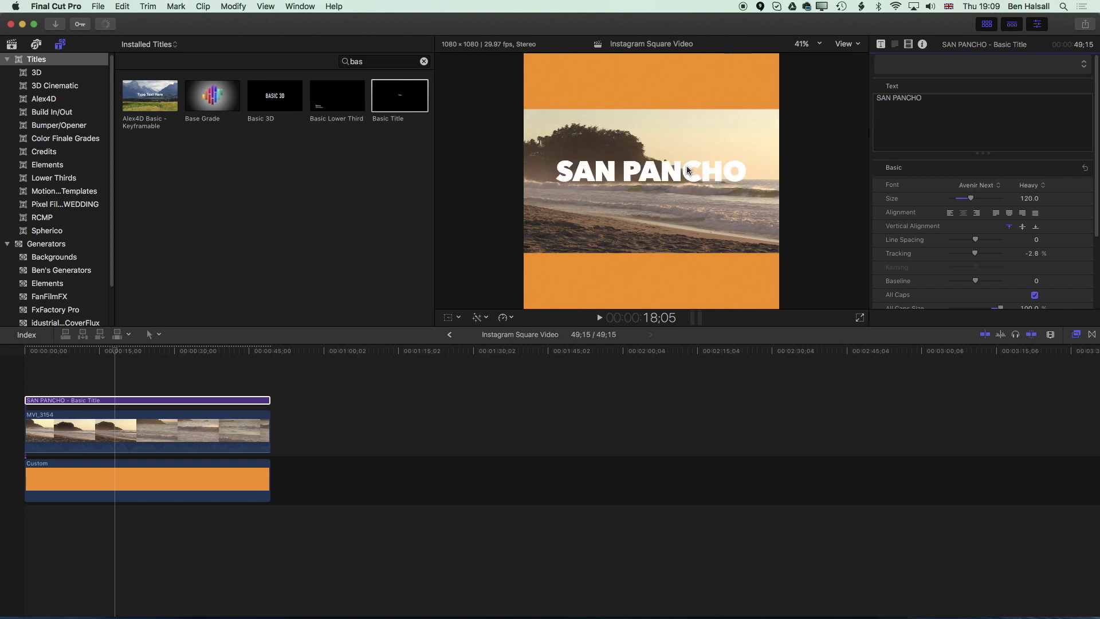
{"action": "left_click_drag", "start_coordinate": [670, 172], "coordinate": [670, 85]}
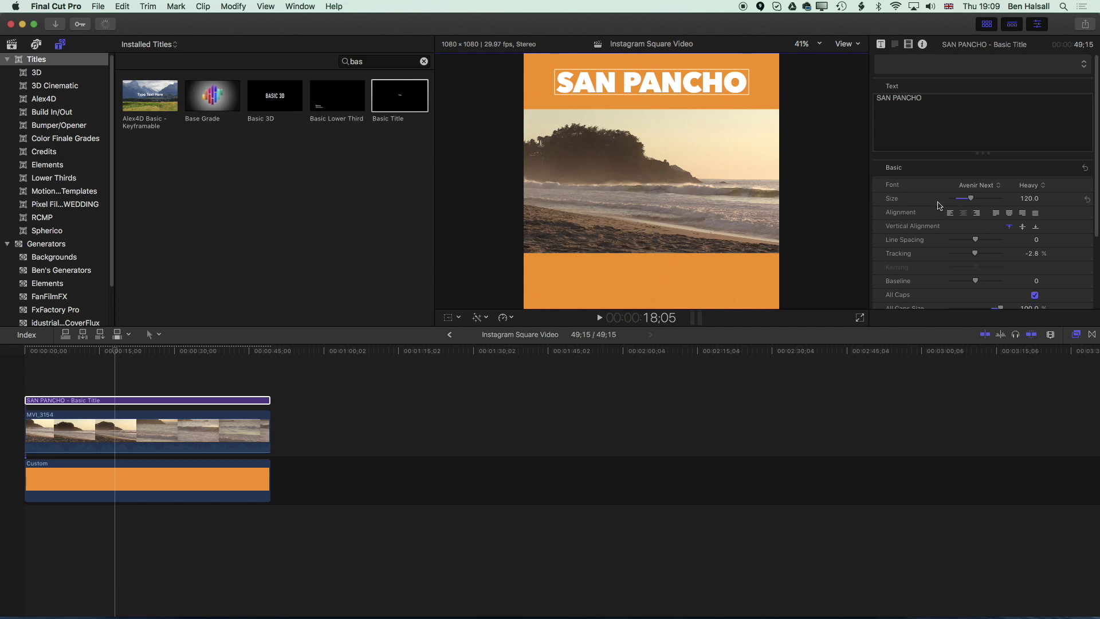
{"action": "left_click", "coordinate": [153, 399]}
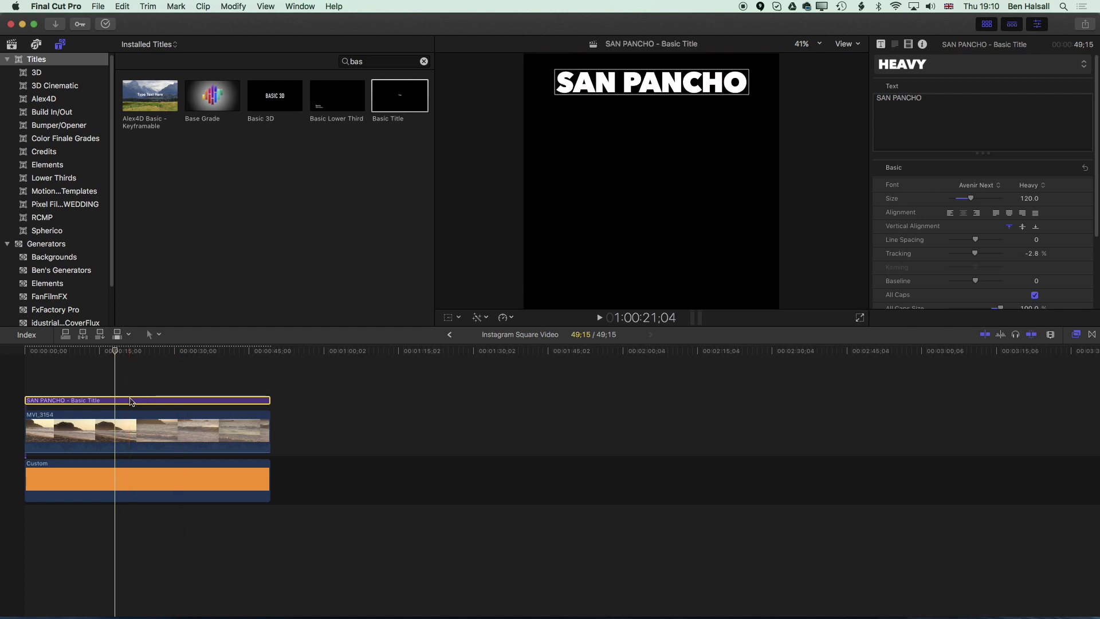
Duplicate the SAN PANCHO title, move the copy to the bottom band and retype it NAYARIT
{"action": "left_click_drag", "start_coordinate": [127, 402], "coordinate": [140, 383]}
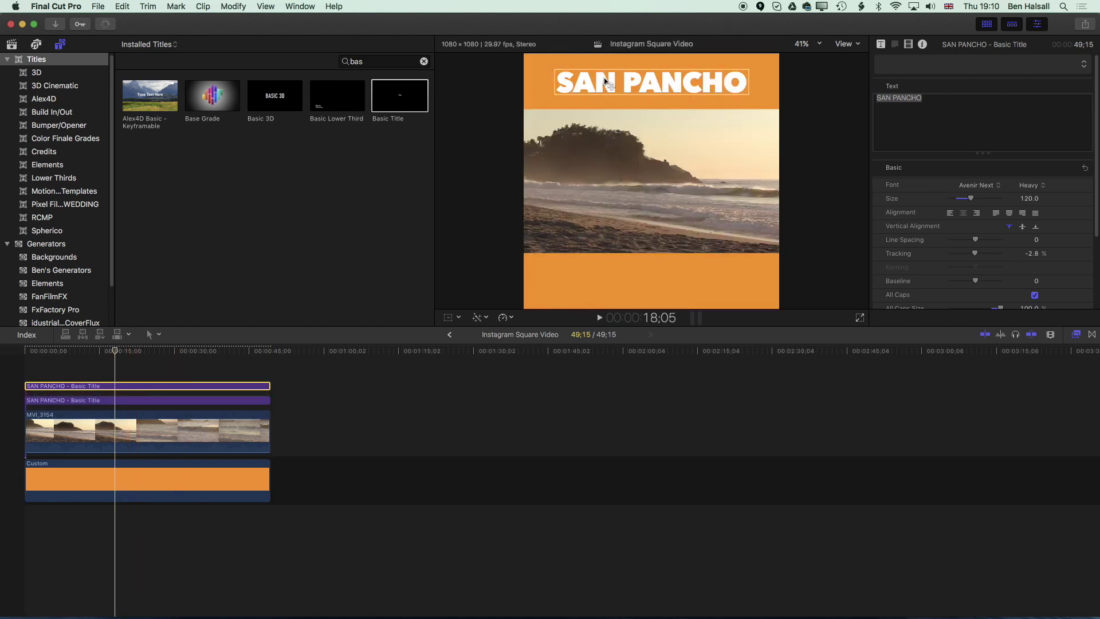
{"action": "left_click_drag", "start_coordinate": [606, 83], "coordinate": [605, 285]}
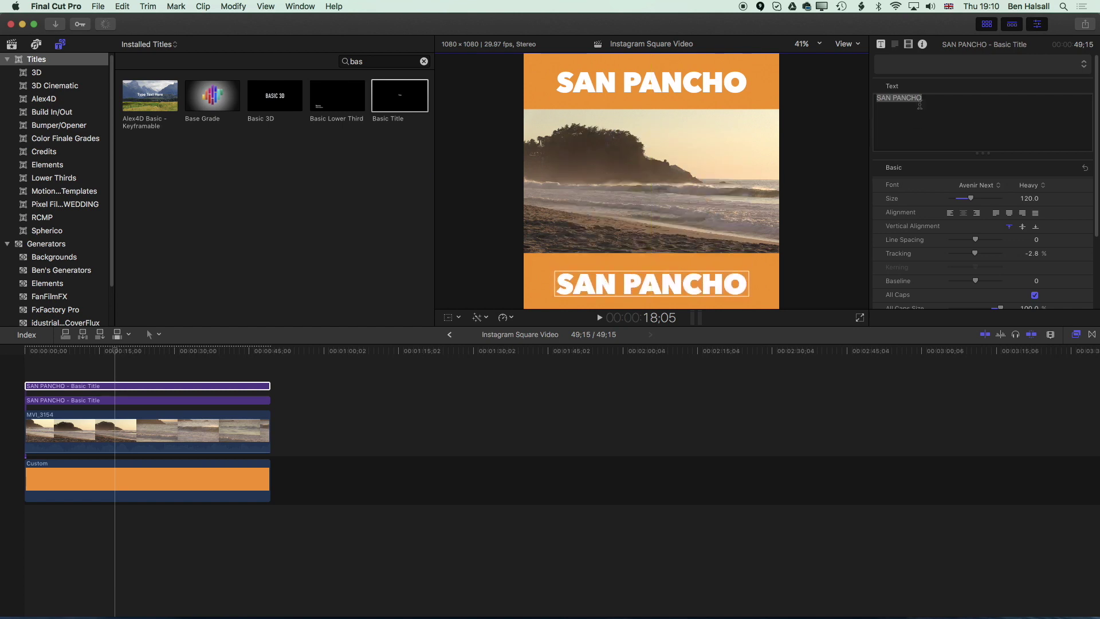
{"action": "triple_click", "coordinate": [936, 100]}
{"action": "type", "text": "NA"}
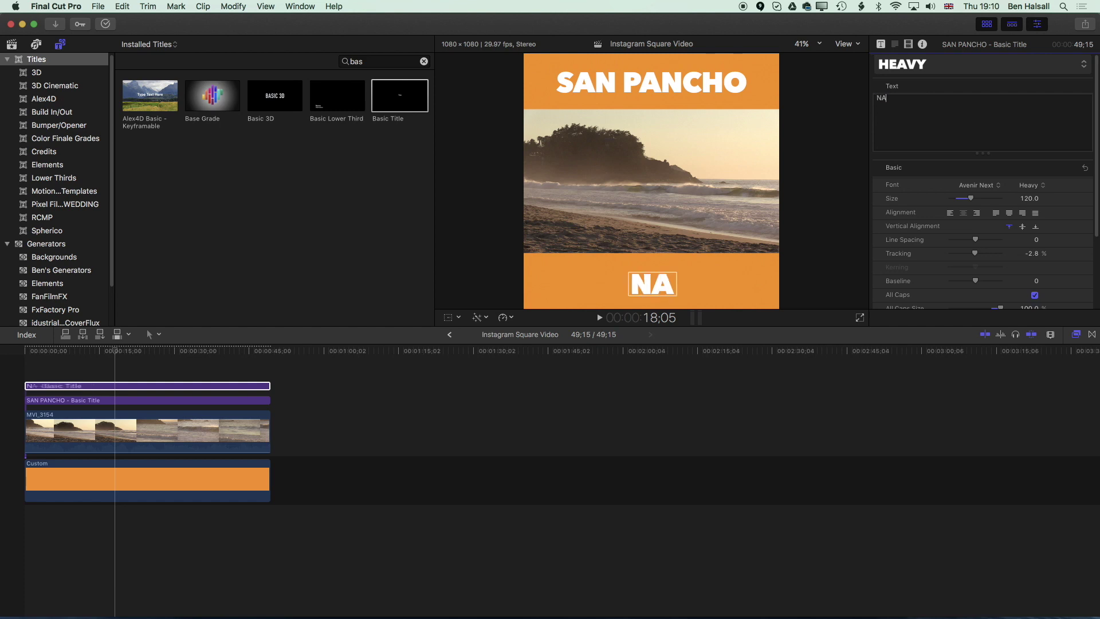
{"action": "type", "text": "YARIT"}
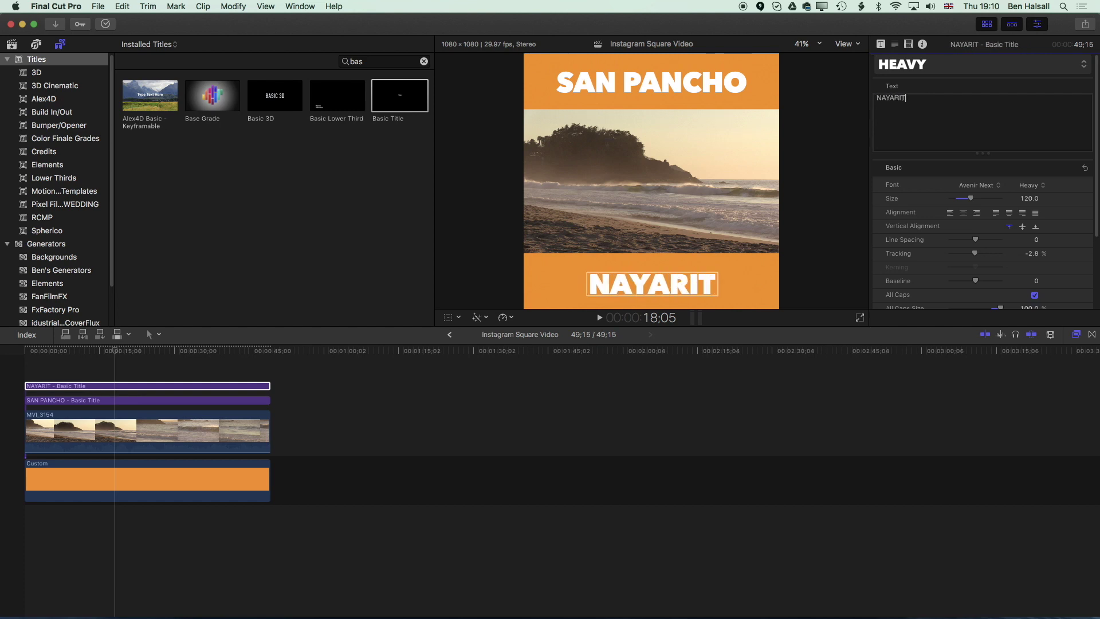
{"action": "left_click", "coordinate": [108, 400]}
{"action": "left_click", "coordinate": [109, 386]}
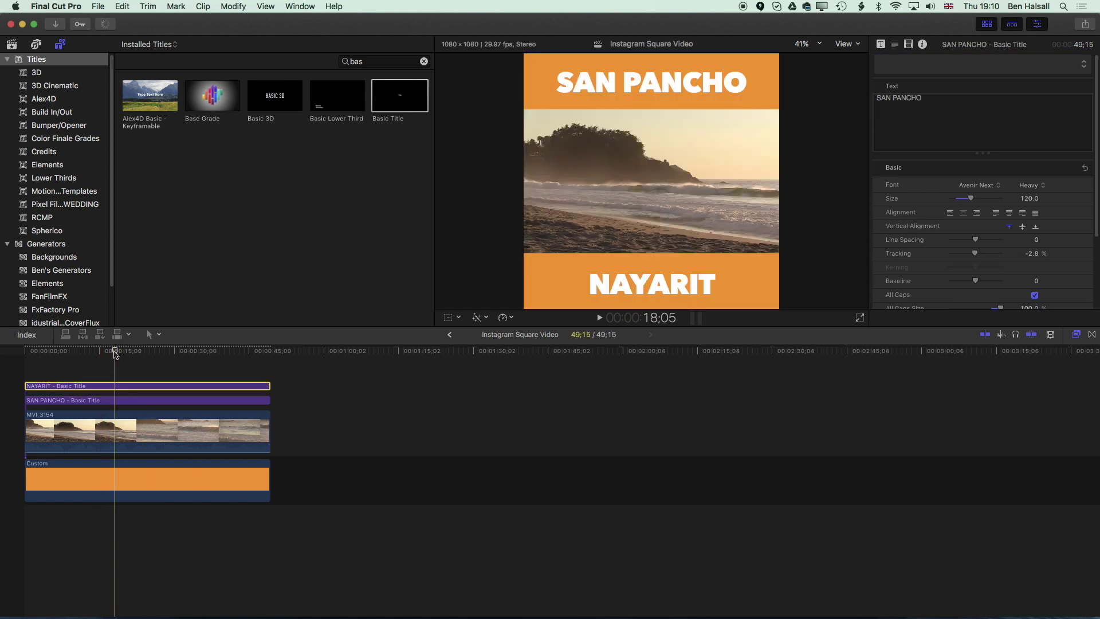
{"action": "left_click", "coordinate": [79, 350]}
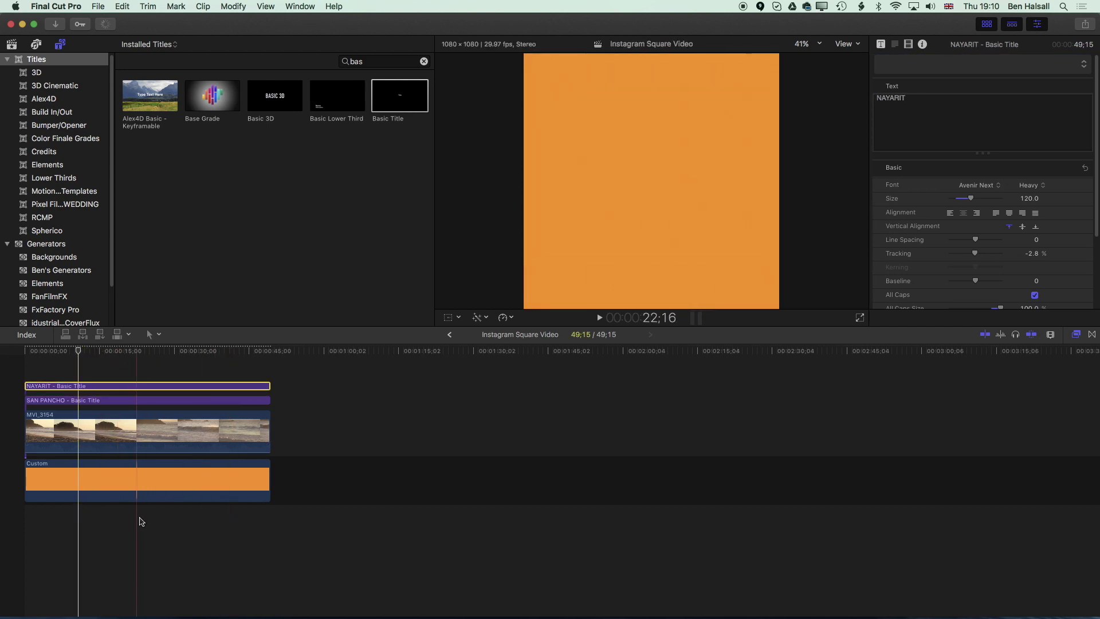
Recolour the Custom solid pink with Red 0.84, Green 0.2 and Blue 0.44
{"action": "left_click", "coordinate": [101, 487]}
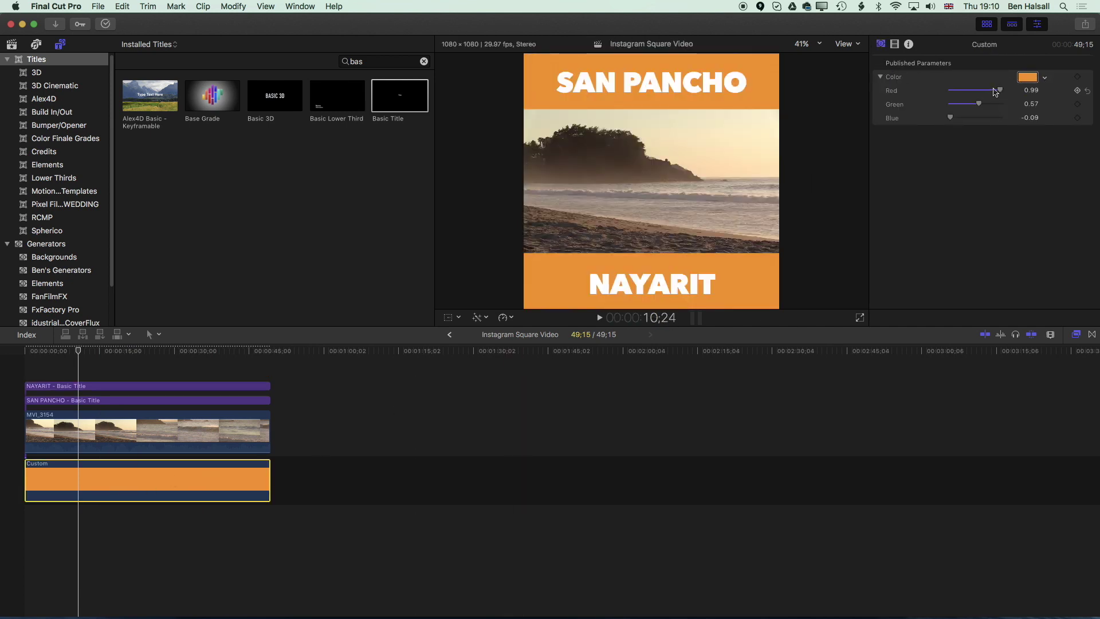
{"action": "left_click_drag", "start_coordinate": [999, 89], "coordinate": [1027, 92]}
{"action": "left_click", "coordinate": [1044, 78]}
{"action": "left_click", "coordinate": [1005, 108]}
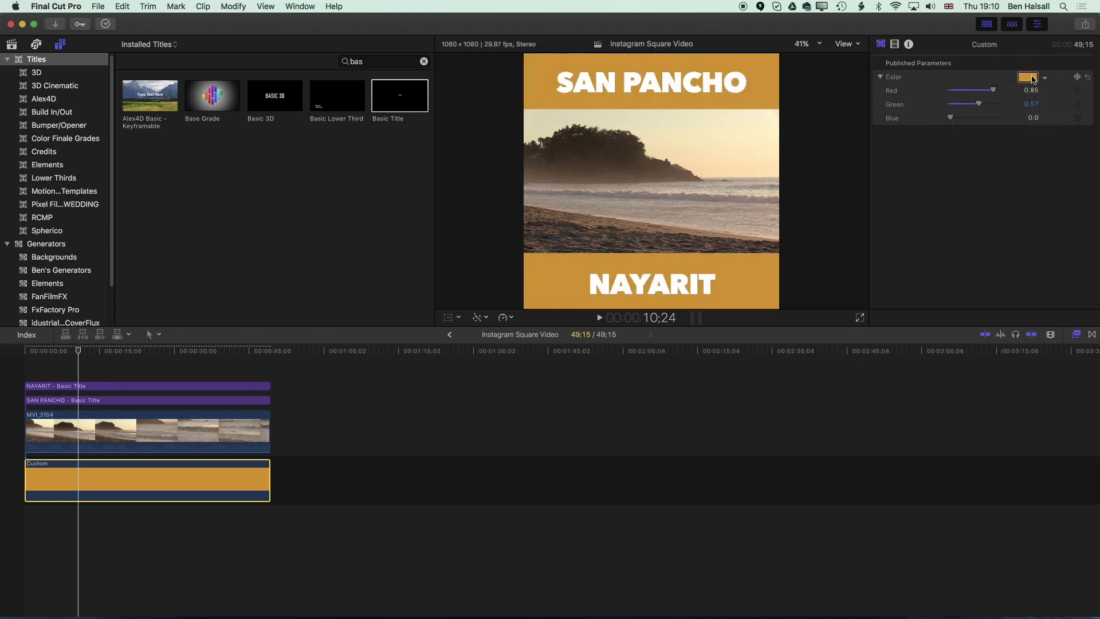
{"action": "left_click", "coordinate": [1028, 77]}
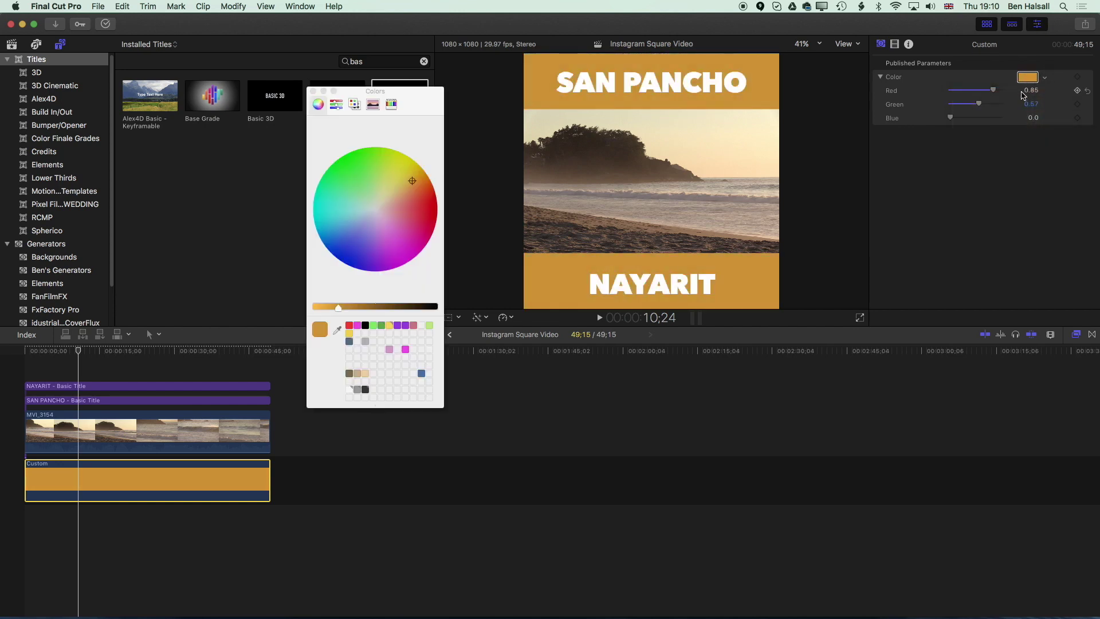
{"action": "left_click", "coordinate": [313, 91]}
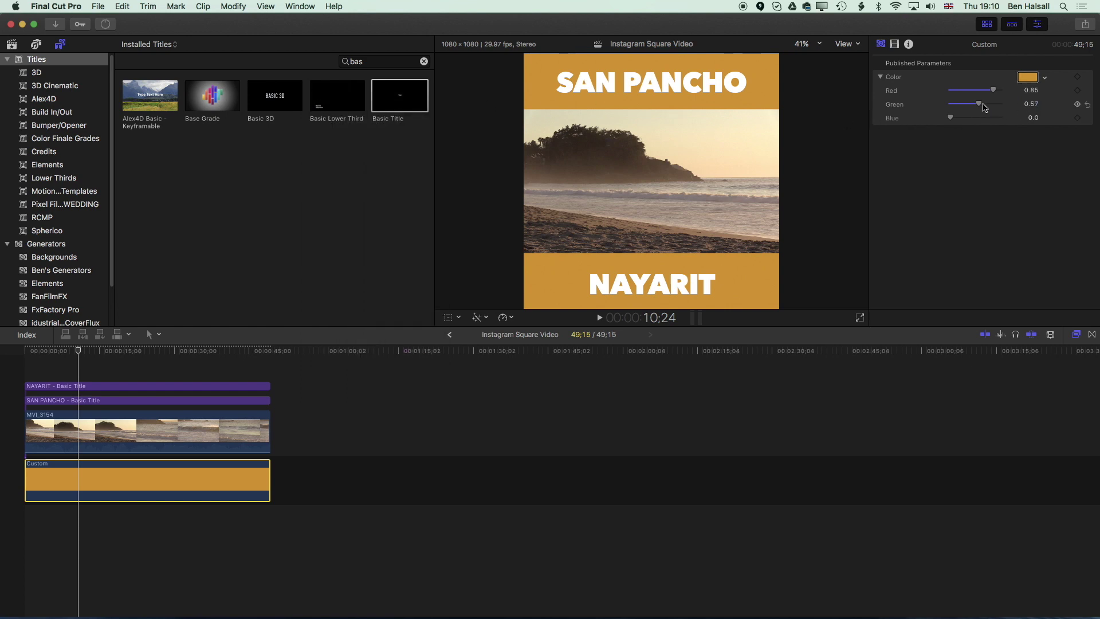
{"action": "mouse_move", "coordinate": [980, 107]}
{"action": "left_mouse_down"}
{"action": "mouse_move", "coordinate": [961, 108]}
{"action": "mouse_move", "coordinate": [976, 117]}
{"action": "mouse_move", "coordinate": [979, 92]}
{"action": "mouse_move", "coordinate": [992, 90]}
{"action": "mouse_move", "coordinate": [972, 118]}
{"action": "left_mouse_up"}
{"action": "left_click", "coordinate": [220, 353]}
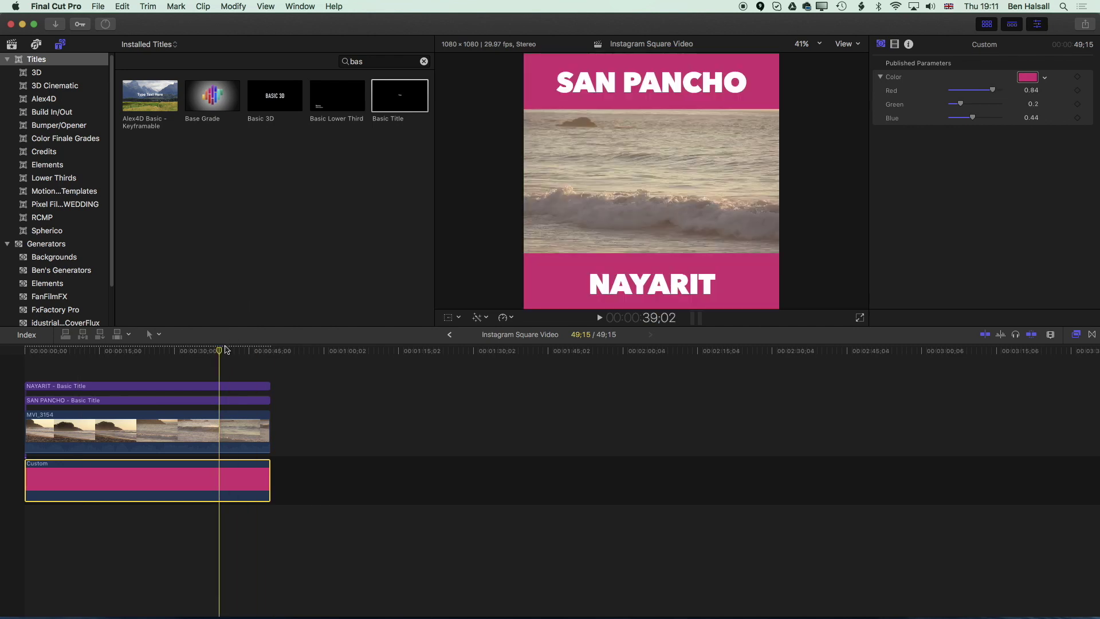
Put the playhead at 21;01 and trim MVI_3154 to end there
{"action": "left_click_drag", "start_coordinate": [219, 354], "coordinate": [64, 352]}
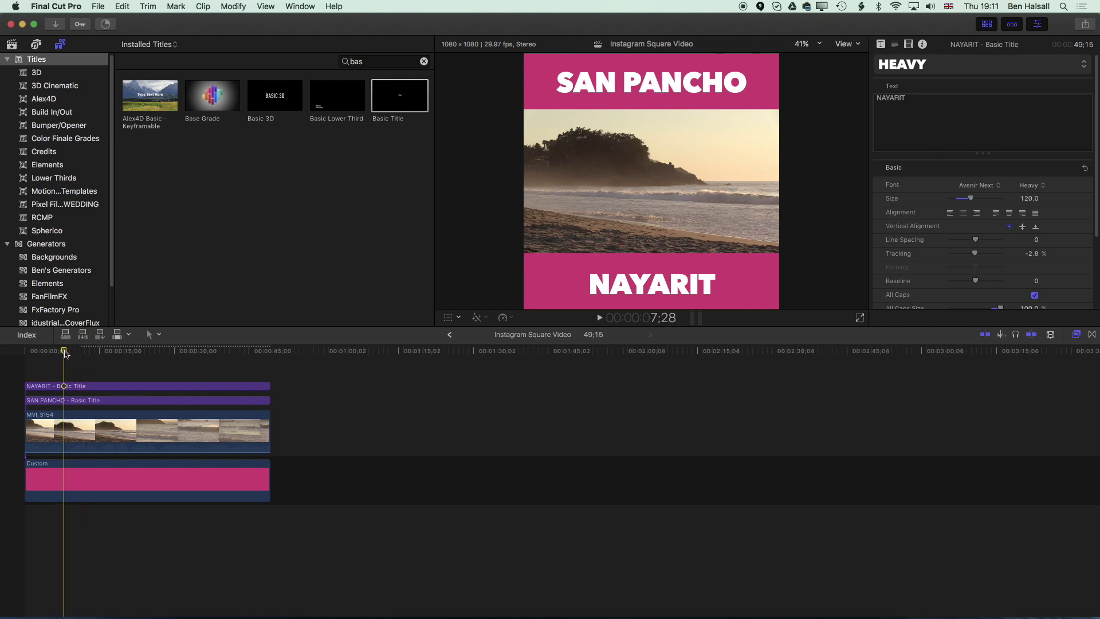
{"action": "left_click_drag", "start_coordinate": [65, 353], "coordinate": [131, 370]}
{"action": "left_click", "coordinate": [143, 430]}
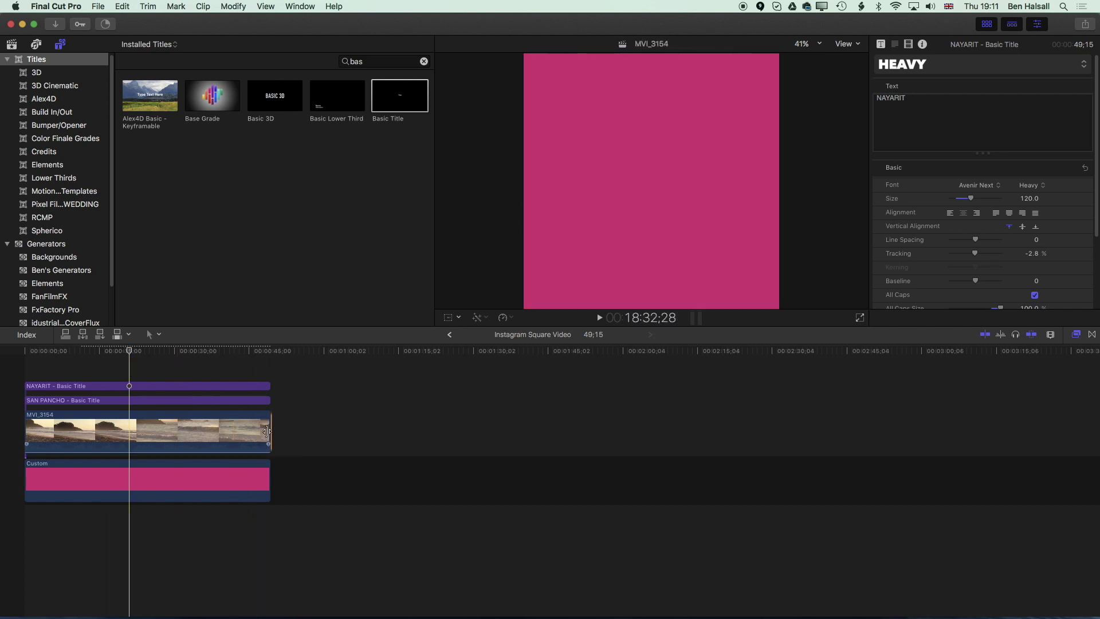
{"action": "left_click_drag", "start_coordinate": [129, 430], "coordinate": [129, 429]}
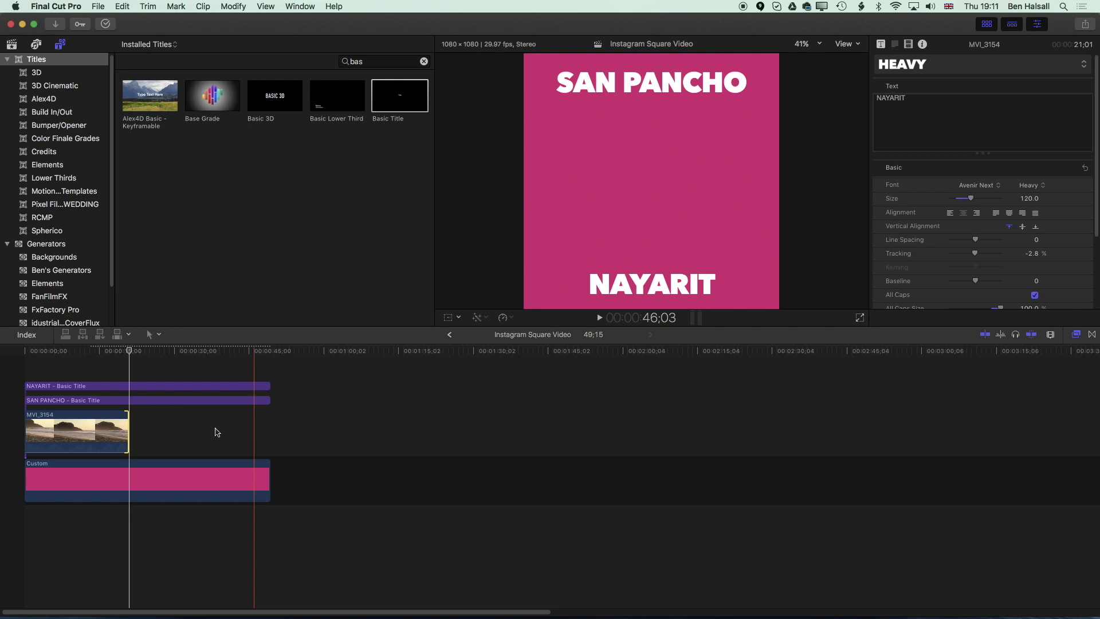
Trim both titles and the pink solid to 21;01, then play the edit from the start
{"action": "left_click_drag", "start_coordinate": [269, 400], "coordinate": [129, 399]}
{"action": "left_click_drag", "start_coordinate": [267, 384], "coordinate": [128, 384]}
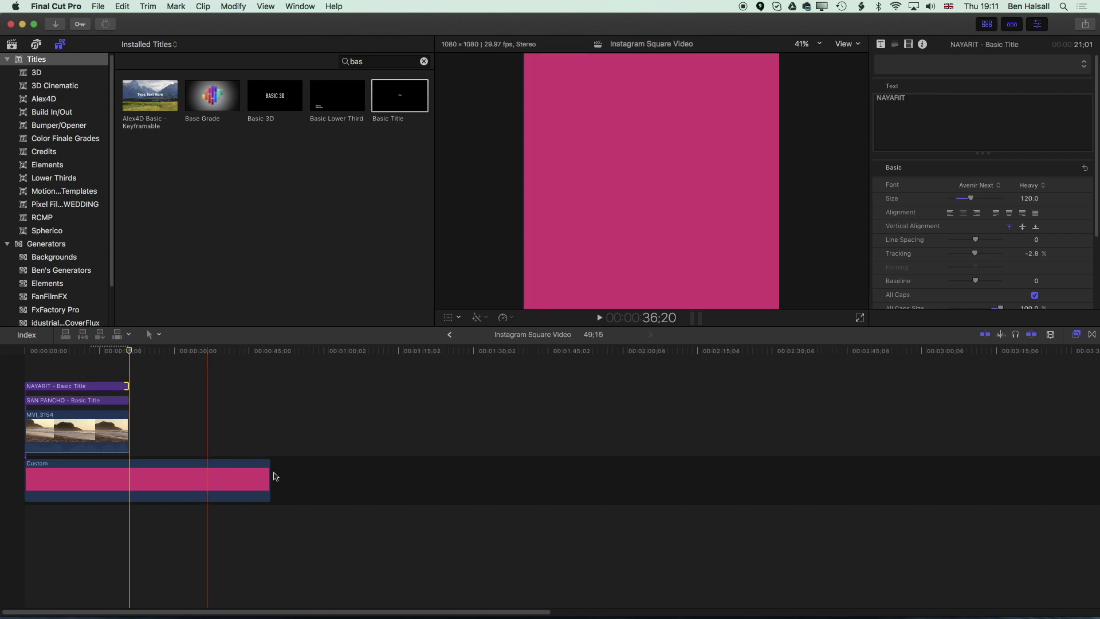
{"action": "left_click_drag", "start_coordinate": [269, 470], "coordinate": [128, 470]}
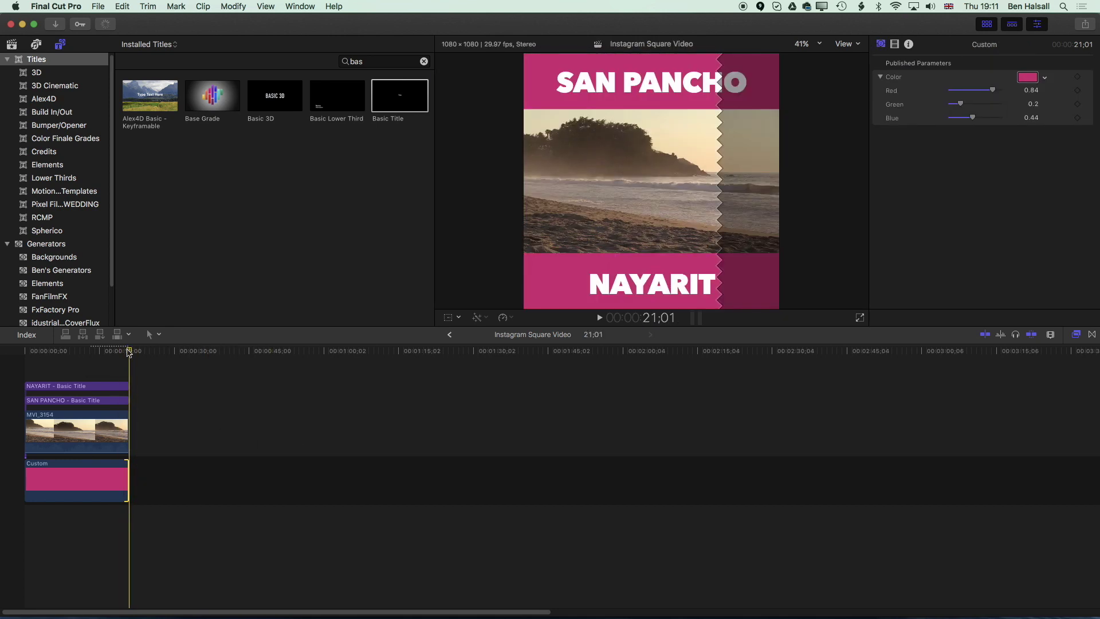
{"action": "mouse_move", "coordinate": [129, 352]}
{"action": "left_mouse_down"}
{"action": "mouse_move", "coordinate": [117, 351]}
{"action": "mouse_move", "coordinate": [129, 350]}
{"action": "left_mouse_up"}
{"action": "key", "text": "Home"}
{"action": "key", "text": "space"}
Turn on Stabilization for MVI_3154 and play back the stabilized edit
{"action": "left_click", "coordinate": [86, 433]}
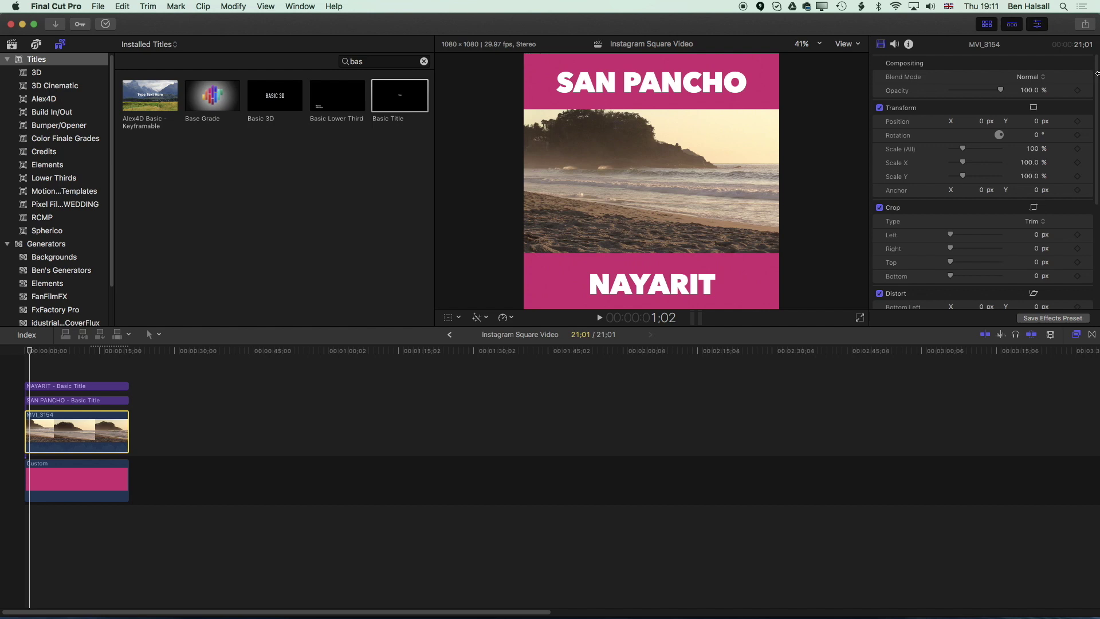
{"action": "scroll", "coordinate": [1096, 86], "scroll_direction": "down", "scroll_amount": 5}
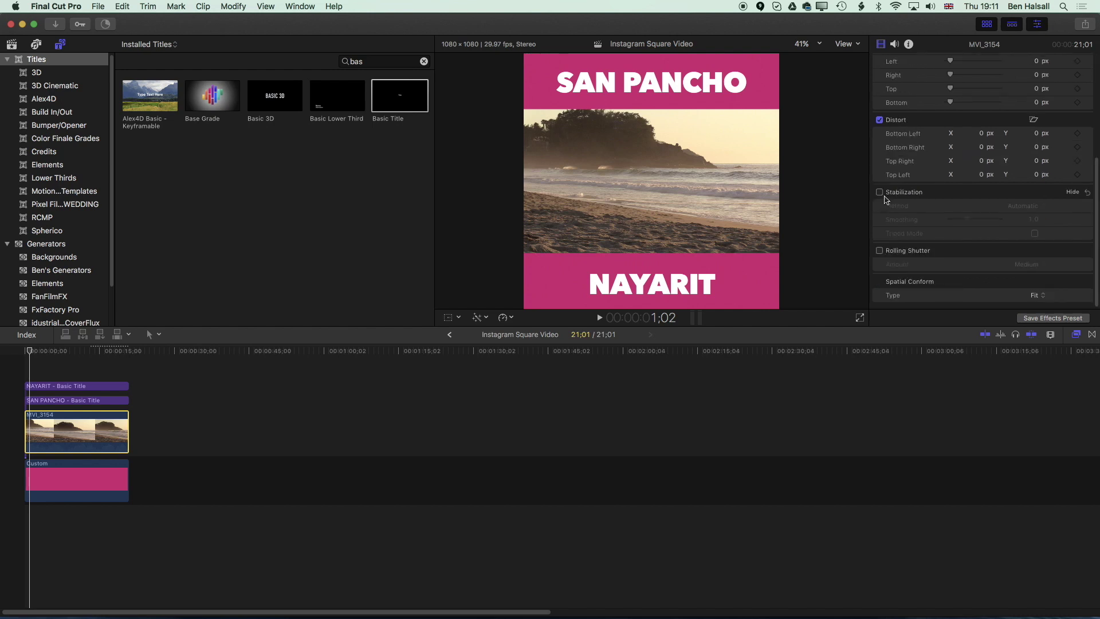
{"action": "left_click", "coordinate": [879, 192]}
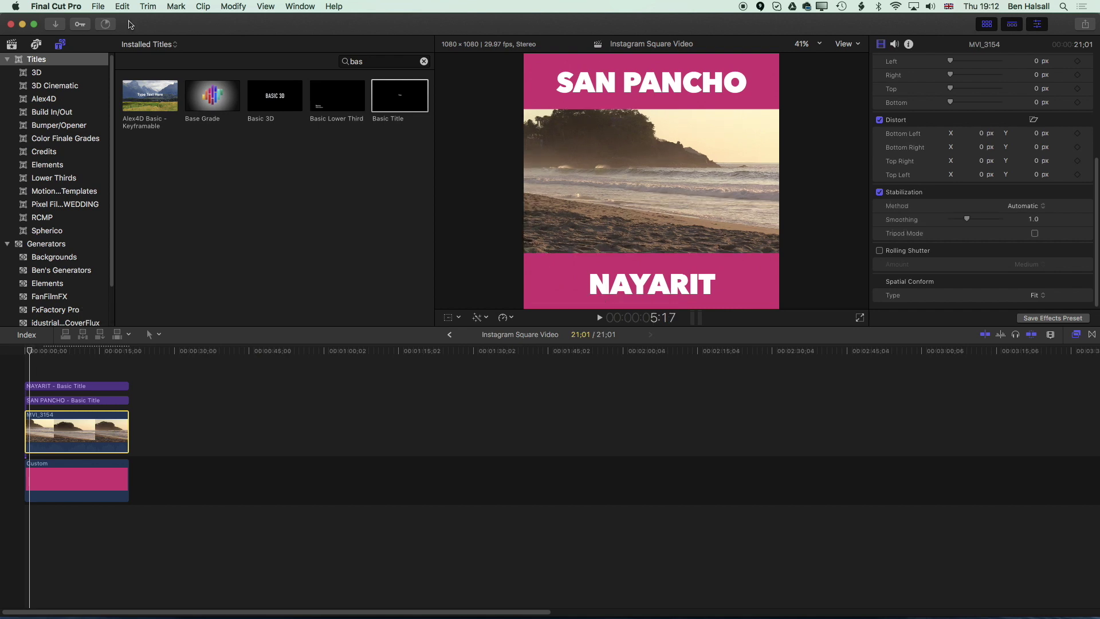
{"action": "left_click_drag", "start_coordinate": [63, 351], "coordinate": [25, 352]}
{"action": "key", "text": "space"}
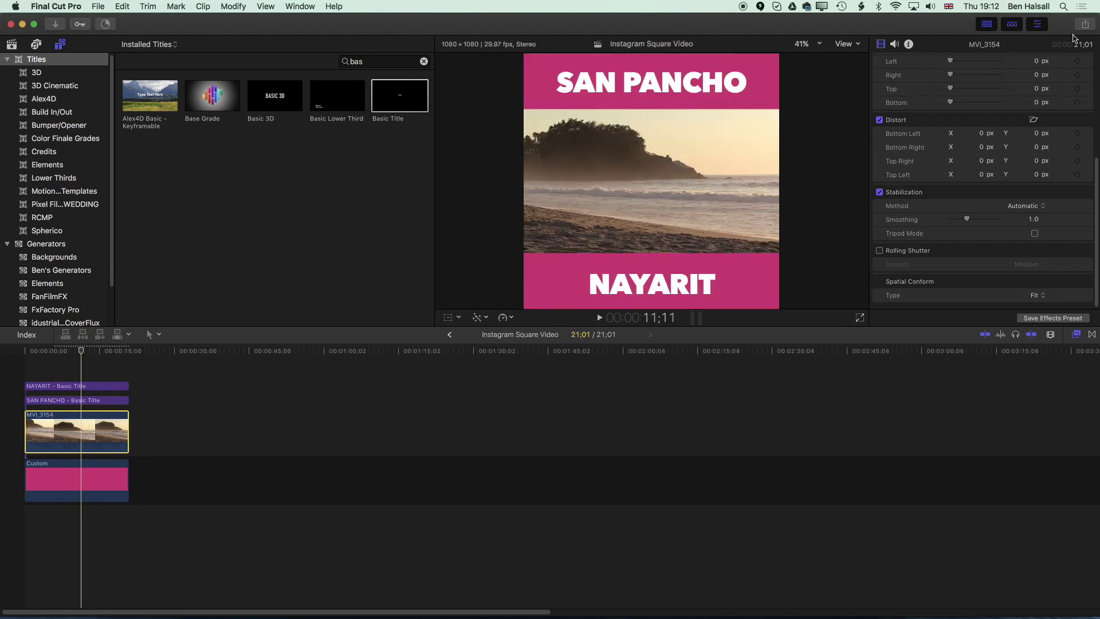
{"action": "left_click", "coordinate": [1085, 24]}
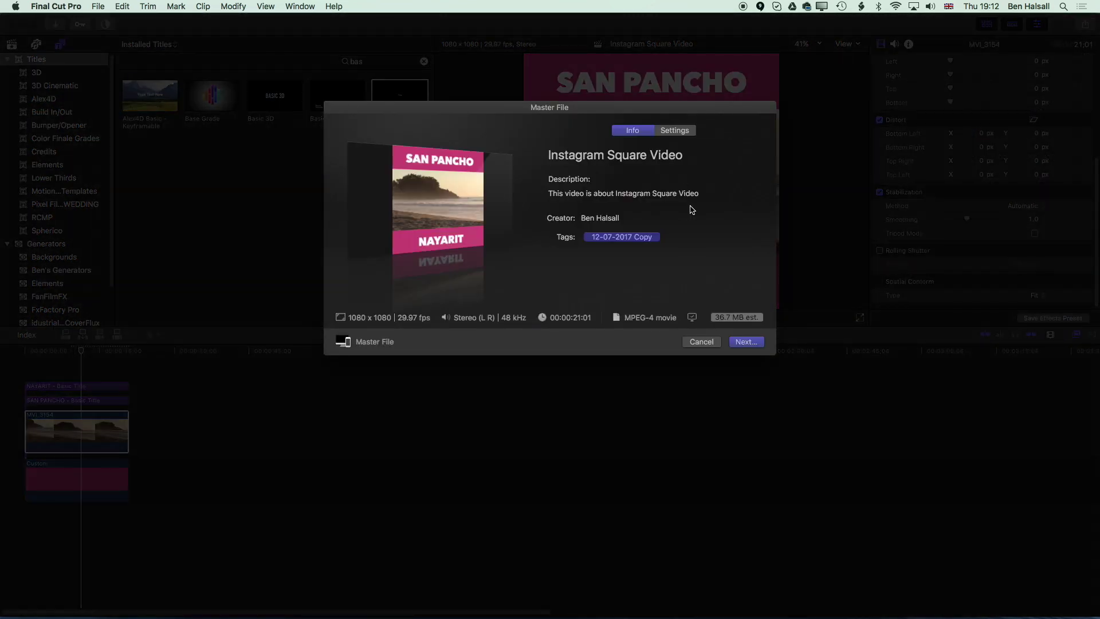
Export a Master File in Computer format with H.264 Better Quality to the Desktop
{"action": "left_click", "coordinate": [676, 131]}
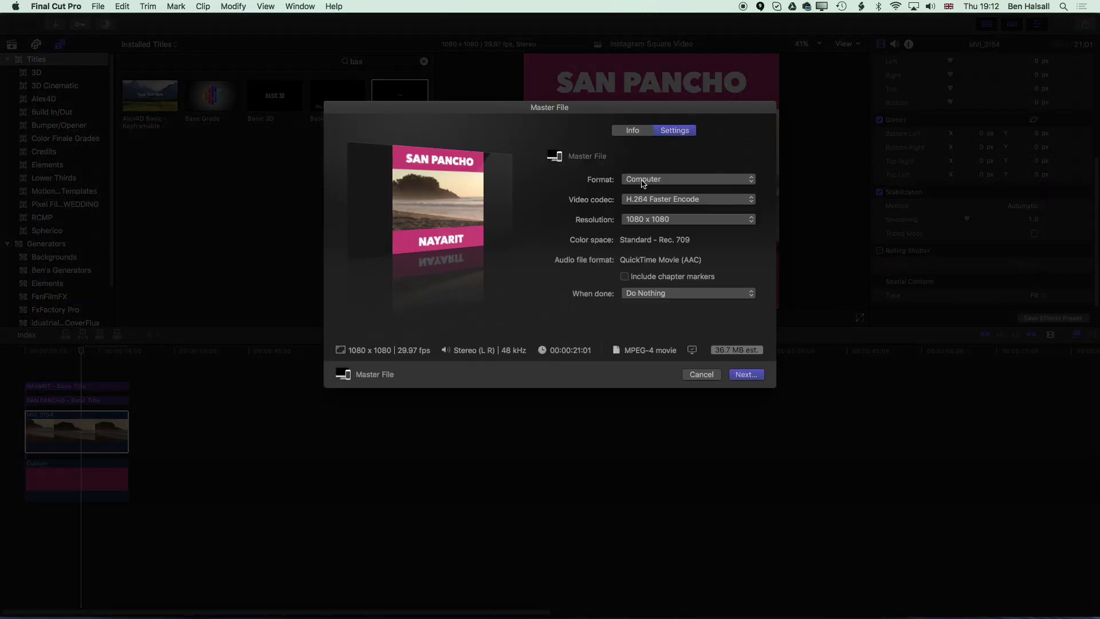
{"action": "left_click", "coordinate": [643, 182]}
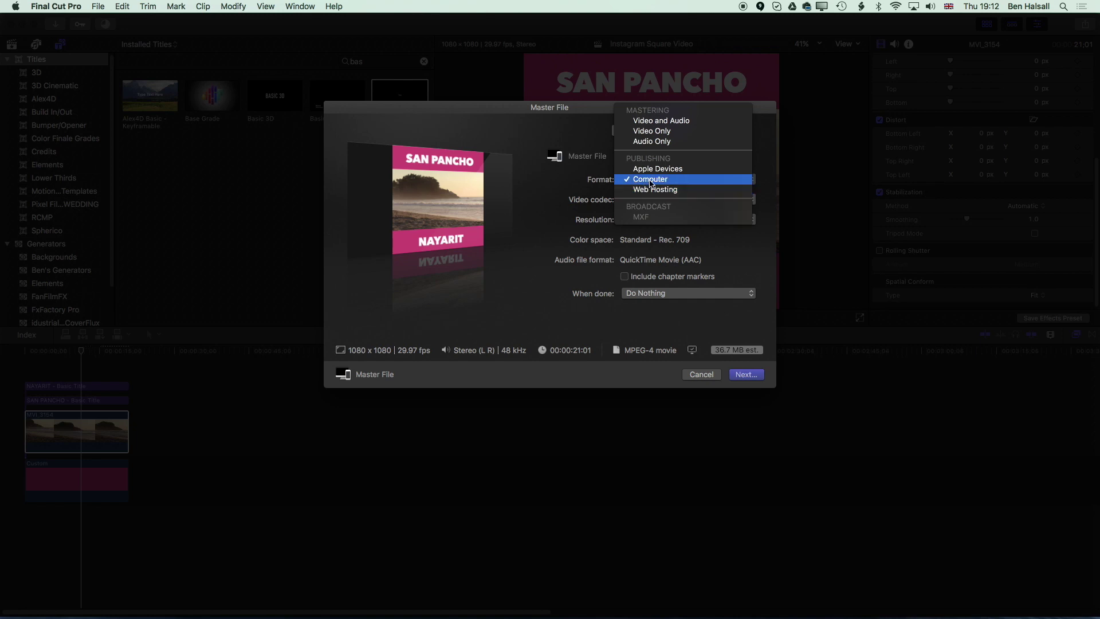
{"action": "left_click", "coordinate": [641, 182]}
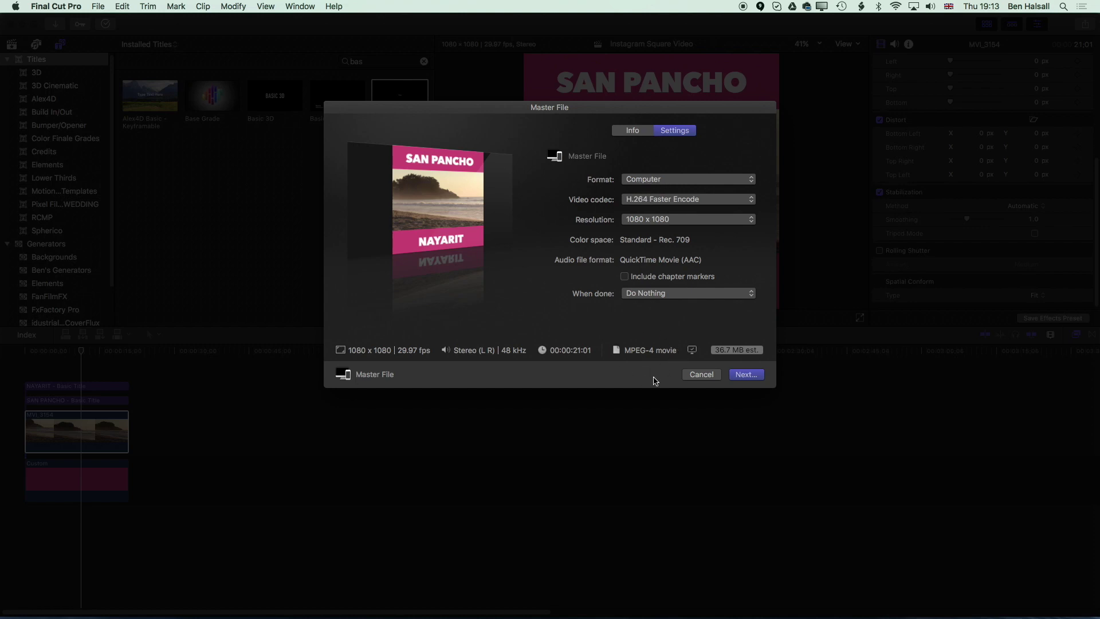
{"action": "left_click", "coordinate": [654, 205]}
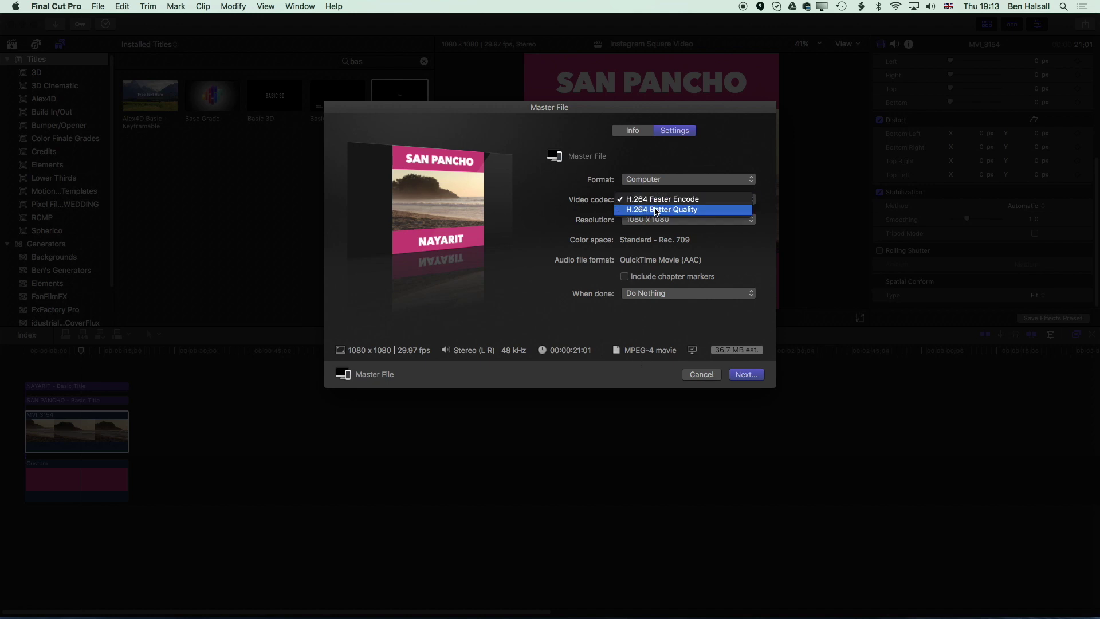
{"action": "left_click", "coordinate": [656, 209]}
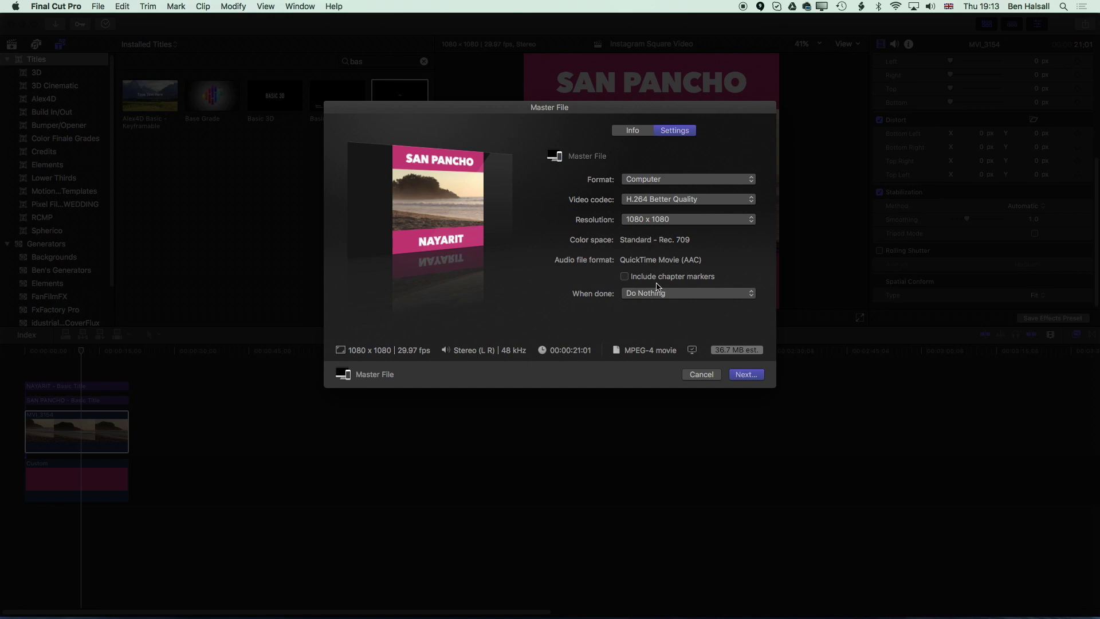
{"action": "left_click", "coordinate": [747, 374]}
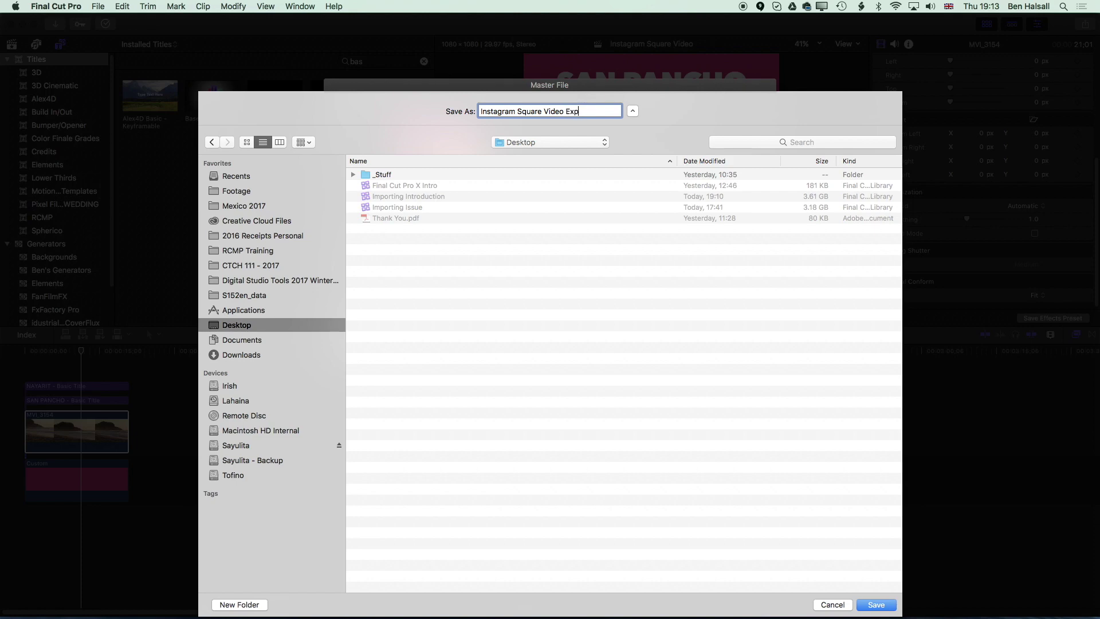
{"action": "key", "text": "Return"}
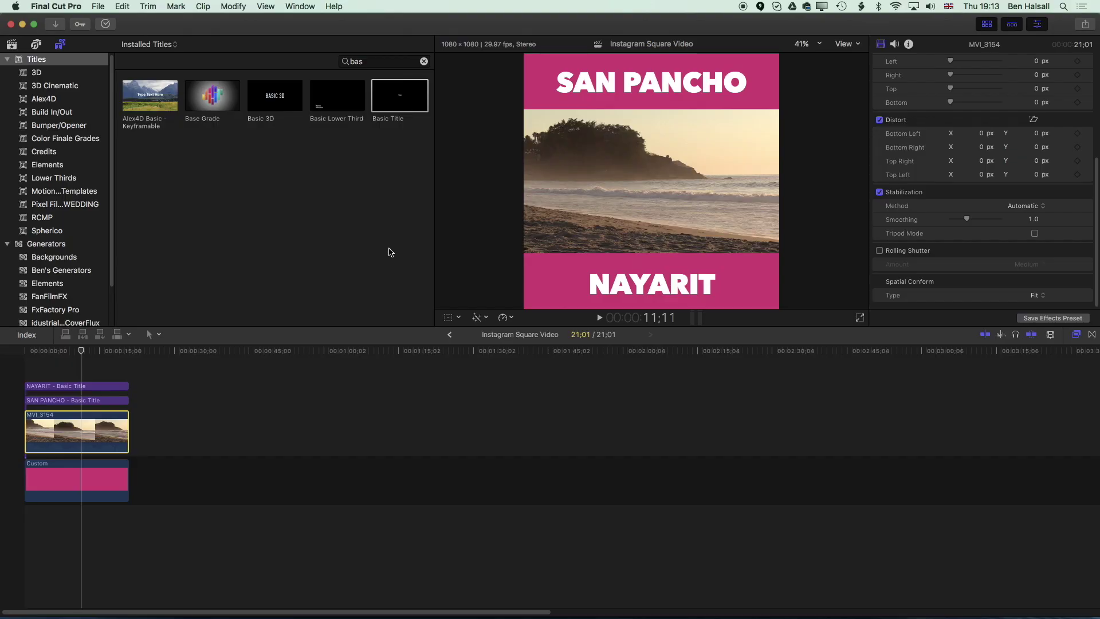
Watch the export finish in Background Tasks, then switch to the Facebook page in Chrome
{"action": "left_click", "coordinate": [106, 23]}
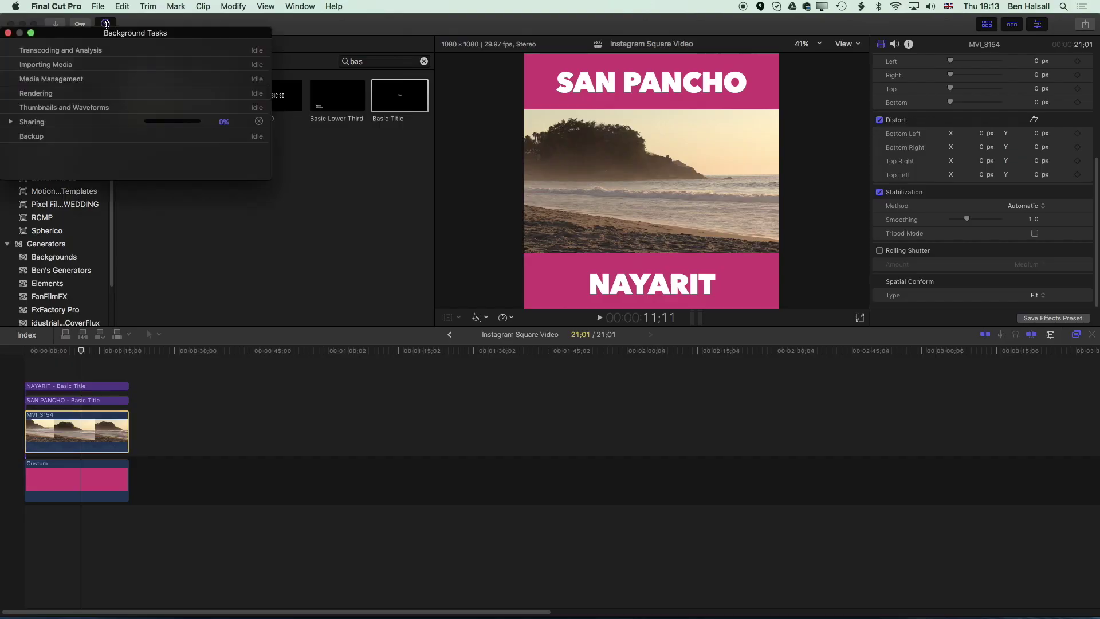
{"action": "left_click", "coordinate": [11, 122]}
{"action": "left_click", "coordinate": [106, 23]}
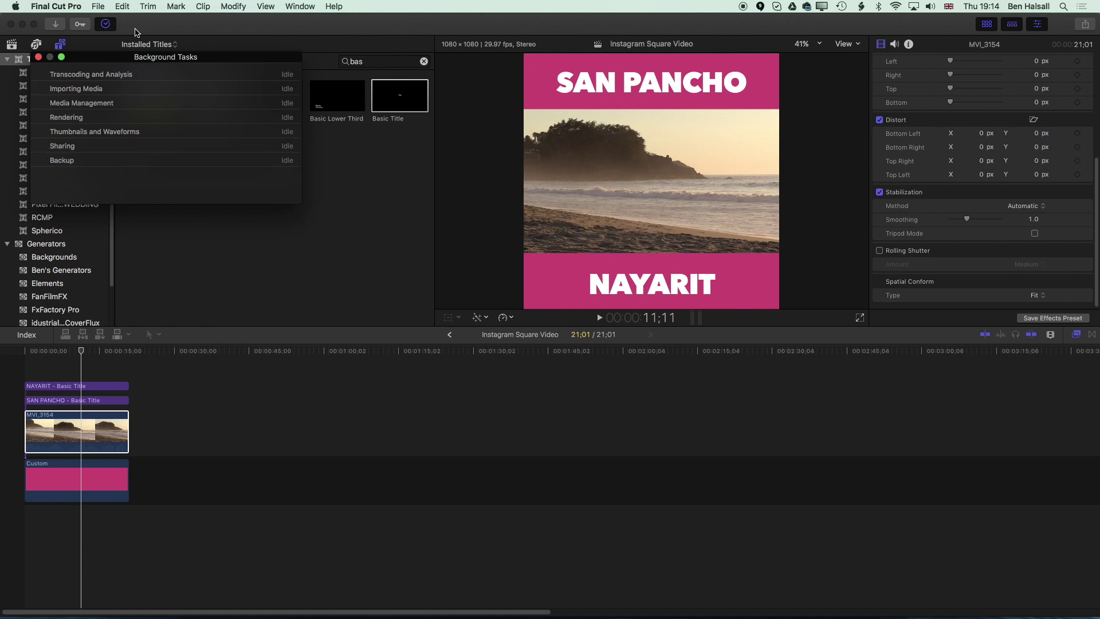
{"action": "left_click", "coordinate": [39, 57]}
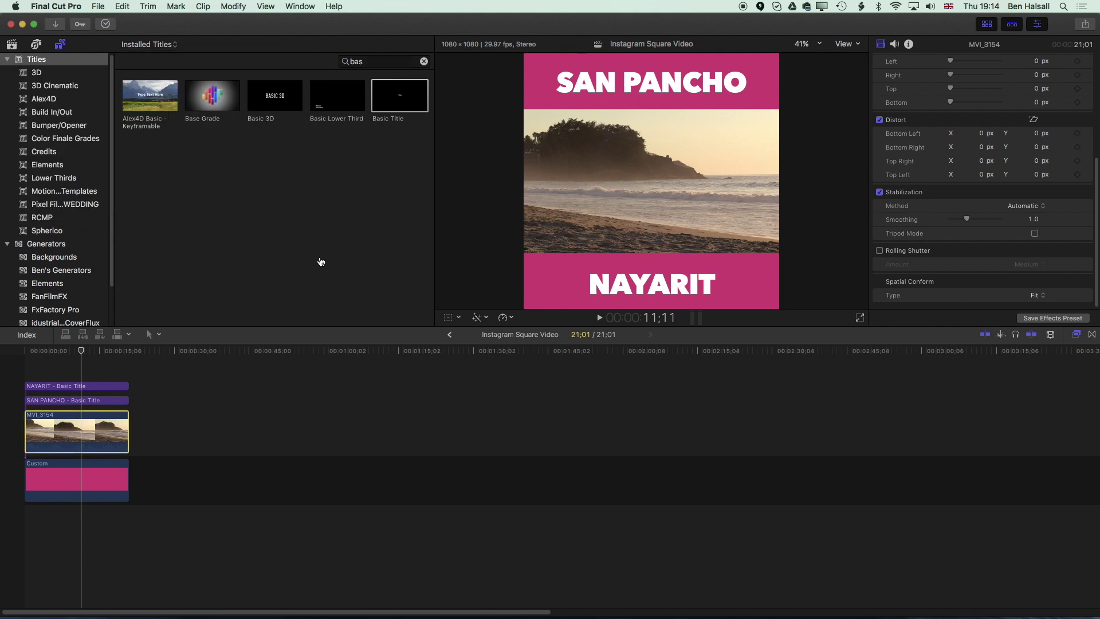
{"action": "key", "text": "super+Tab"}
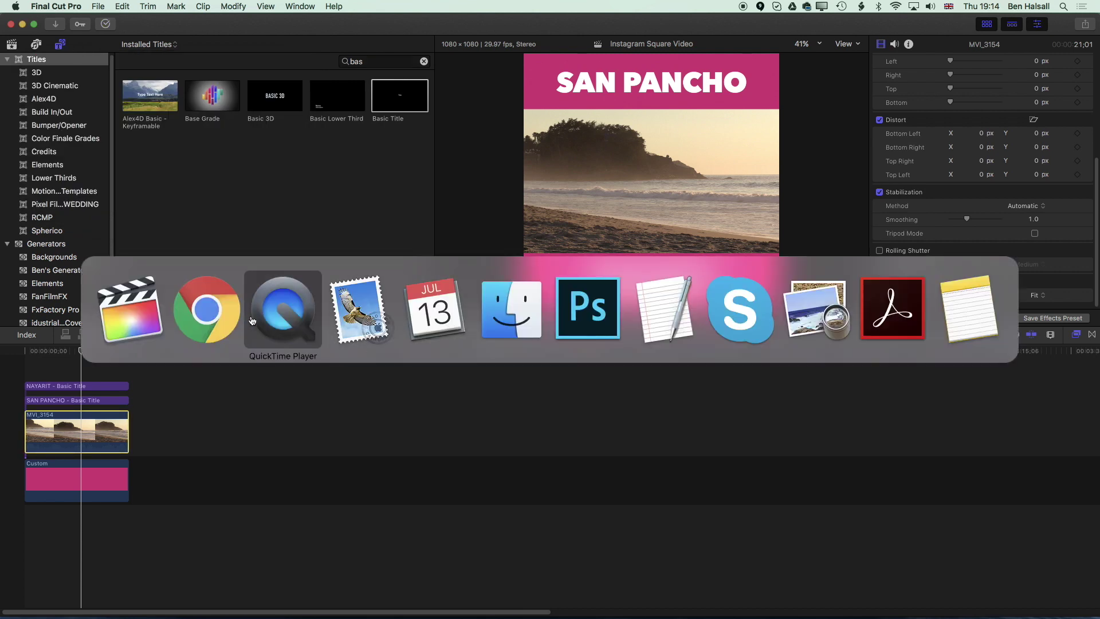
{"action": "key", "text": "super+shift+Tab"}
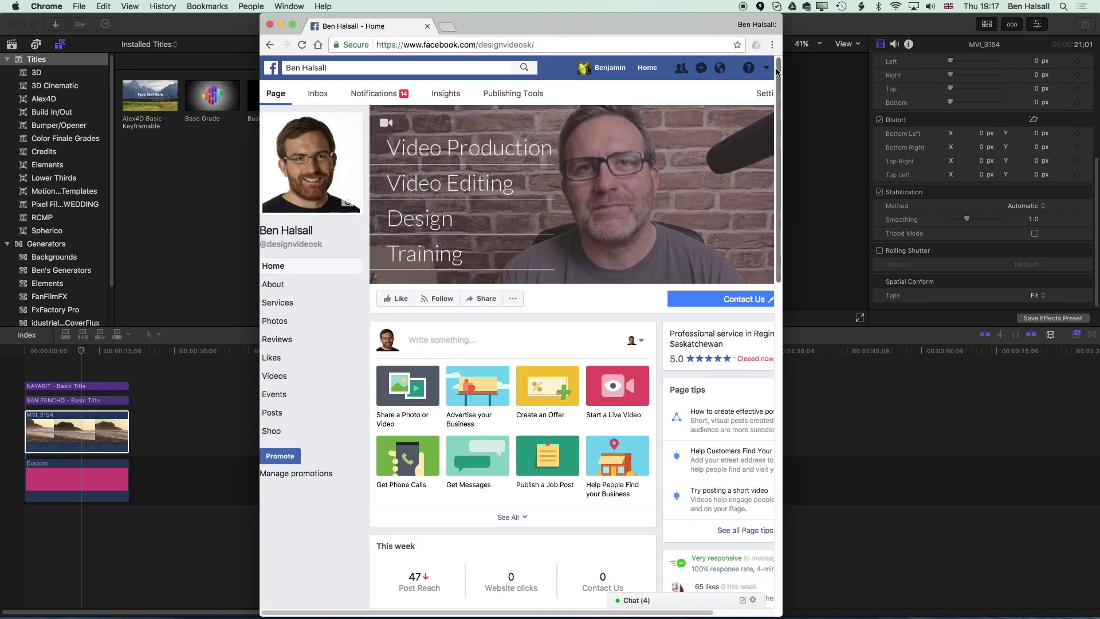
Start a new Facebook post and attach Instagram Square Video Export.mp4
{"action": "left_click", "coordinate": [448, 340]}
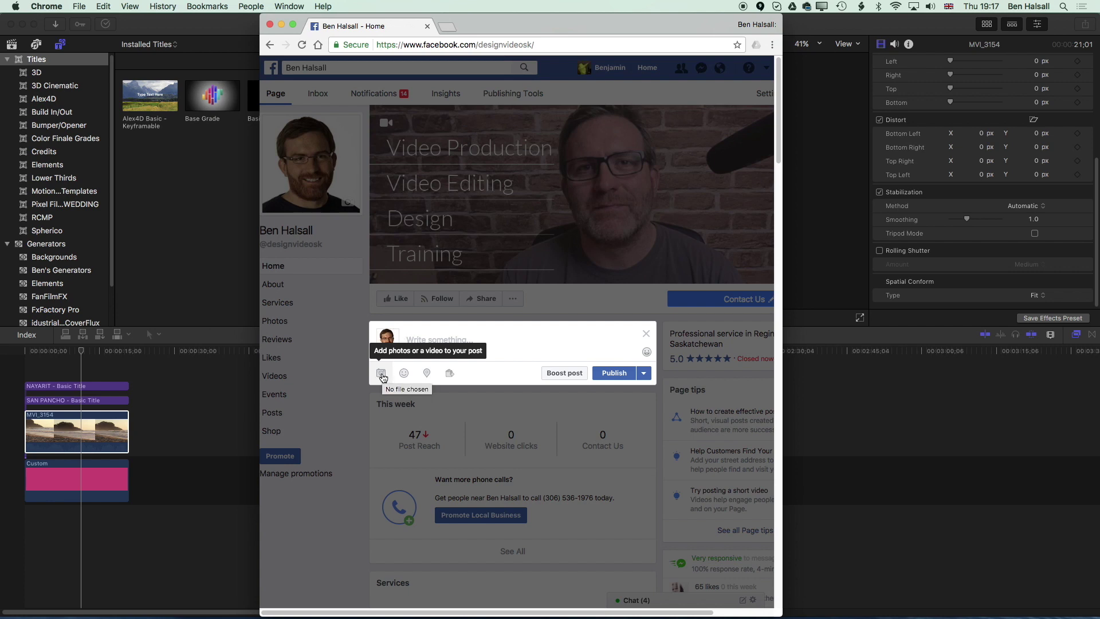
{"action": "left_click", "coordinate": [383, 376]}
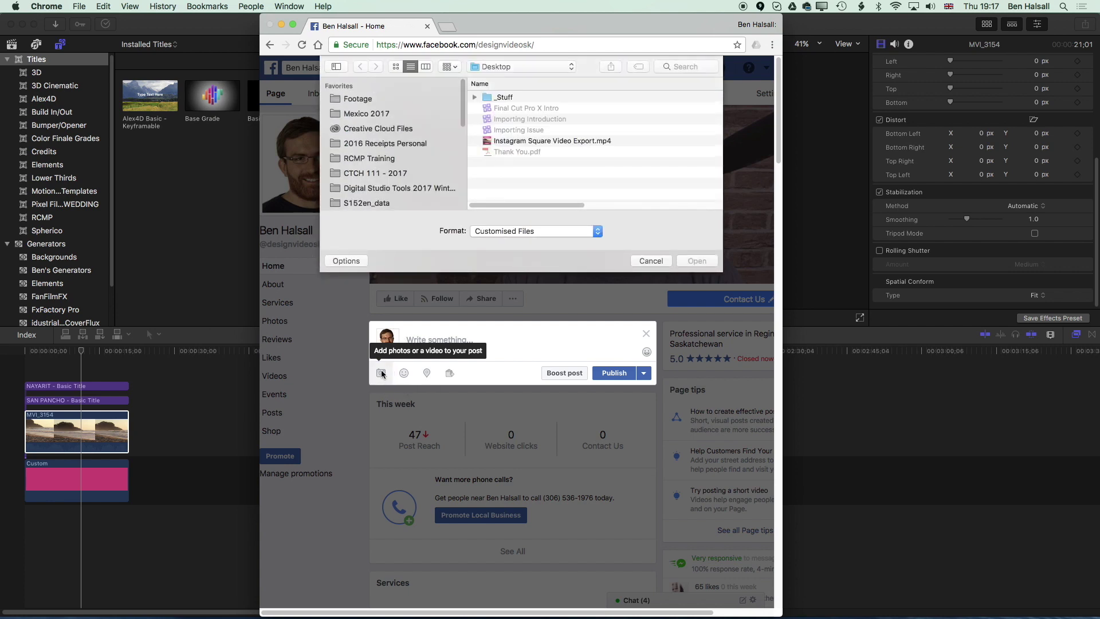
{"action": "left_click", "coordinate": [511, 142]}
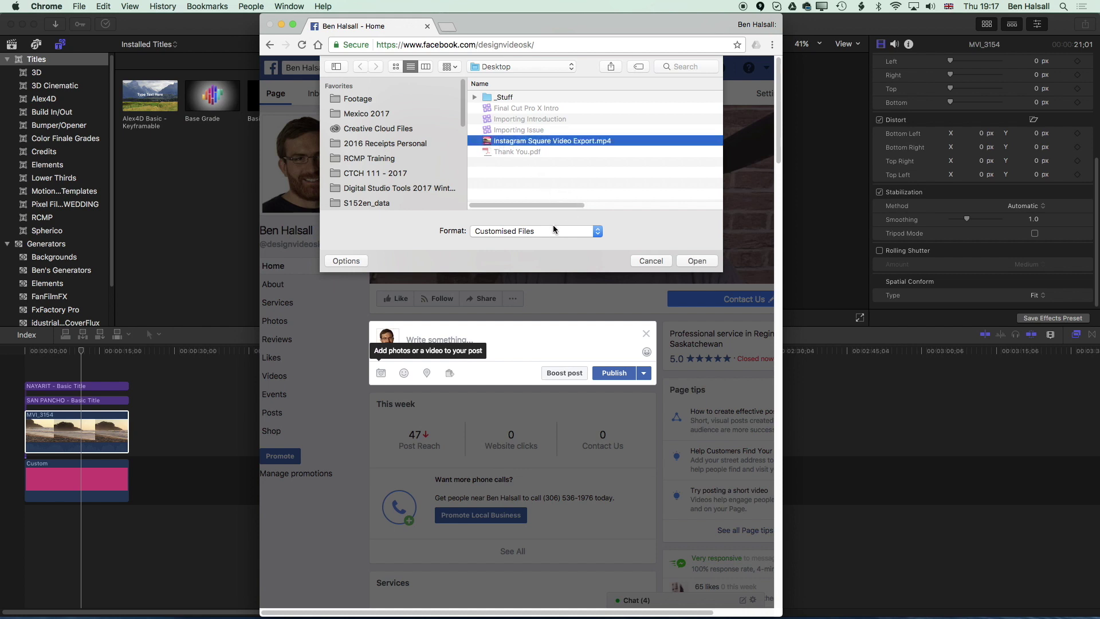
{"action": "left_click", "coordinate": [697, 262]}
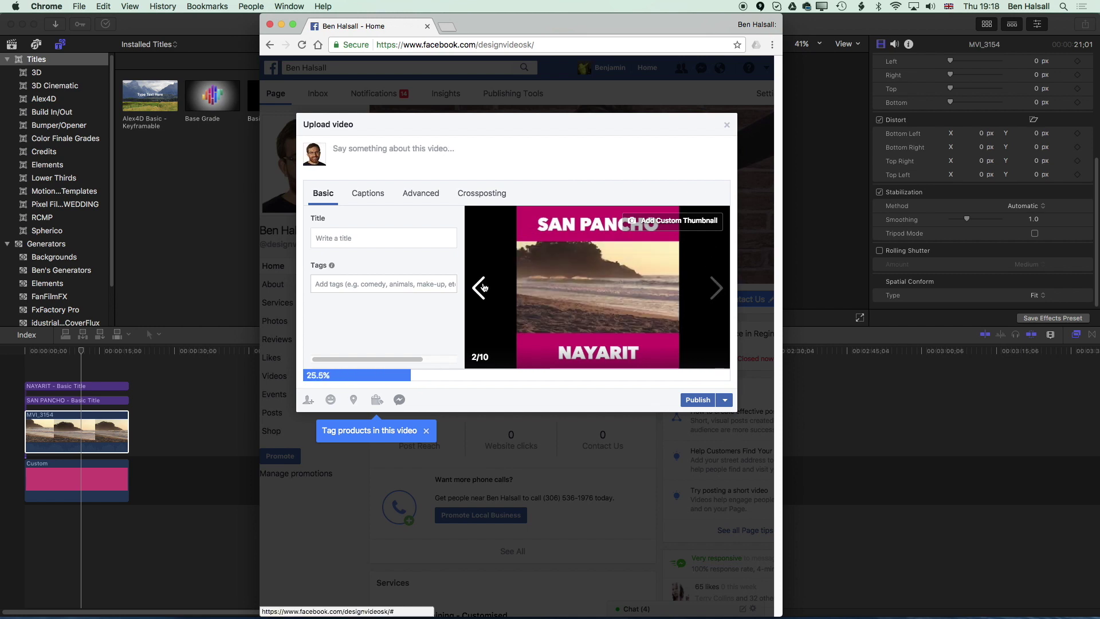
Choose thumbnail 3/10 and begin the caption 'Just doi'
{"action": "left_click", "coordinate": [716, 289]}
{"action": "left_click", "coordinate": [717, 288]}
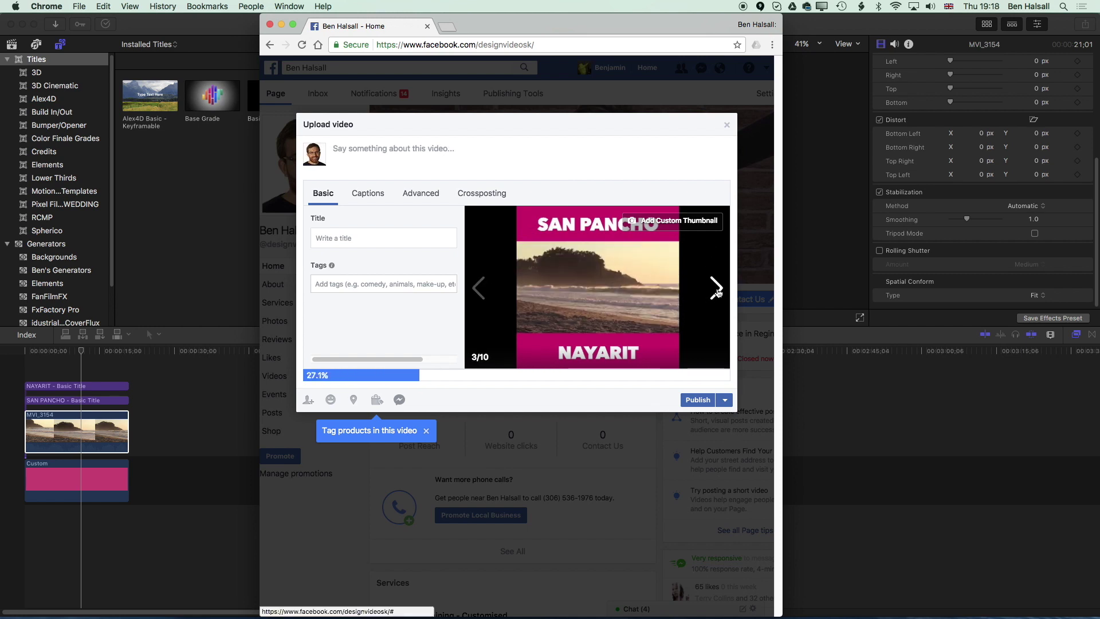
{"action": "left_click", "coordinate": [716, 288]}
{"action": "left_click", "coordinate": [479, 288]}
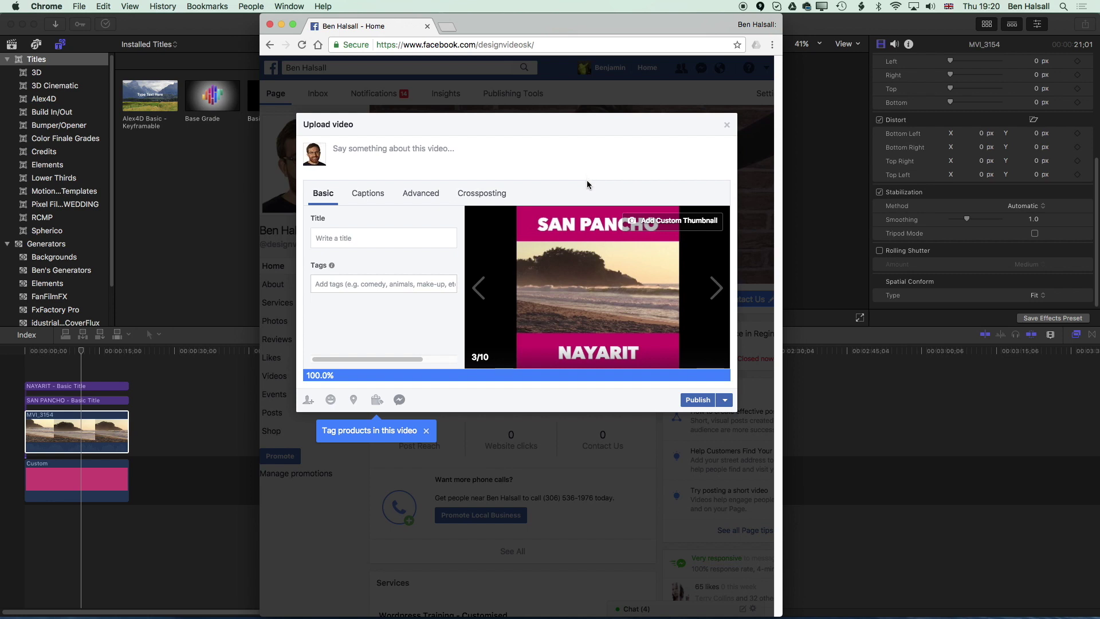
{"action": "type", "text": "Just doi"}
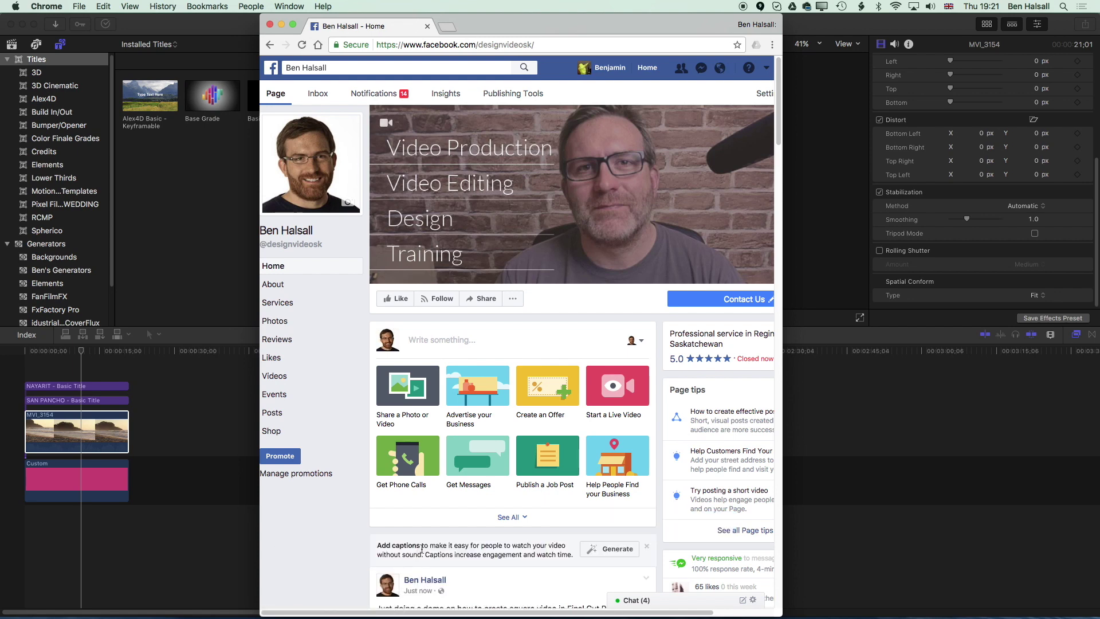
Briefly unmute the San Pancho video post, select its caption, and open a blank Chrome tab
{"action": "scroll", "coordinate": [764, 174], "scroll_direction": "down", "scroll_amount": 8}
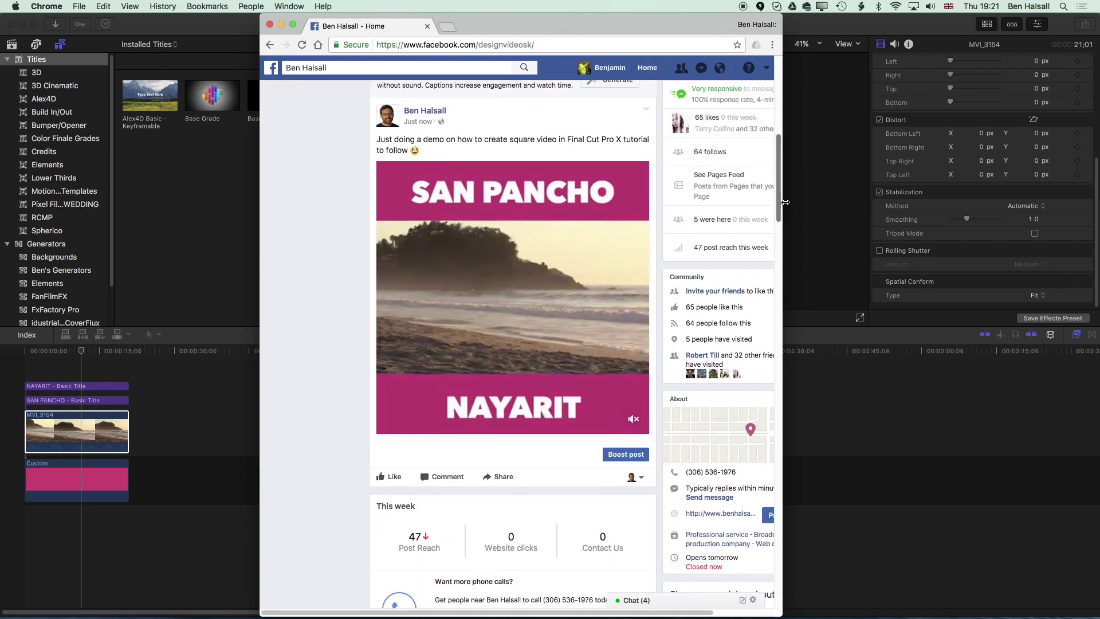
{"action": "mouse_move", "coordinate": [514, 191]}
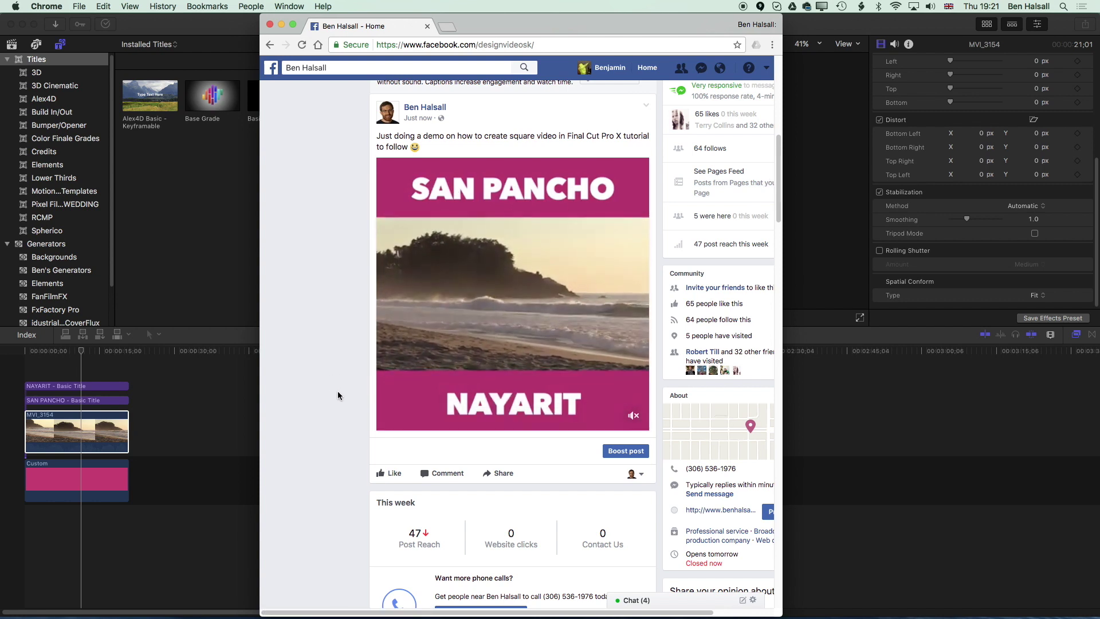
{"action": "left_click", "coordinate": [633, 416]}
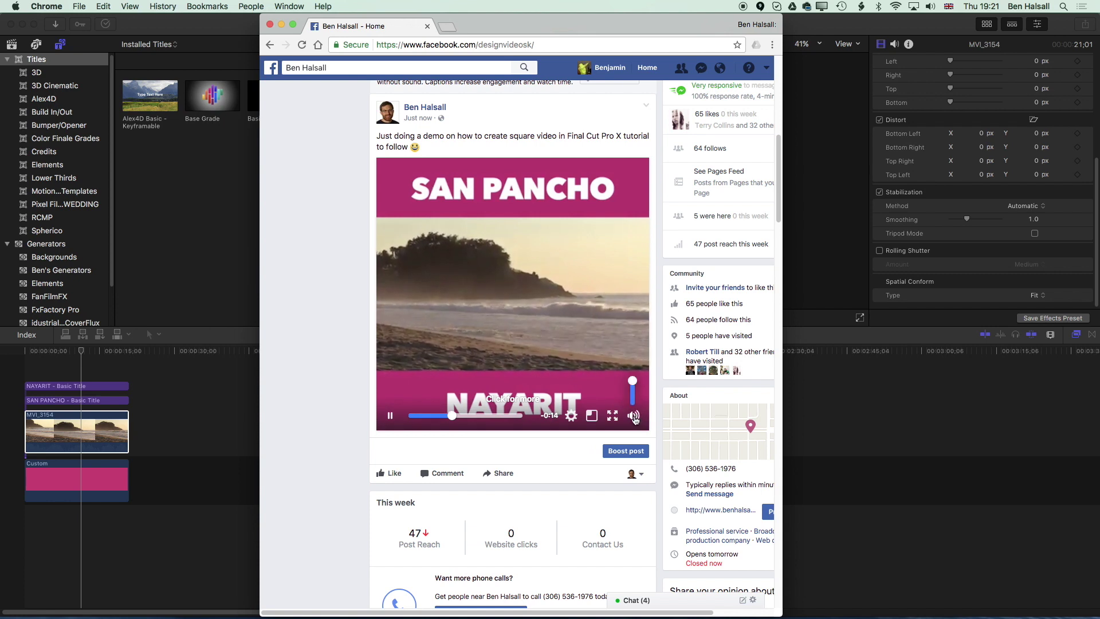
{"action": "left_click", "coordinate": [633, 416]}
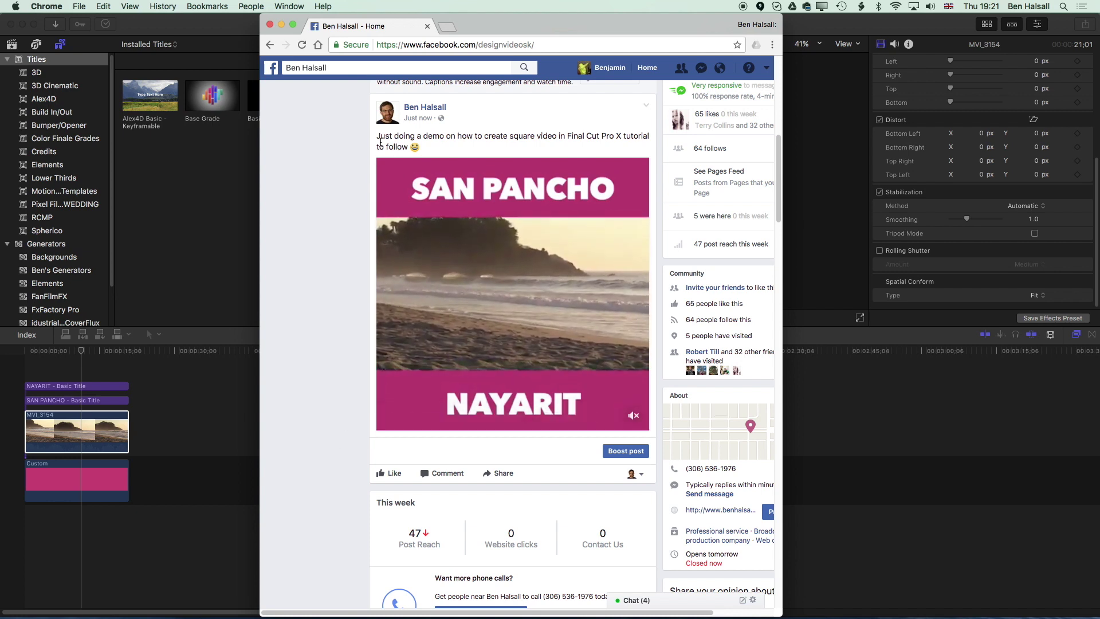
{"action": "left_click_drag", "start_coordinate": [376, 135], "coordinate": [437, 144]}
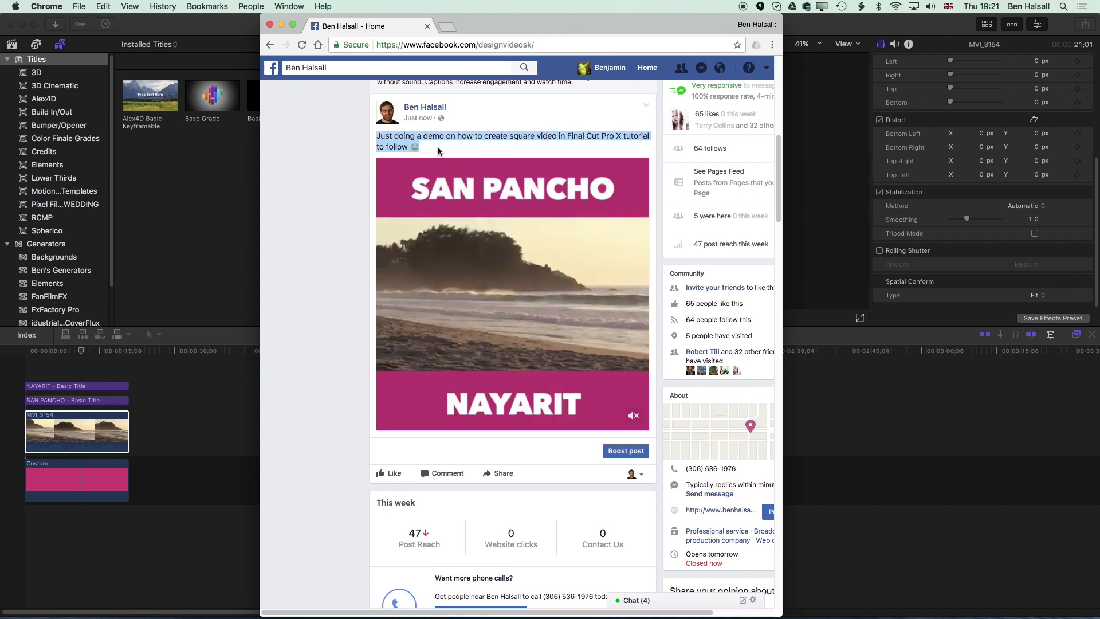
{"action": "left_click", "coordinate": [446, 24]}
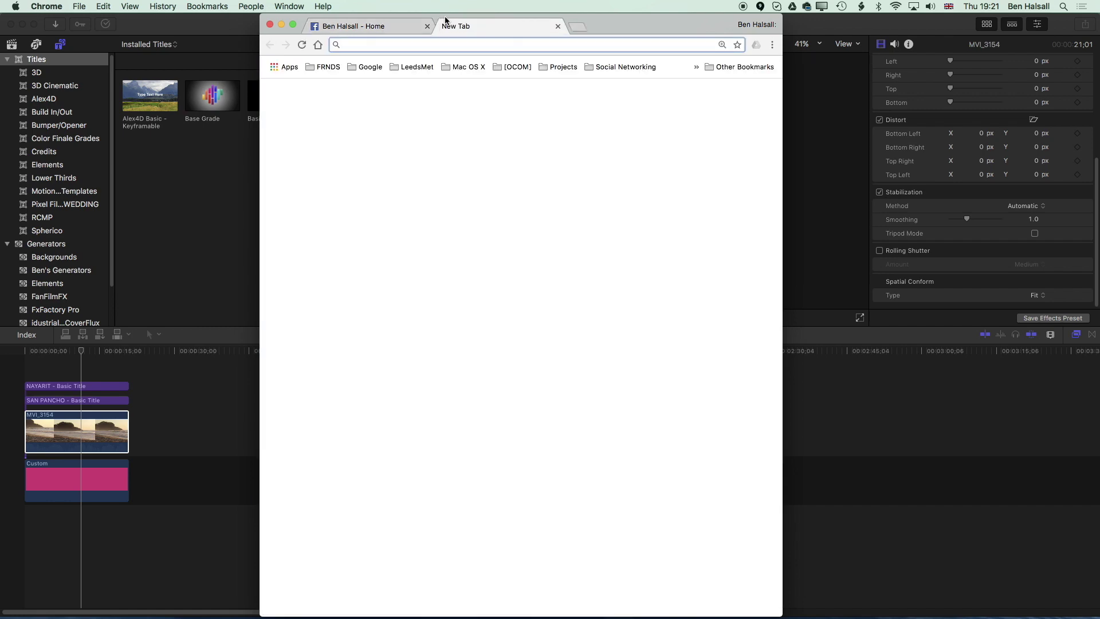
Load twitter.com and start composing a new tweet
{"action": "type", "text": "twitter.com/benhalsall"}
{"action": "key", "text": "Return"}
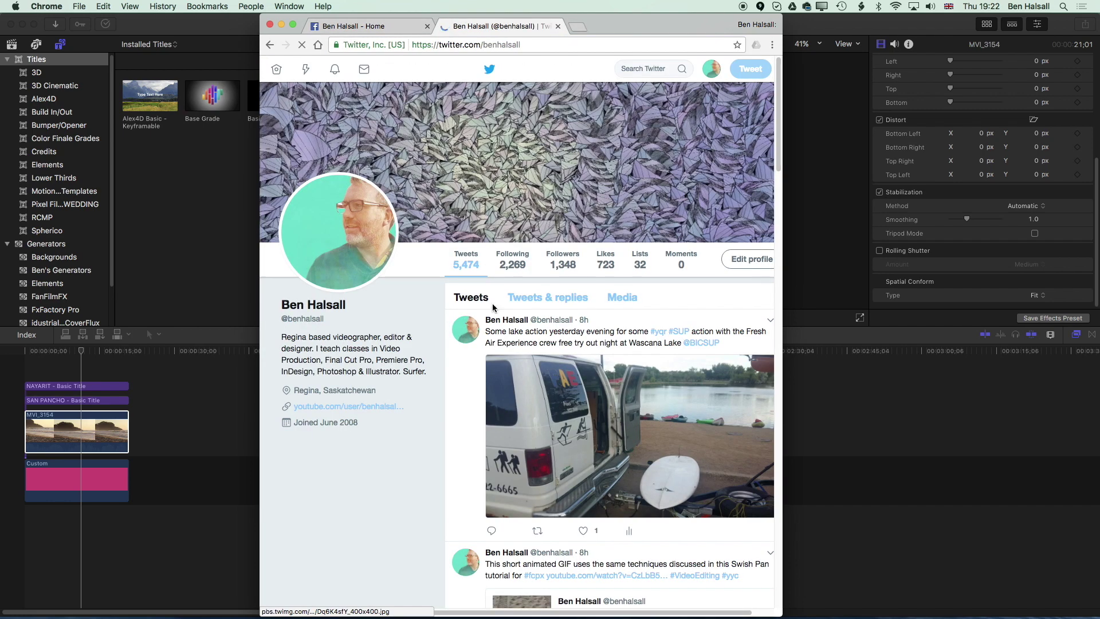
{"action": "left_click", "coordinate": [750, 69]}
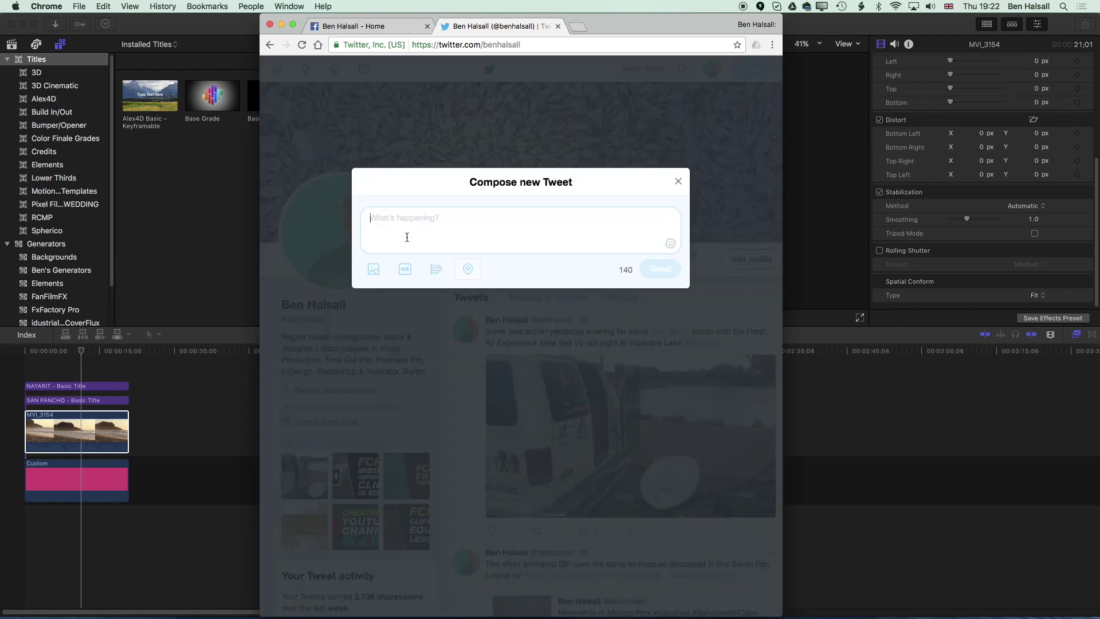
Tweet the square-video demo caption with Instagram Square Video Export.mp4 attached, then widen the browser window
{"action": "type", "text": "Just doing a demo on how to create square video in Final Cut Pro X tutorial to follow :-D"}
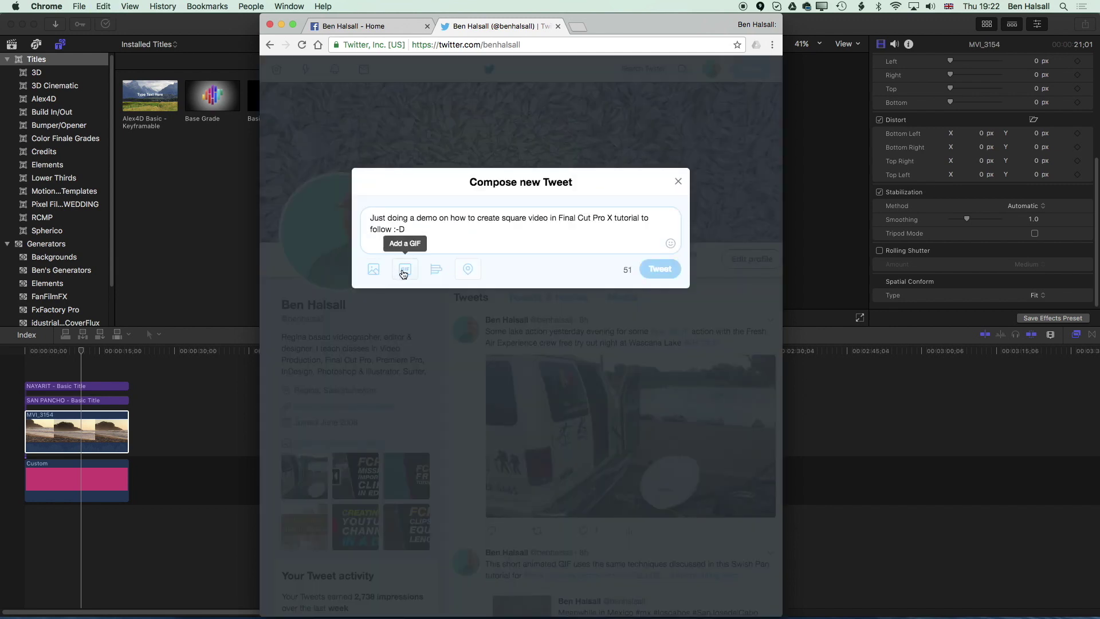
{"action": "left_click", "coordinate": [375, 270]}
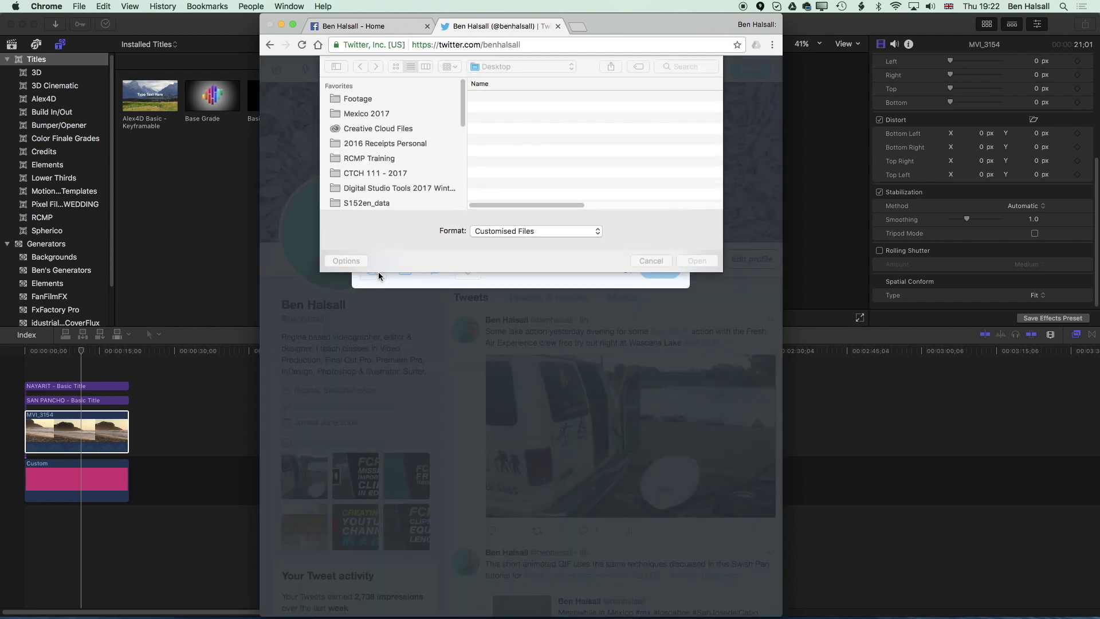
{"action": "left_click", "coordinate": [511, 143]}
{"action": "left_click", "coordinate": [696, 260]}
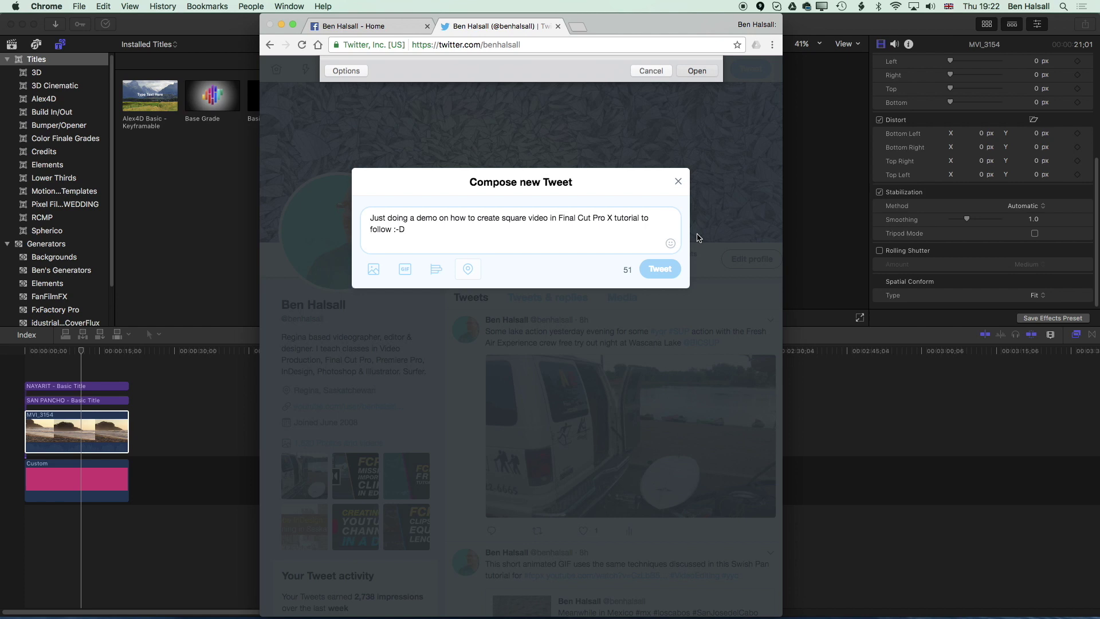
{"action": "left_click", "coordinate": [663, 473]}
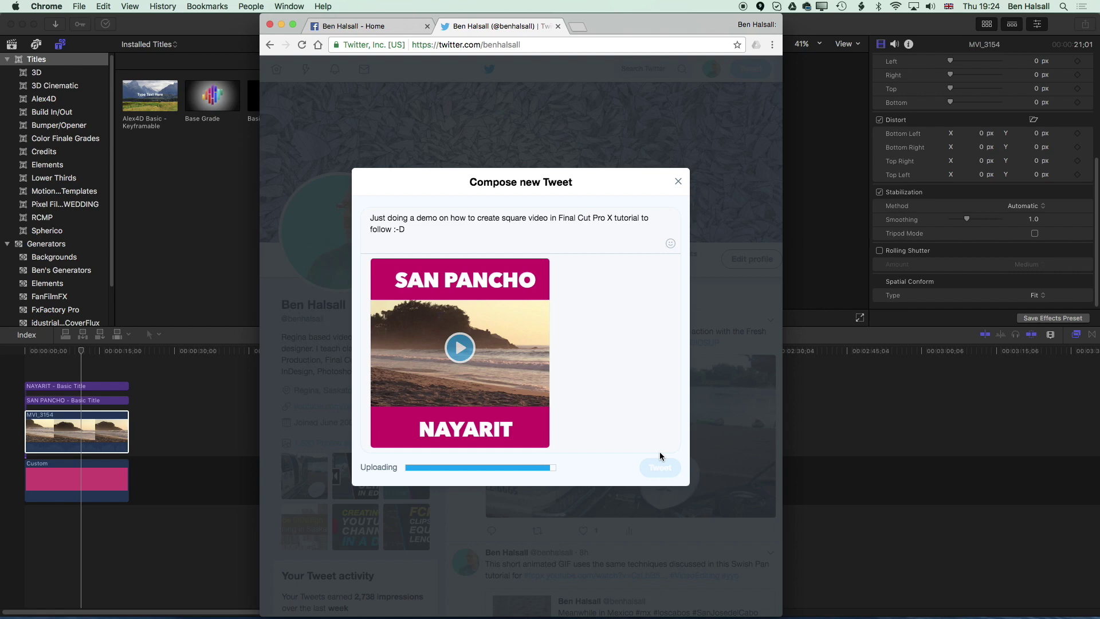
{"action": "left_click_drag", "start_coordinate": [259, 171], "coordinate": [208, 172]}
{"action": "left_click_drag", "start_coordinate": [782, 99], "coordinate": [834, 99]}
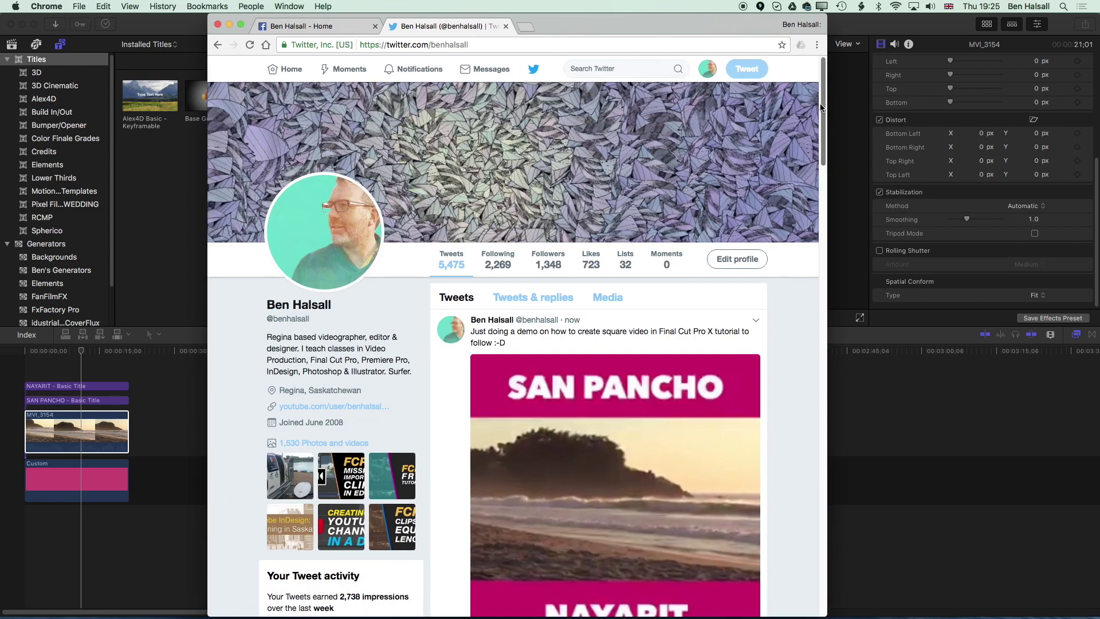
Watch the new tweet's square San Pancho video full screen
{"action": "scroll", "coordinate": [672, 257], "scroll_direction": "down", "scroll_amount": 5}
{"action": "scroll", "coordinate": [672, 257], "scroll_direction": "up", "scroll_amount": 2}
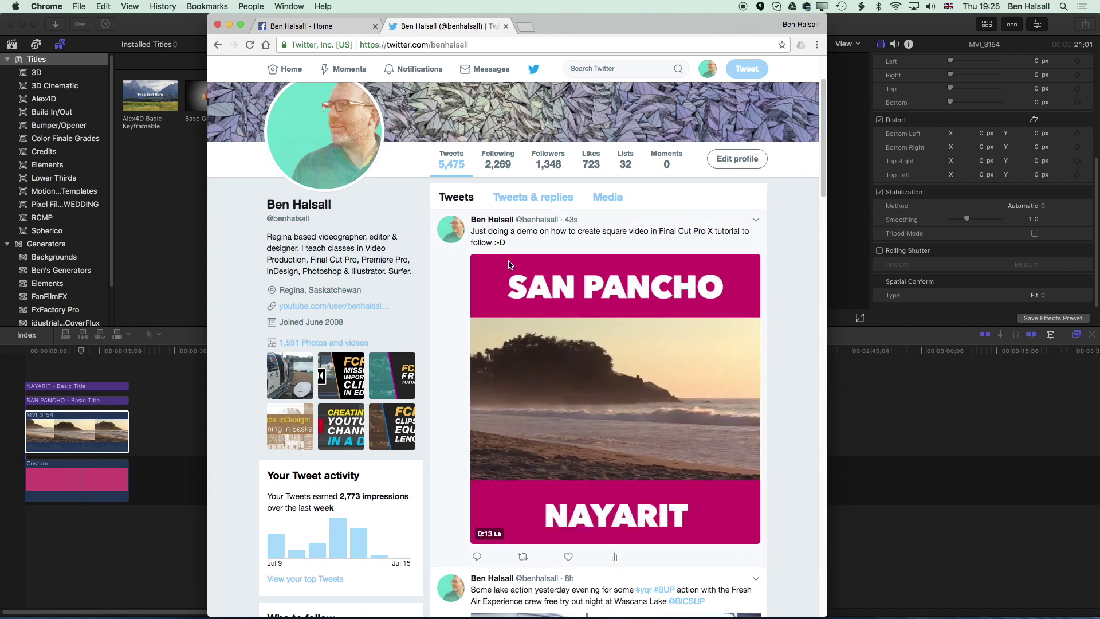
{"action": "left_click", "coordinate": [743, 533]}
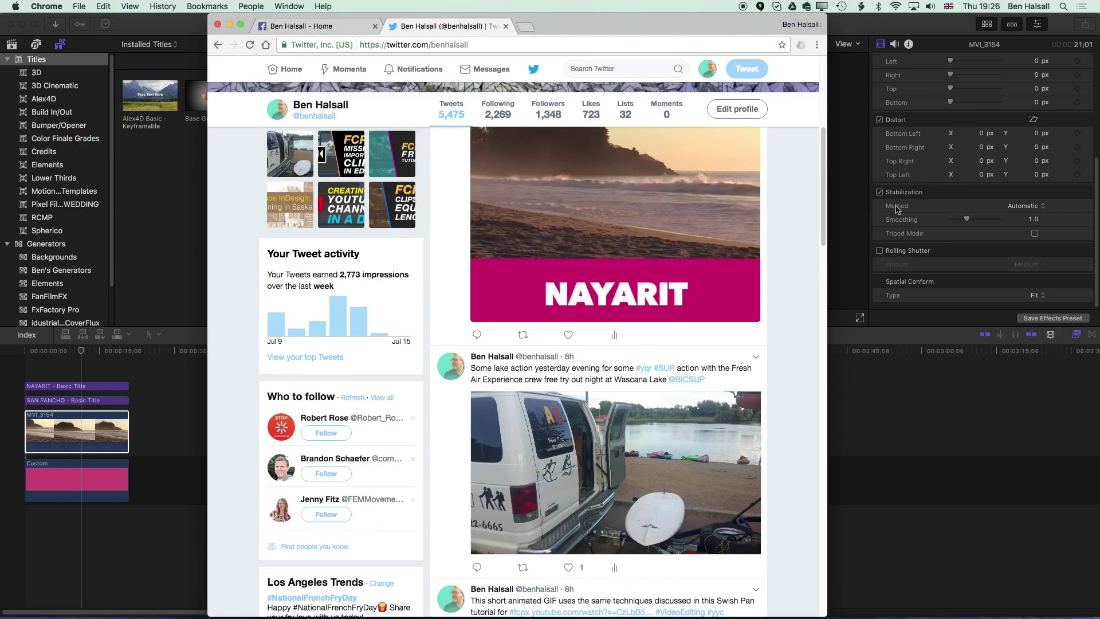
Return to the Facebook page tab
{"action": "scroll", "coordinate": [823, 176], "scroll_direction": "down", "scroll_amount": 1}
{"action": "scroll", "coordinate": [823, 175], "scroll_direction": "up", "scroll_amount": 10}
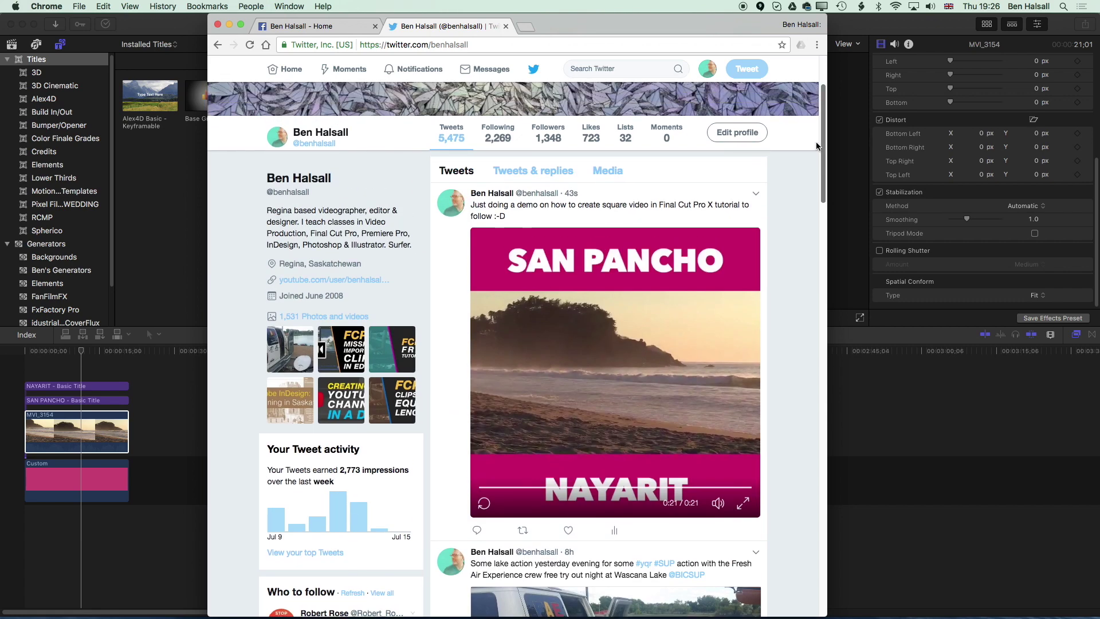
{"action": "left_click", "coordinate": [370, 23]}
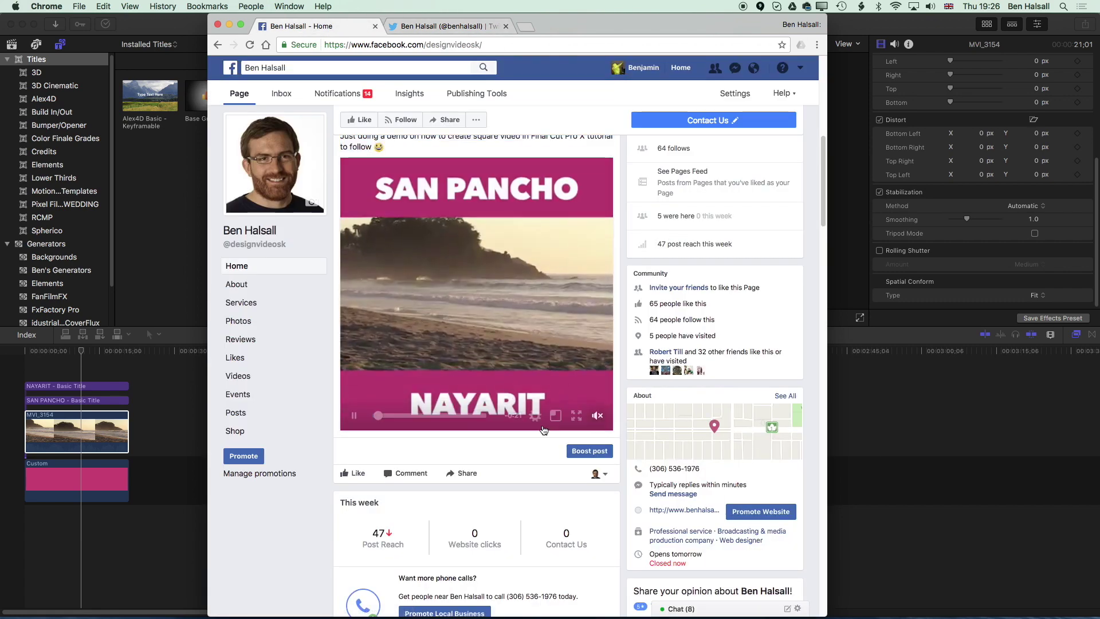
{"action": "left_click", "coordinate": [575, 415]}
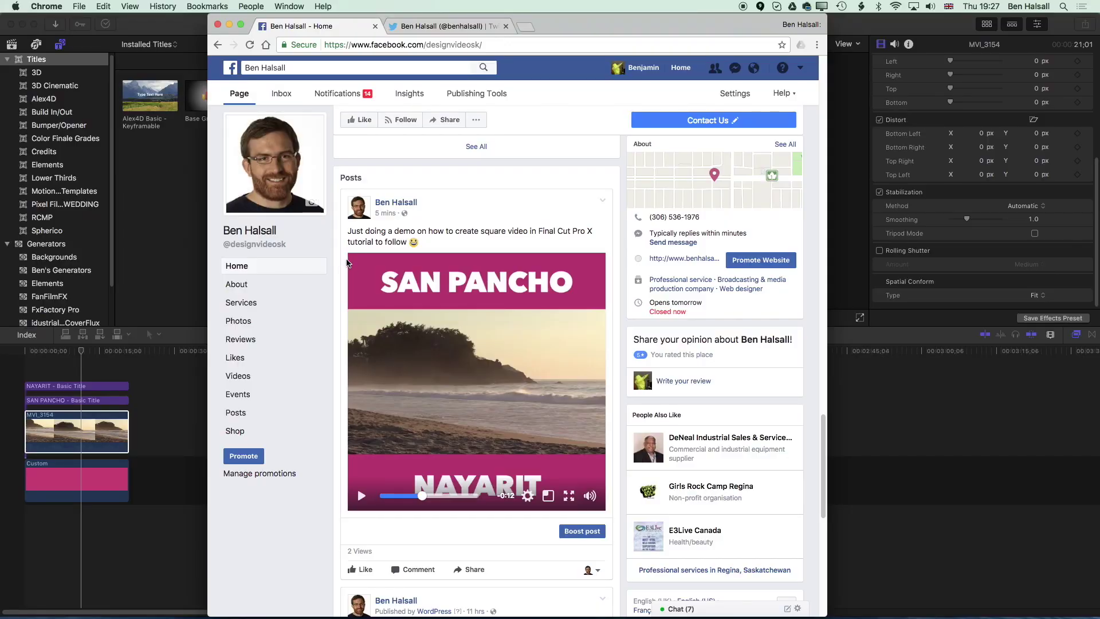
Bring Final Cut Pro forward and park the playhead near 11;25
{"action": "left_click", "coordinate": [191, 36]}
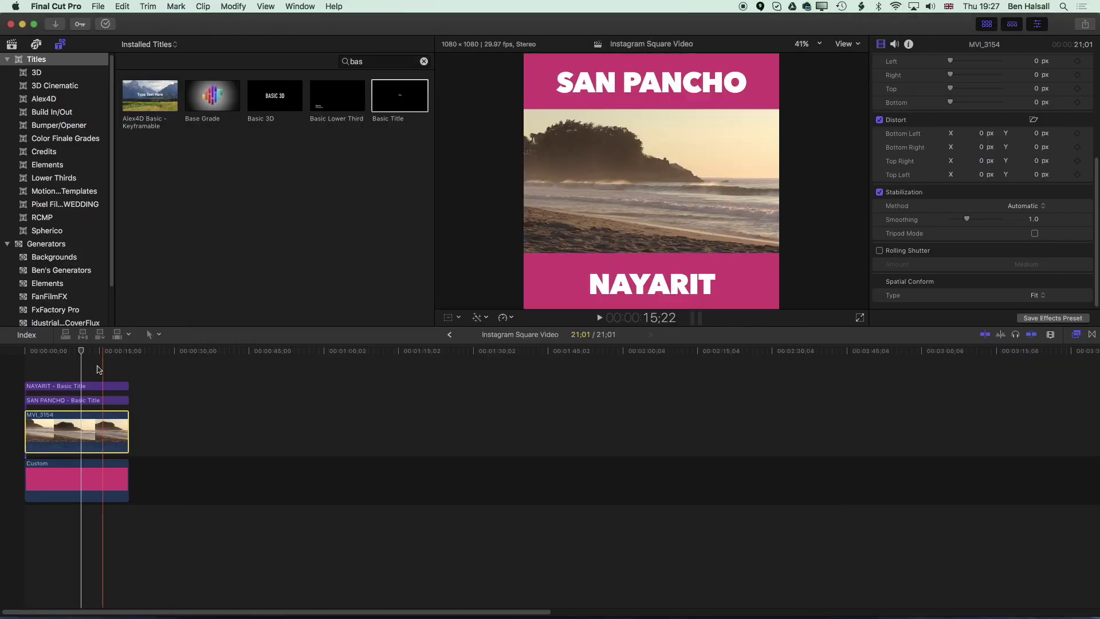
{"action": "left_click", "coordinate": [84, 351]}
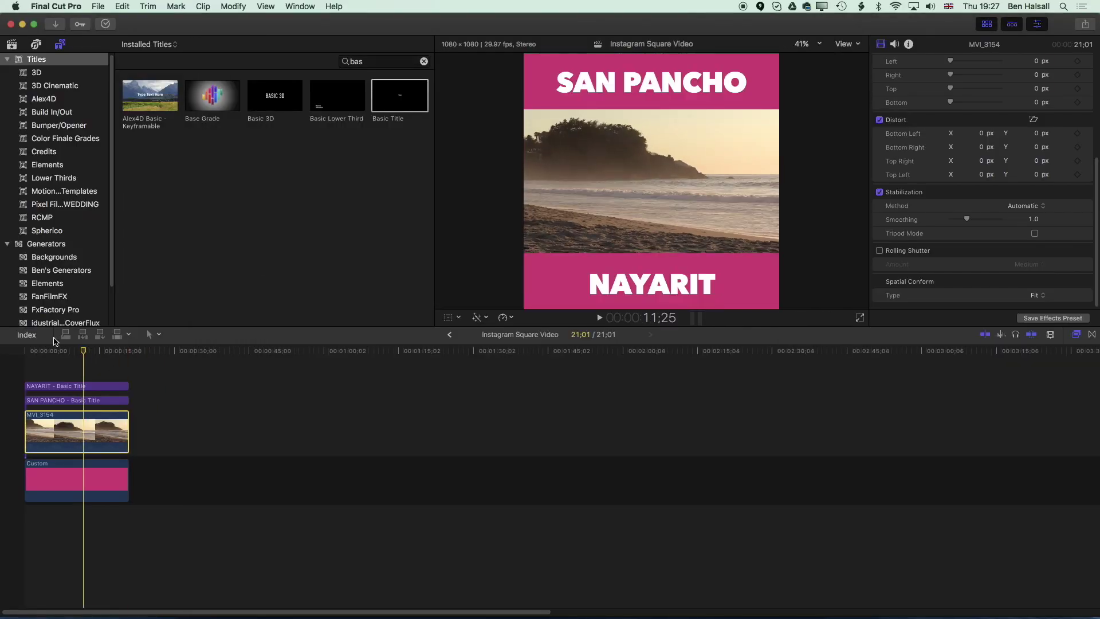